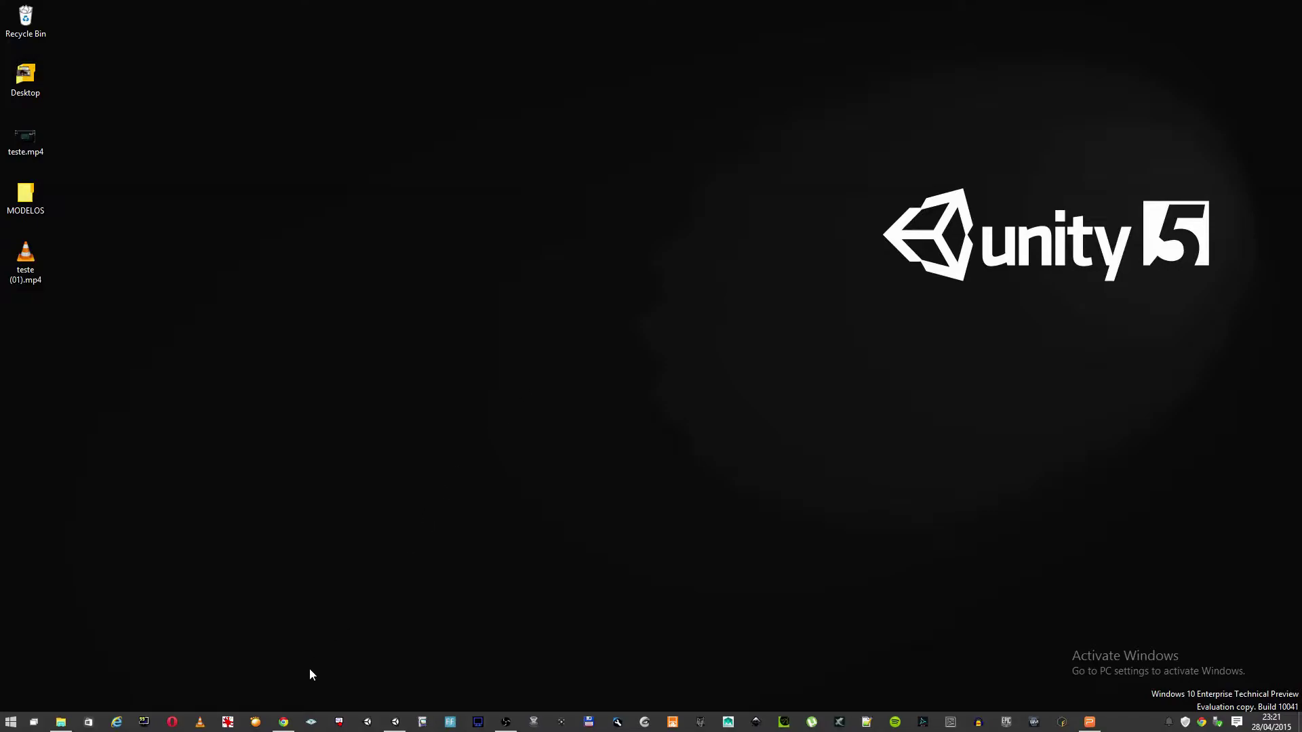
Restore the Chrome window showing the 3D Warehouse sofa search results
{"action": "left_click", "coordinate": [284, 721]}
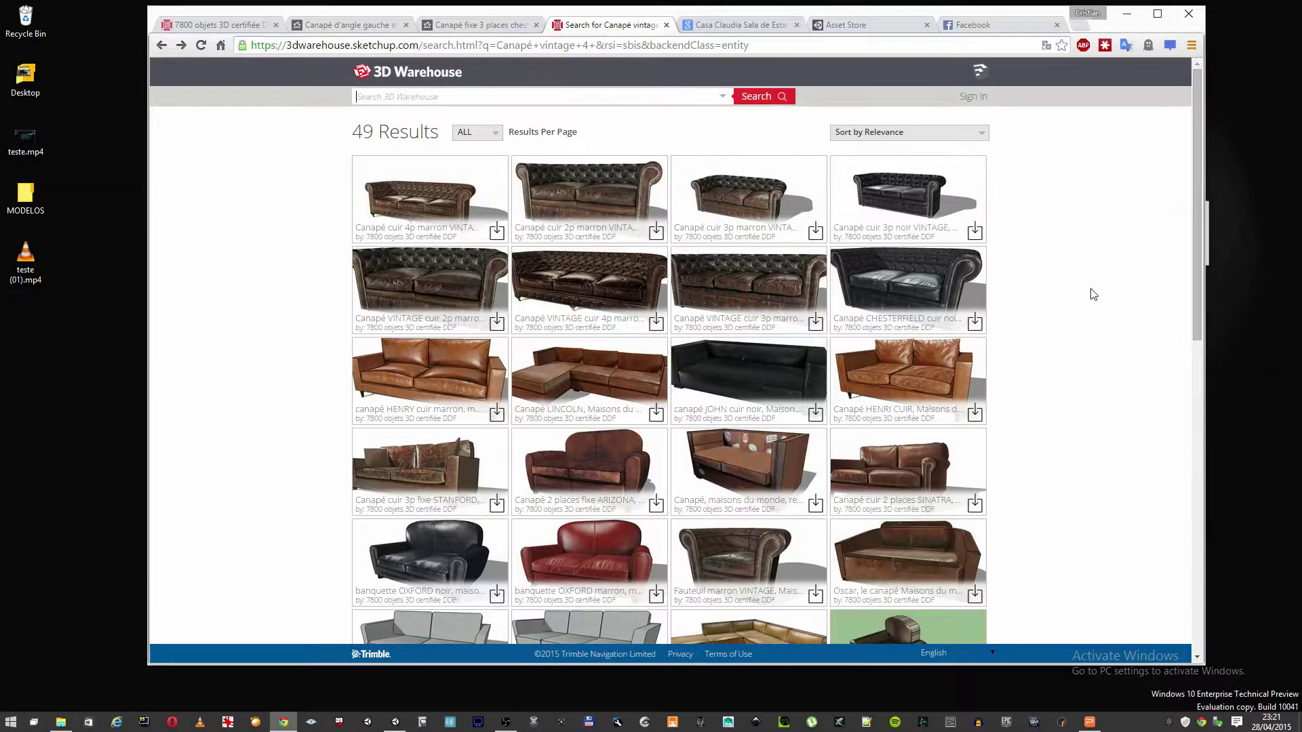
Download the black Chesterfield sofa as a SketchUp 8 model and open Groupe_15.skp in SketchUp
{"action": "scroll", "coordinate": [1098, 294], "scroll_direction": "down", "scroll_amount": 3}
{"action": "scroll", "coordinate": [1098, 294], "scroll_direction": "up", "scroll_amount": 3}
{"action": "left_click", "coordinate": [899, 274]}
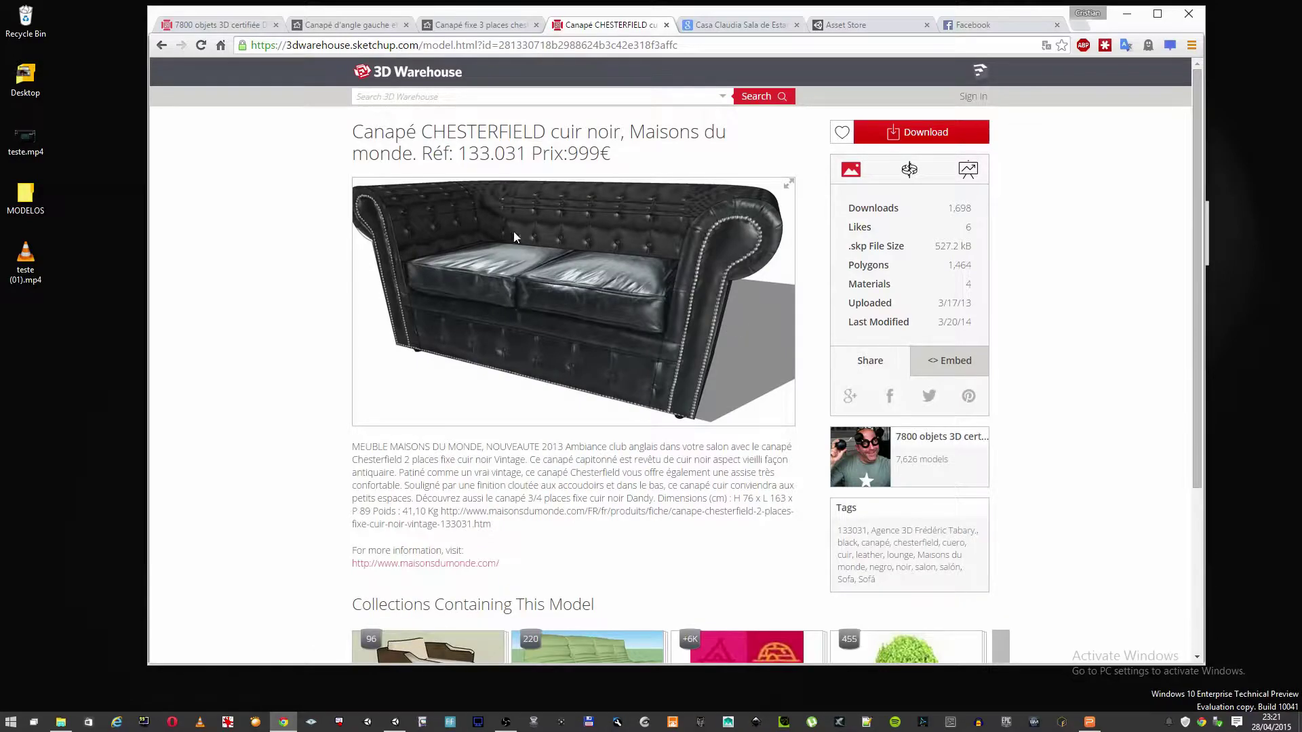
{"action": "left_click", "coordinate": [887, 136]}
{"action": "left_click", "coordinate": [877, 159]}
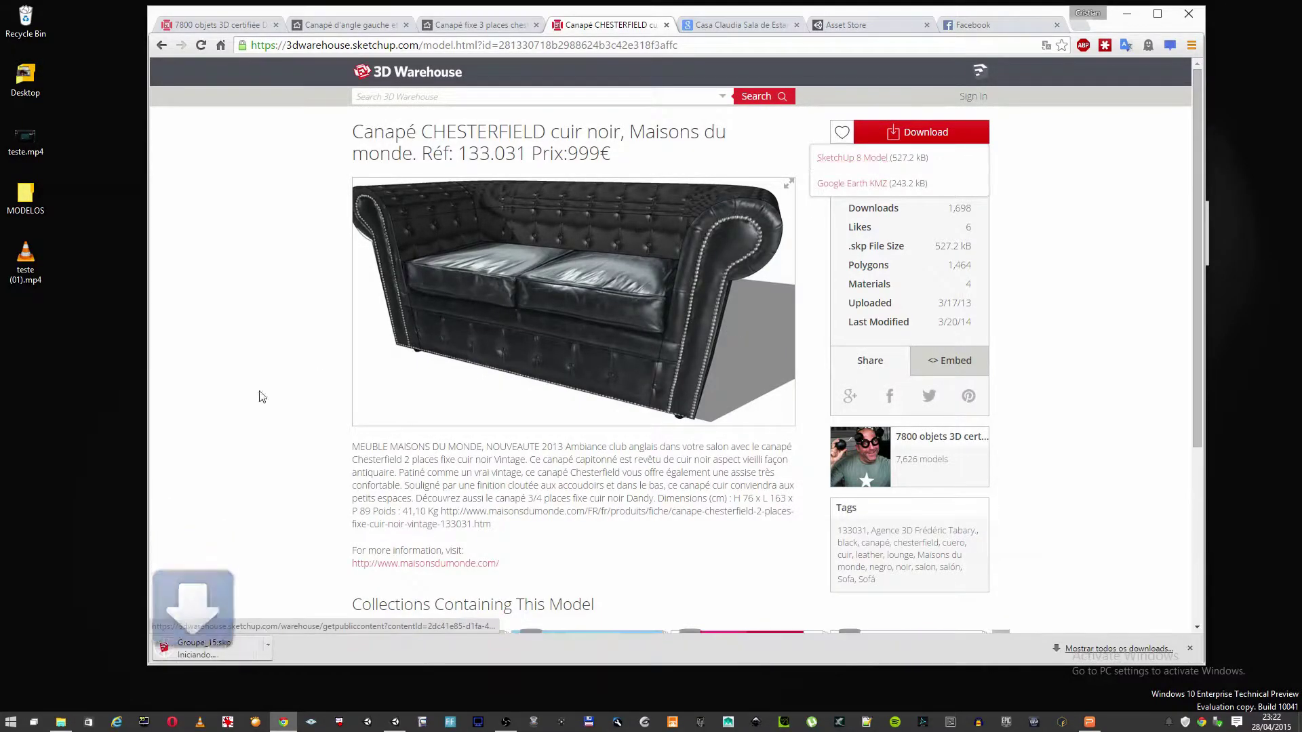
{"action": "left_click", "coordinate": [213, 641]}
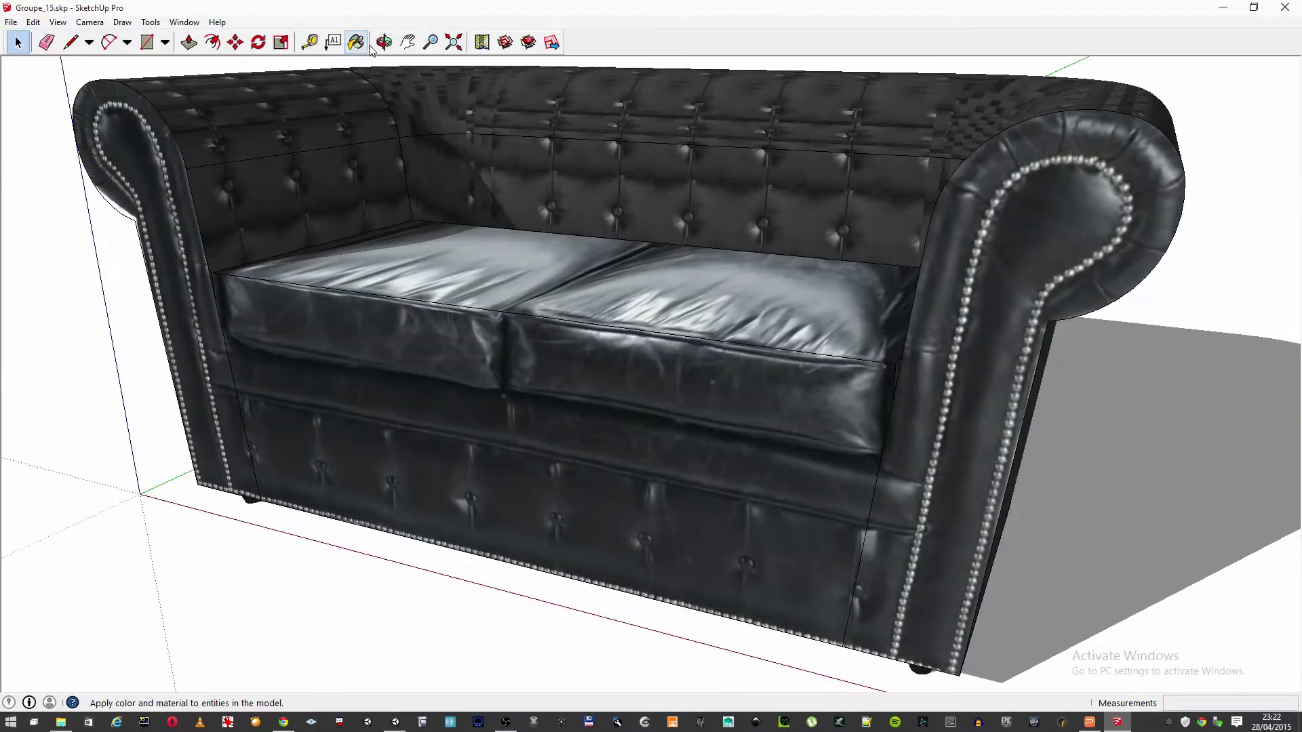
Orbit the view around the Chesterfield sofa and select the whole sofa component
{"action": "left_click", "coordinate": [384, 42]}
{"action": "scroll", "coordinate": [556, 373], "scroll_direction": "up", "scroll_amount": 5}
{"action": "left_click_drag", "start_coordinate": [556, 372], "coordinate": [356, 301]}
{"action": "left_click_drag", "start_coordinate": [80, 93], "coordinate": [194, 205]}
{"action": "left_click", "coordinate": [17, 43]}
{"action": "left_click_drag", "start_coordinate": [61, 84], "coordinate": [873, 522]}
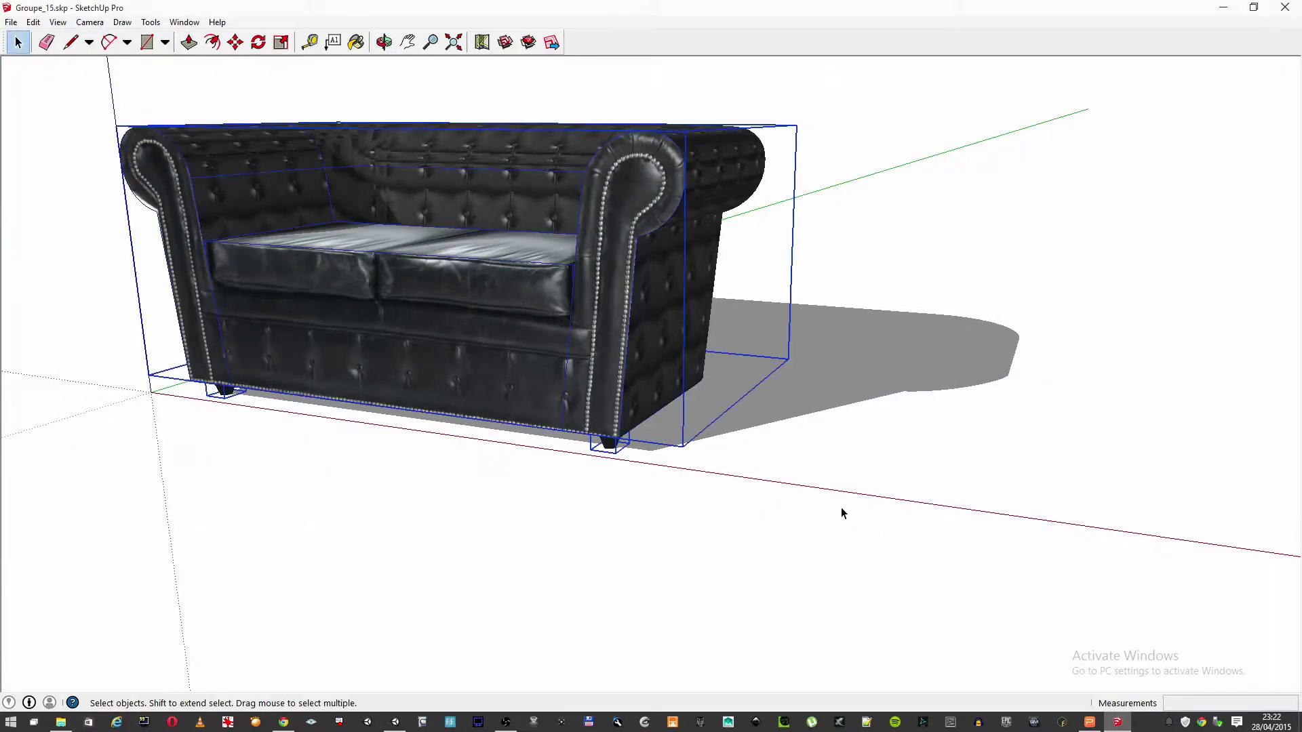
Start a 3D model export into a new Desktop folder SOFA, with the file named sofa
{"action": "left_click", "coordinate": [11, 21]}
{"action": "mouse_move", "coordinate": [71, 231]}
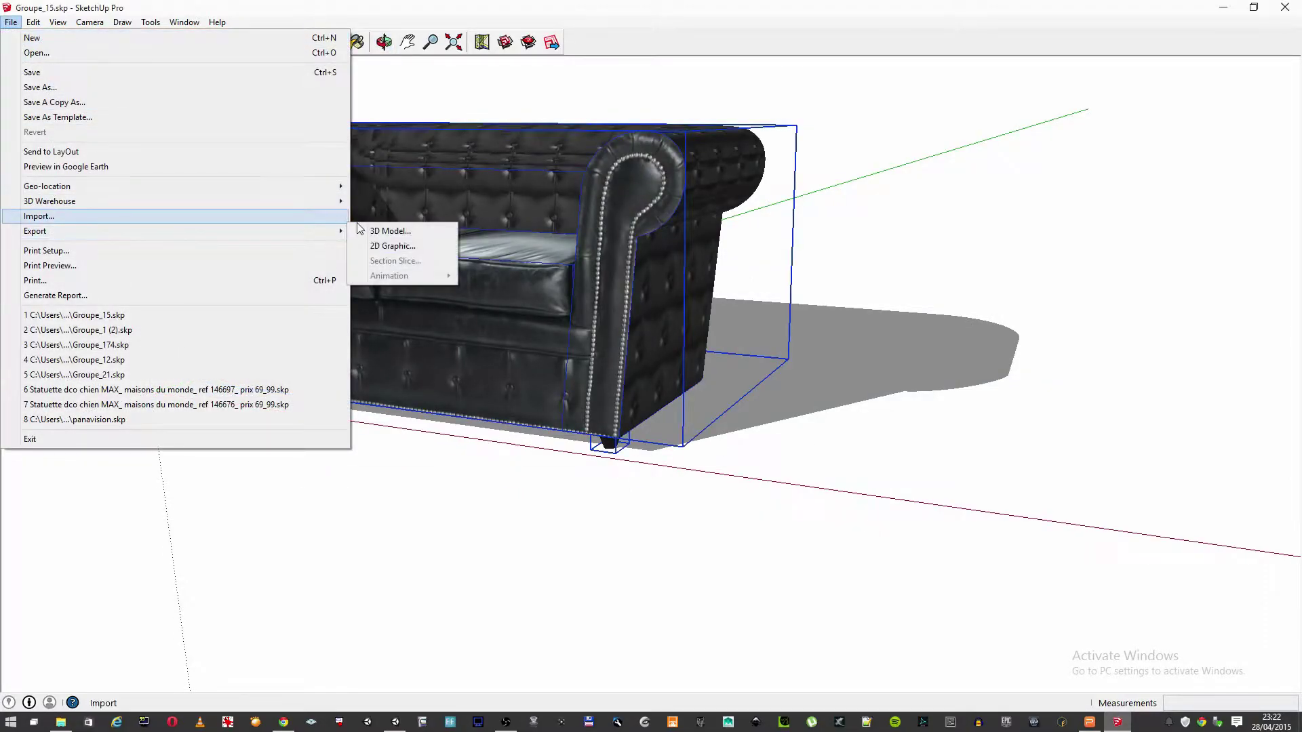
{"action": "left_click", "coordinate": [369, 230]}
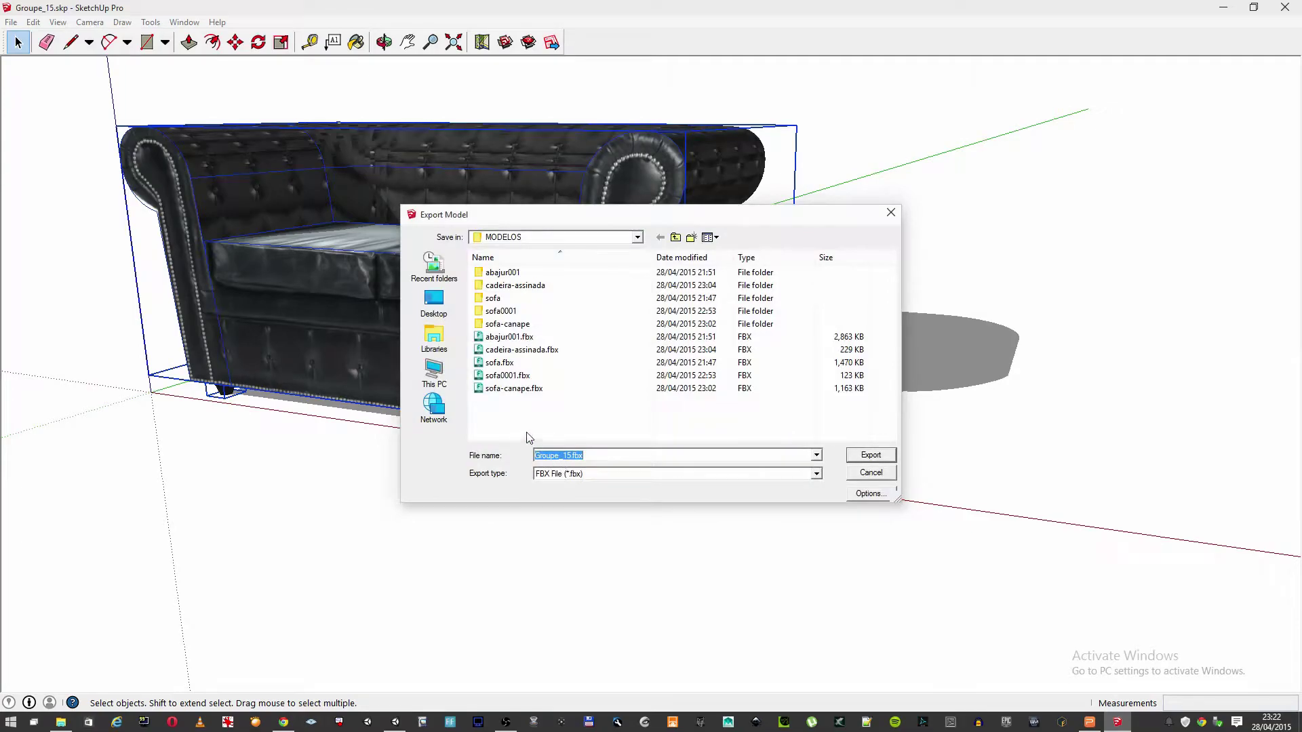
{"action": "left_click", "coordinate": [675, 237]}
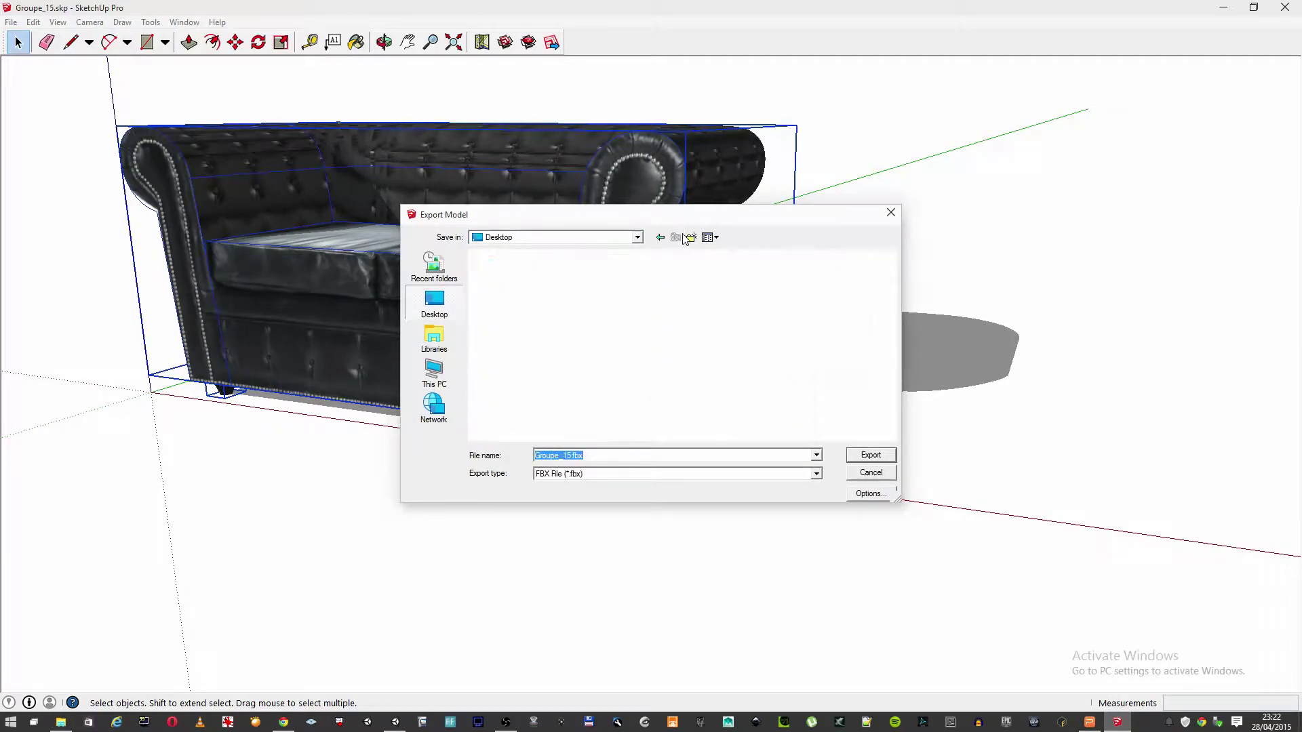
{"action": "left_click", "coordinate": [691, 237]}
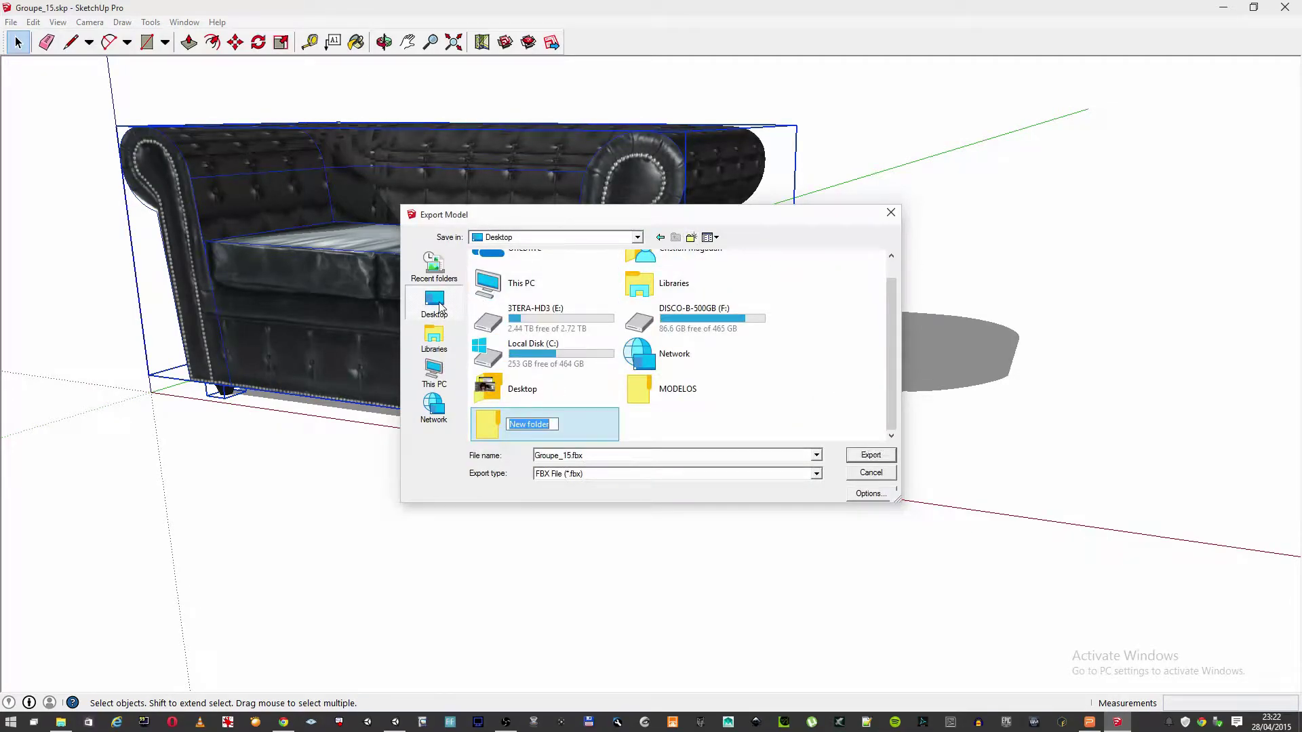
{"action": "type", "text": "SOFA"}
{"action": "key", "text": "Return"}
{"action": "double_click", "coordinate": [537, 435]}
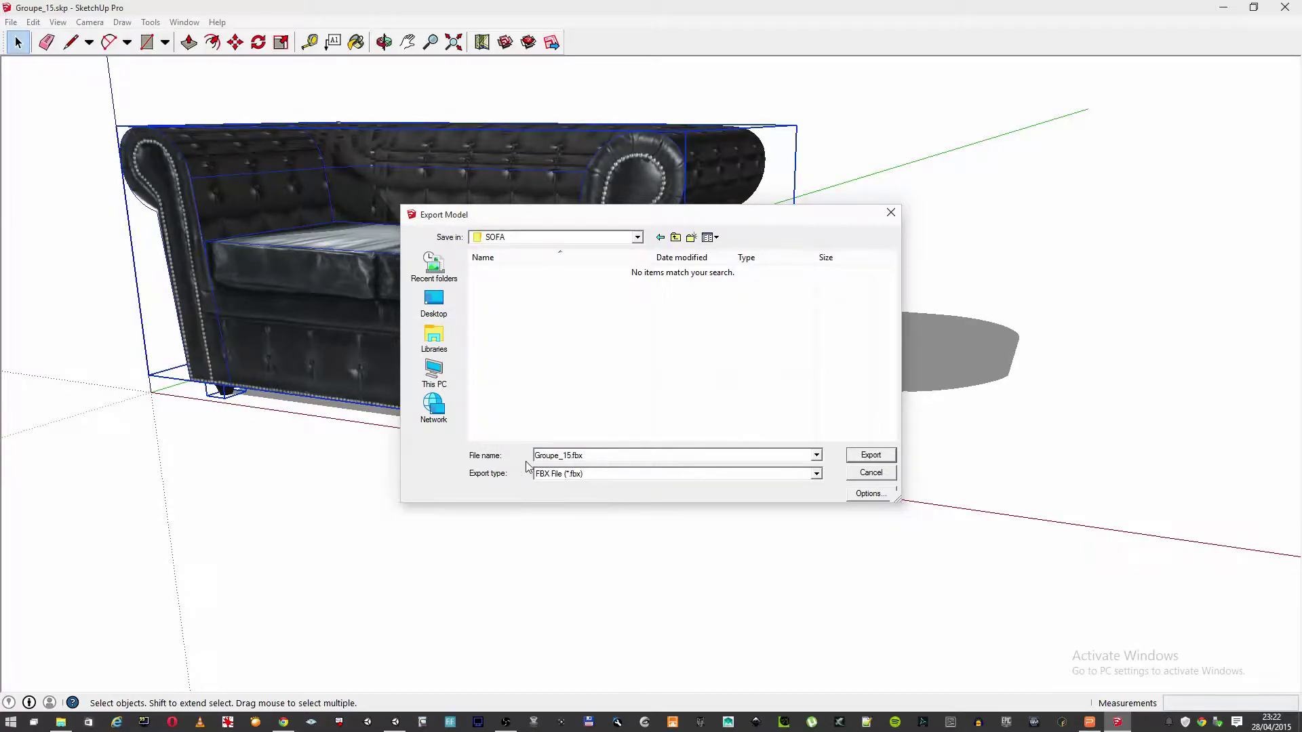
{"action": "type", "text": "so"}
{"action": "left_click", "coordinate": [632, 474]}
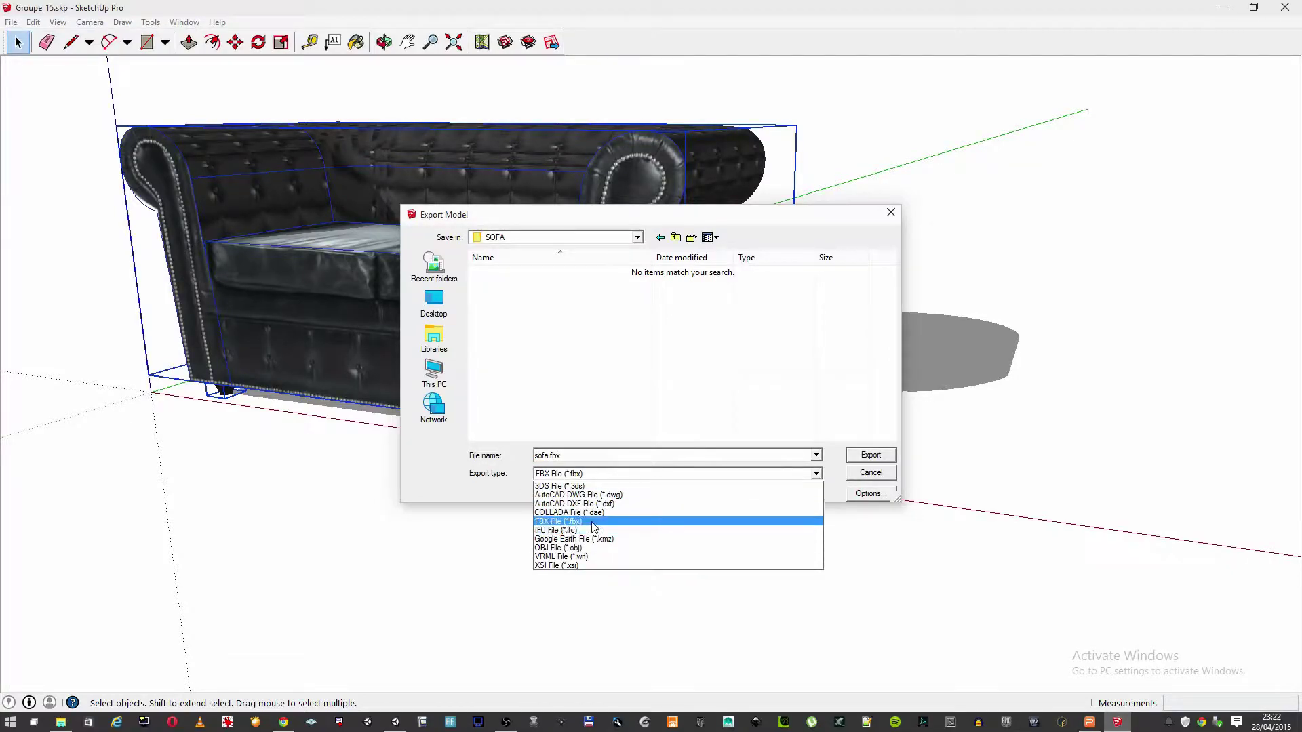
Export the sofa as sofa.fbx with the FBX options accepted and dismiss the results report
{"action": "left_click", "coordinate": [594, 528]}
{"action": "left_click", "coordinate": [880, 494]}
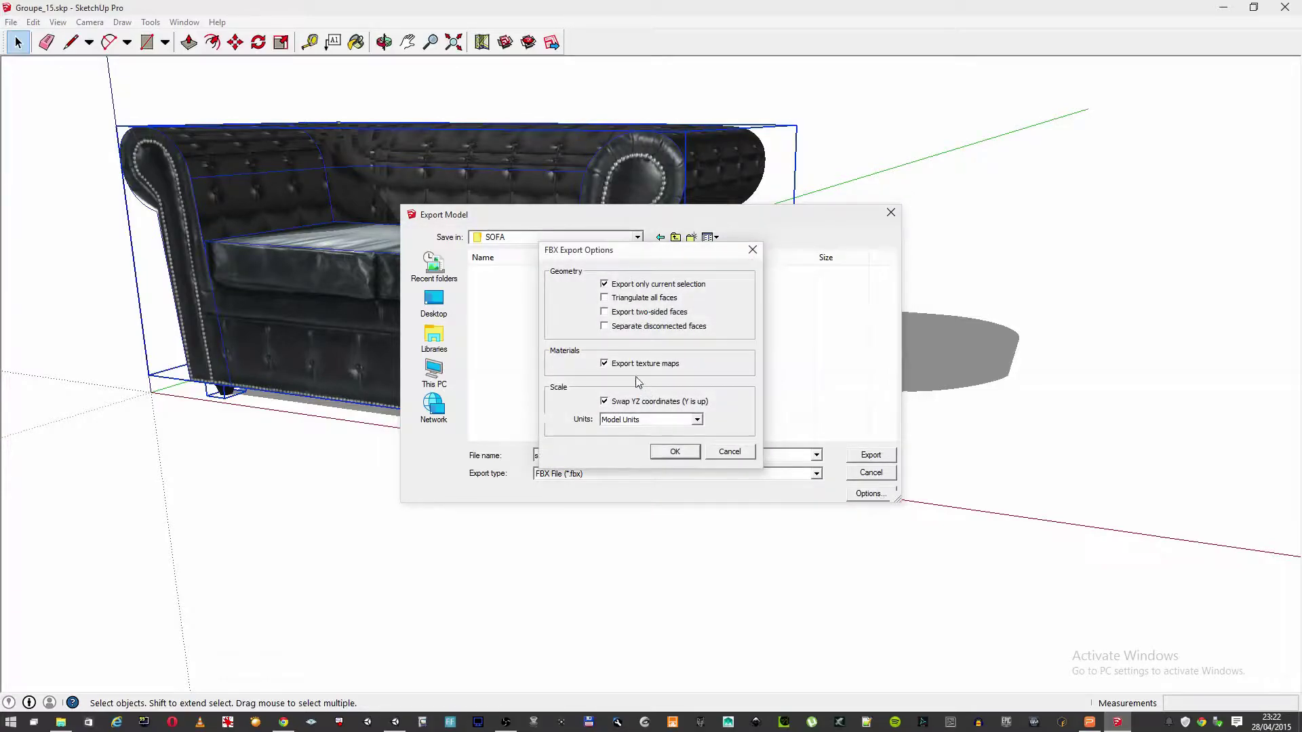
{"action": "left_click_drag", "start_coordinate": [690, 237], "coordinate": [822, 215]}
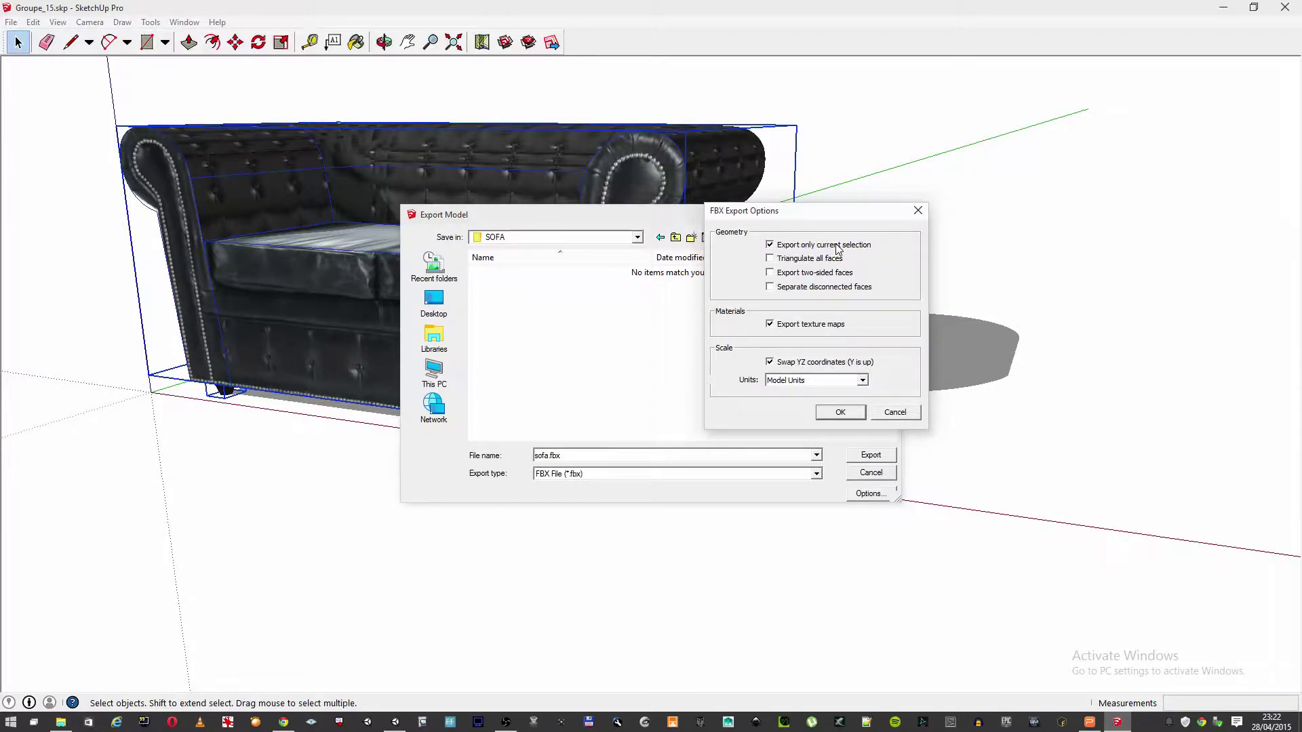
{"action": "left_click", "coordinate": [840, 412]}
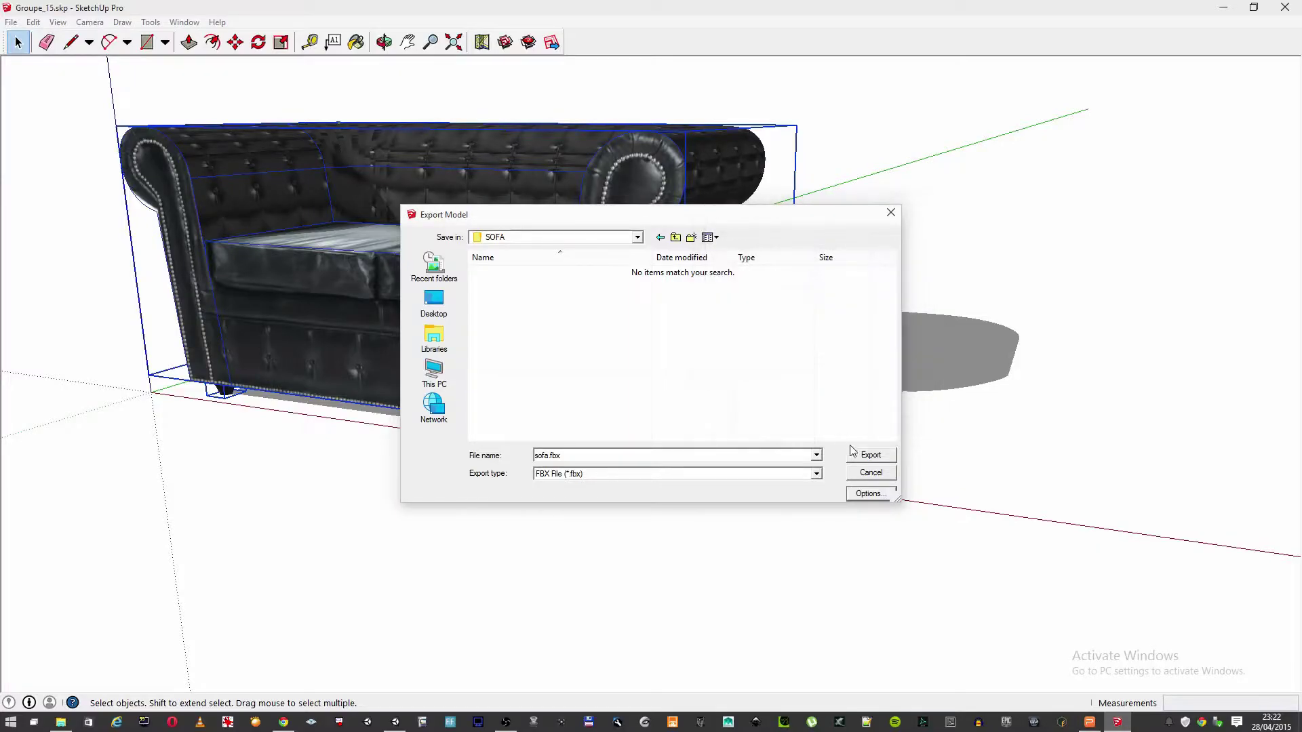
{"action": "left_click", "coordinate": [863, 456]}
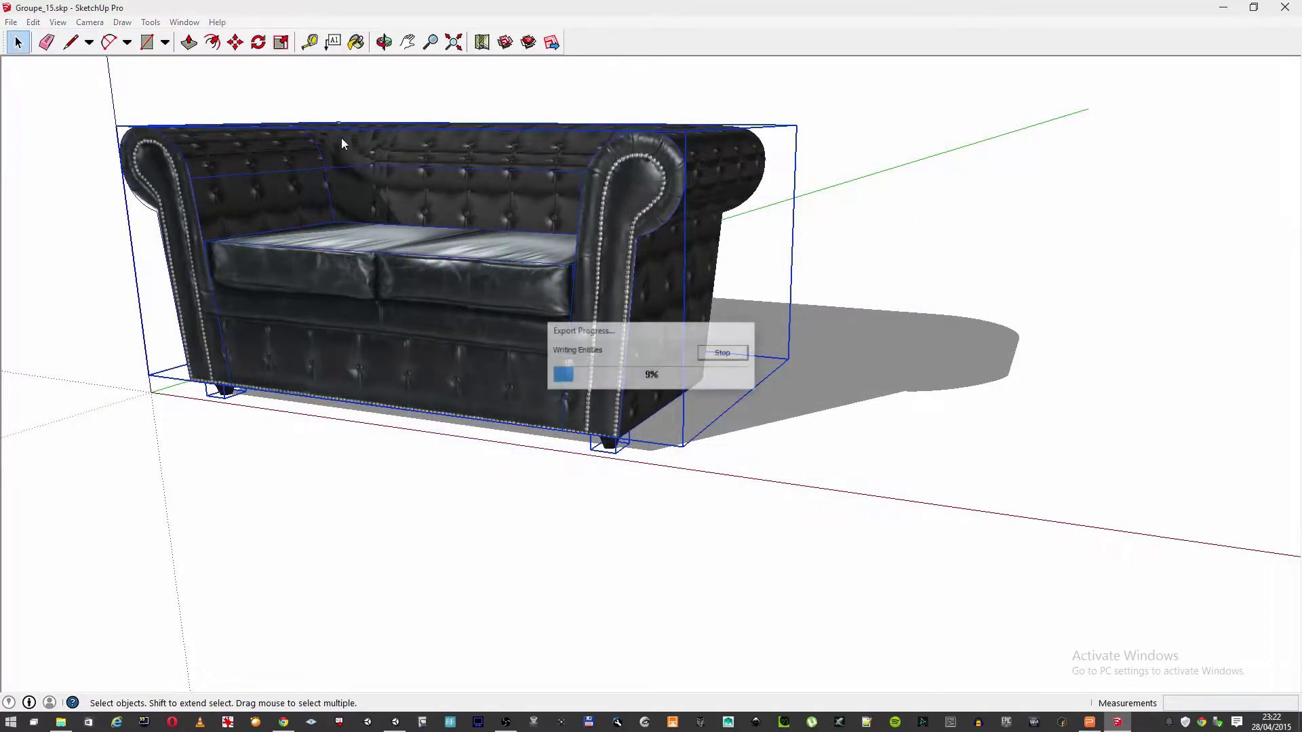
{"action": "left_click", "coordinate": [711, 458]}
Check SketchUp's version in Help > About, then minimize SketchUp
{"action": "left_click", "coordinate": [217, 22]}
{"action": "left_click", "coordinate": [272, 128]}
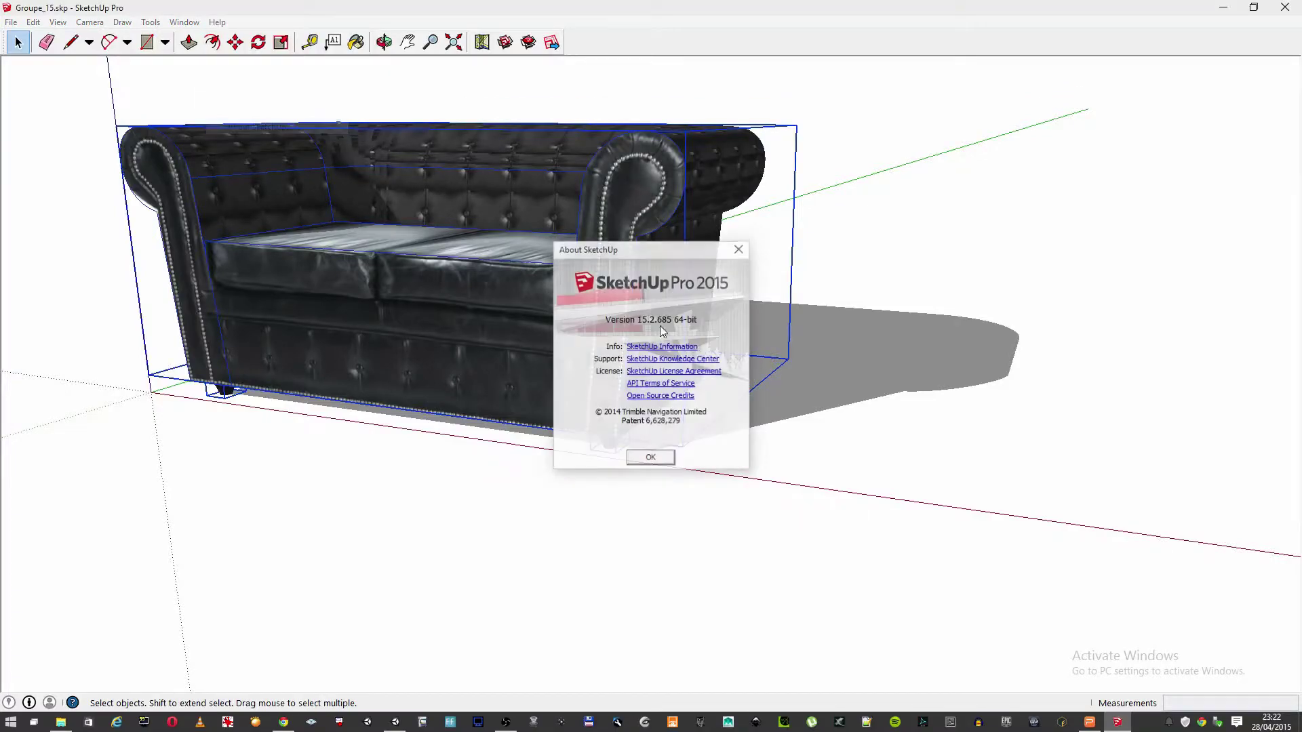
{"action": "left_click", "coordinate": [738, 250]}
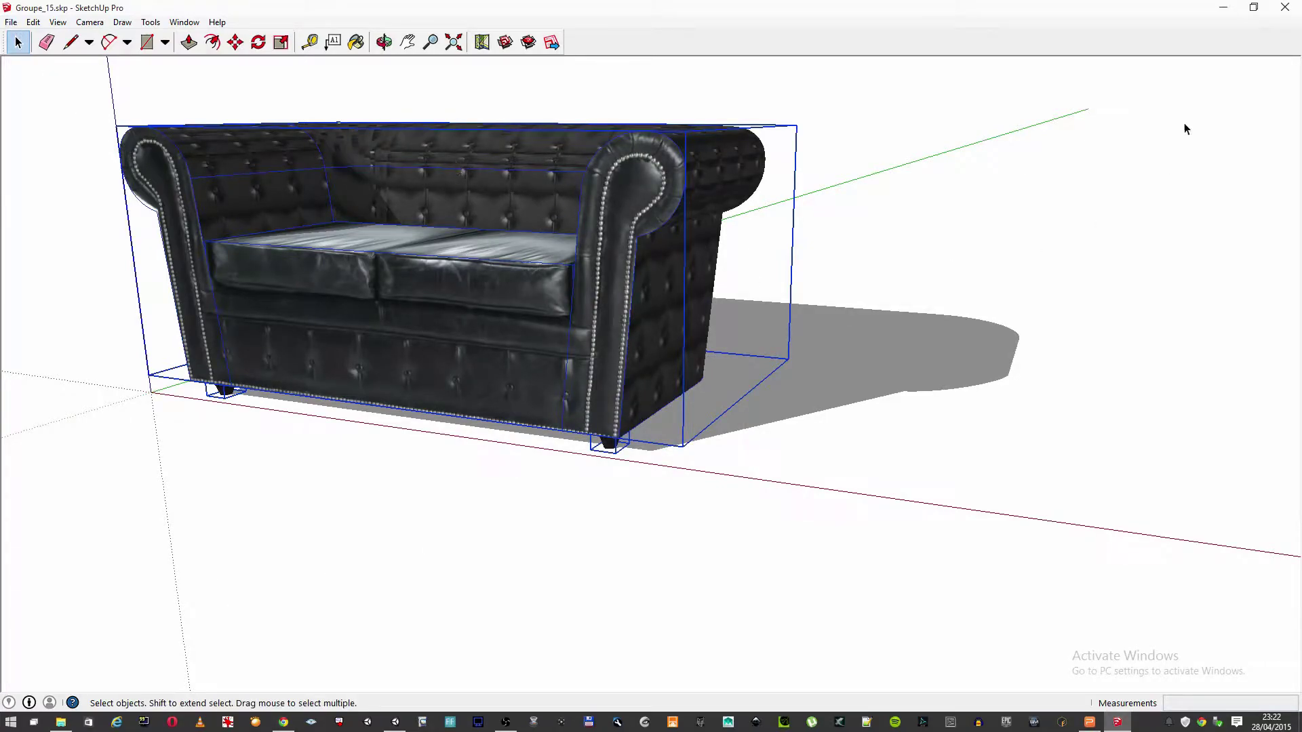
{"action": "left_click", "coordinate": [1223, 8]}
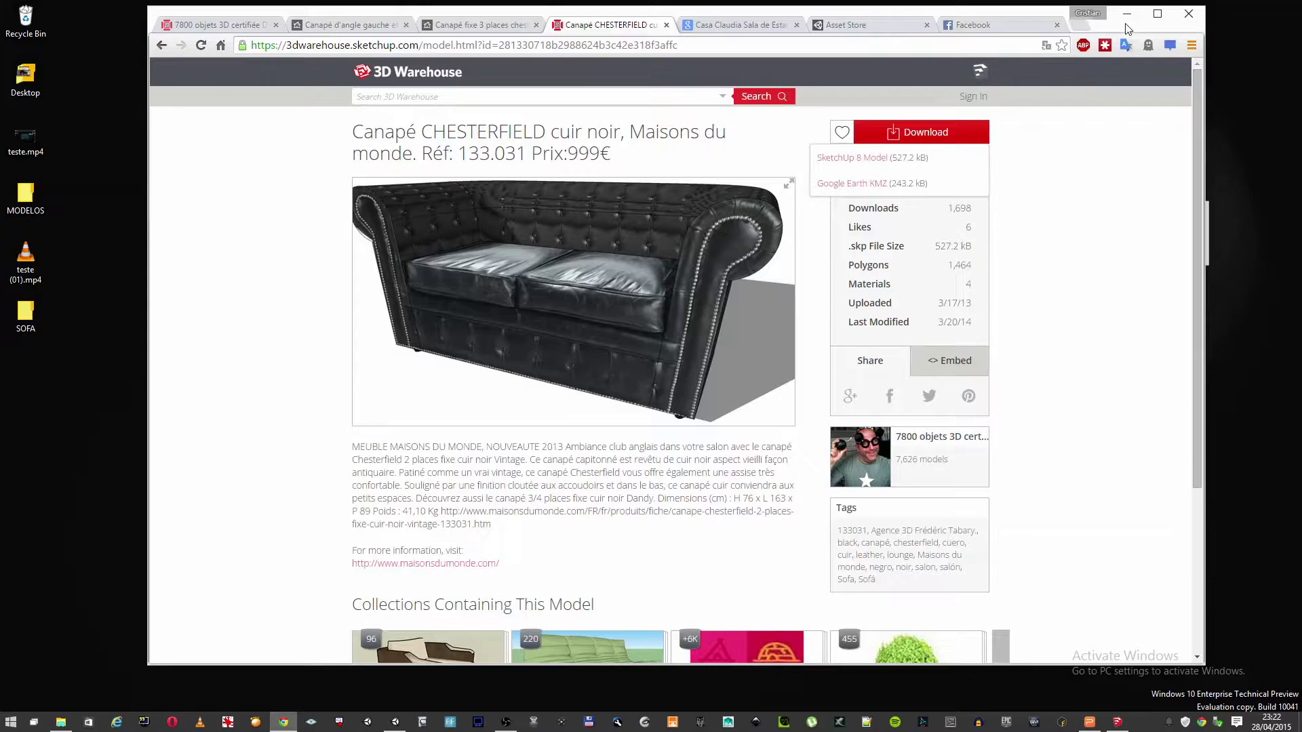
Open the SOFA desktop folder's sofa subfolder to confirm the three texture images, then switch to Unity
{"action": "left_click", "coordinate": [1126, 15]}
{"action": "double_click", "coordinate": [54, 310]}
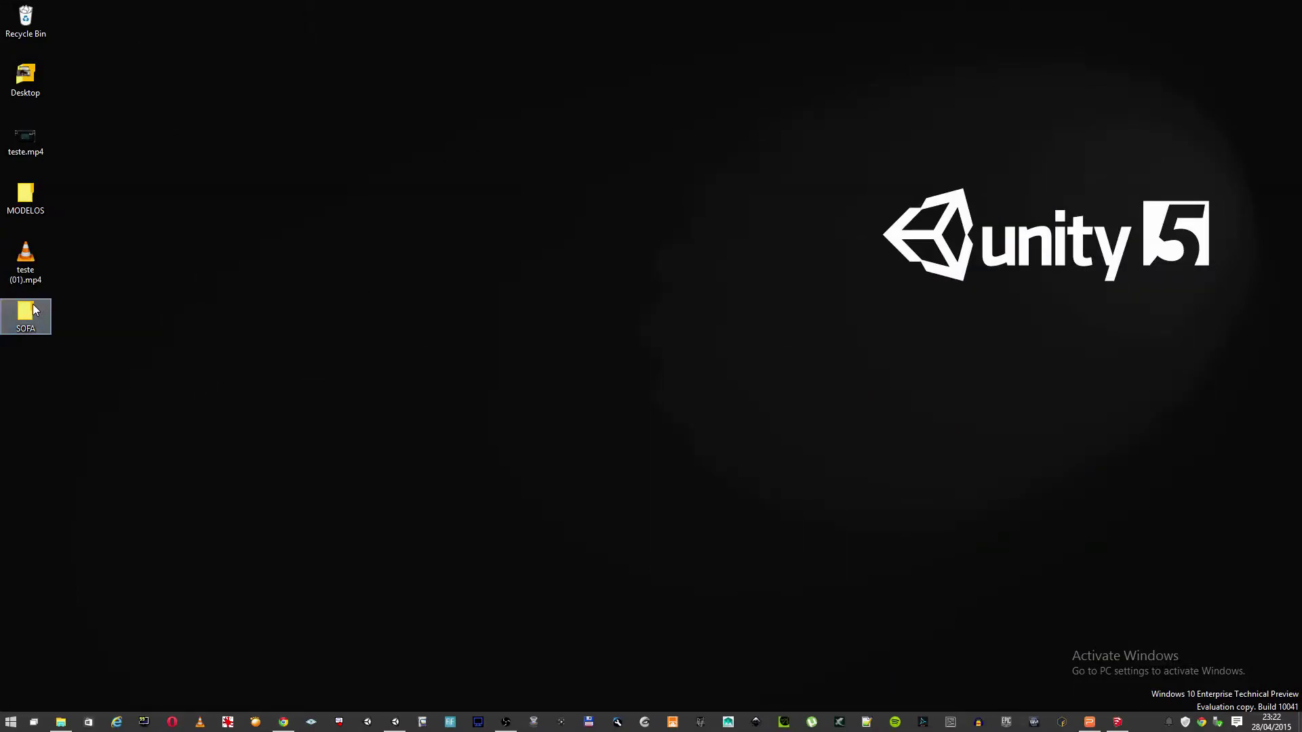
{"action": "double_click", "coordinate": [895, 318]}
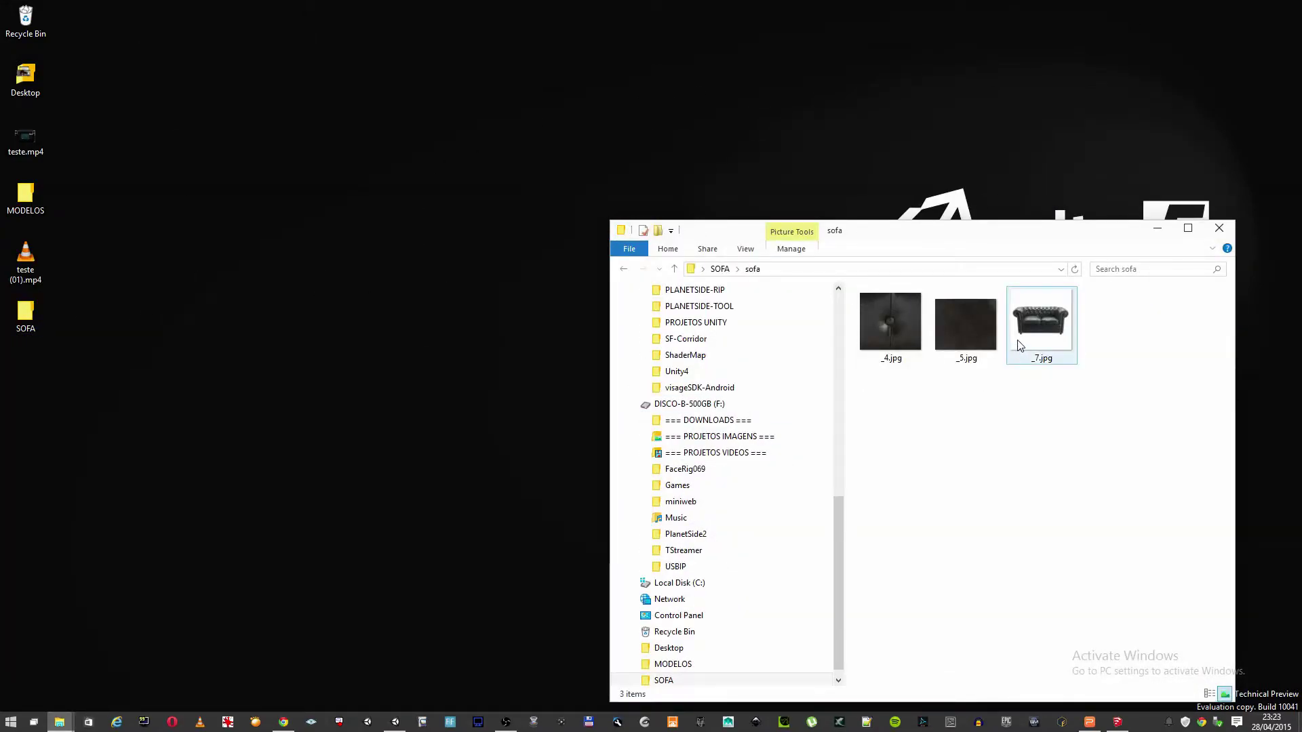
{"action": "left_click", "coordinate": [674, 267]}
{"action": "double_click", "coordinate": [881, 315]}
{"action": "left_click_drag", "start_coordinate": [873, 240], "coordinate": [879, 157]}
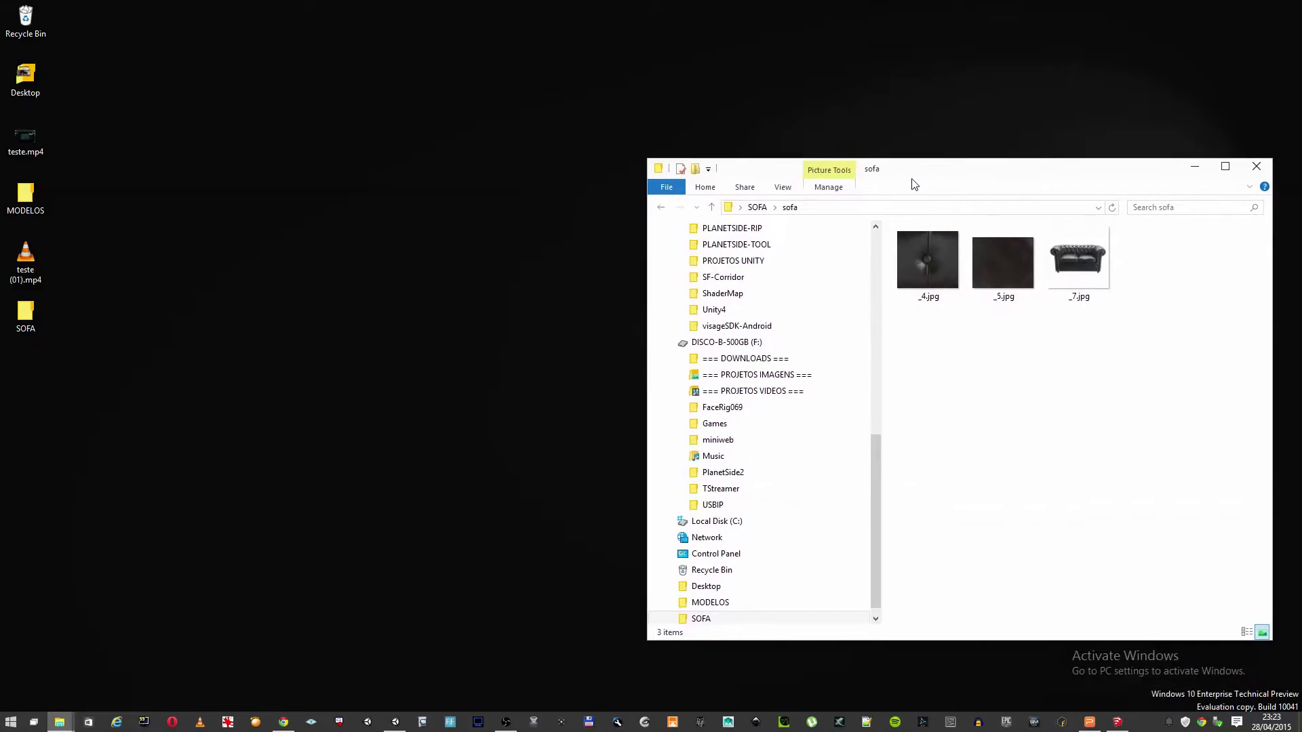
{"action": "left_click", "coordinate": [396, 723]}
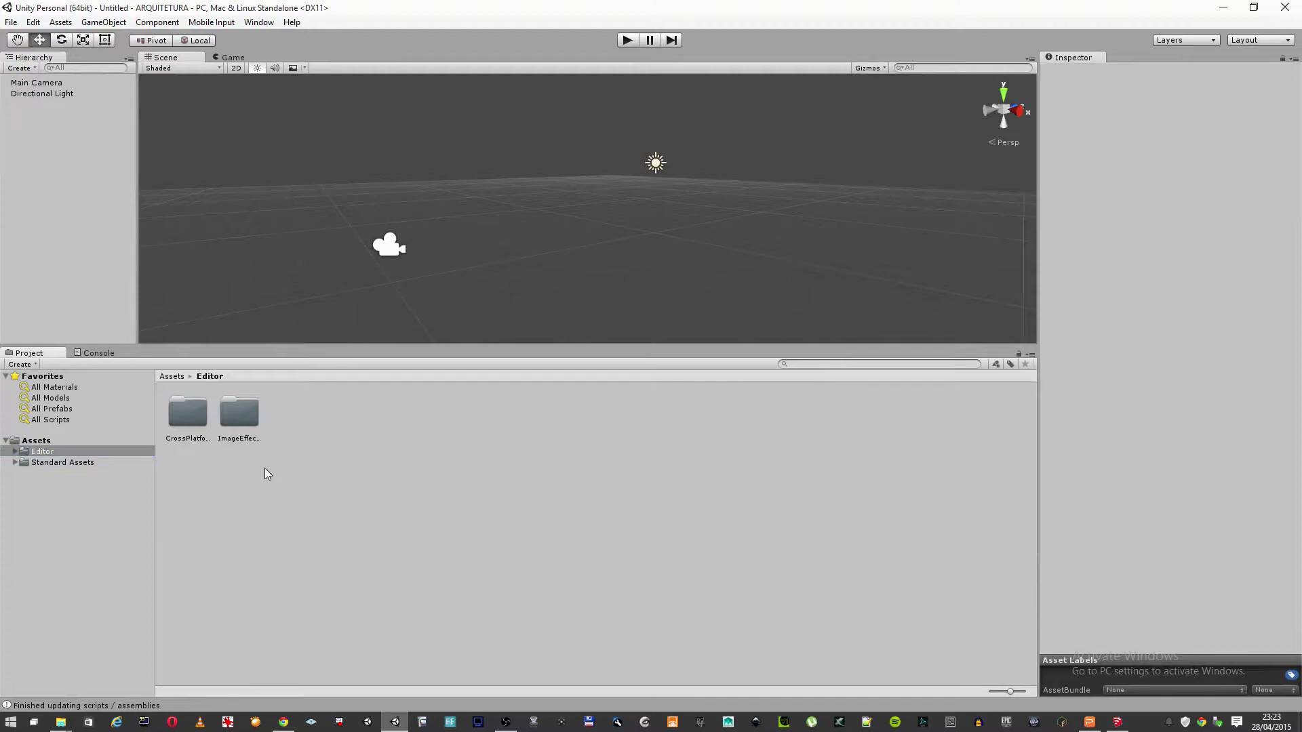
Create a new folder named Modelos 3D inside Unity's Assets
{"action": "left_click", "coordinate": [32, 442]}
{"action": "left_click", "coordinate": [290, 411]}
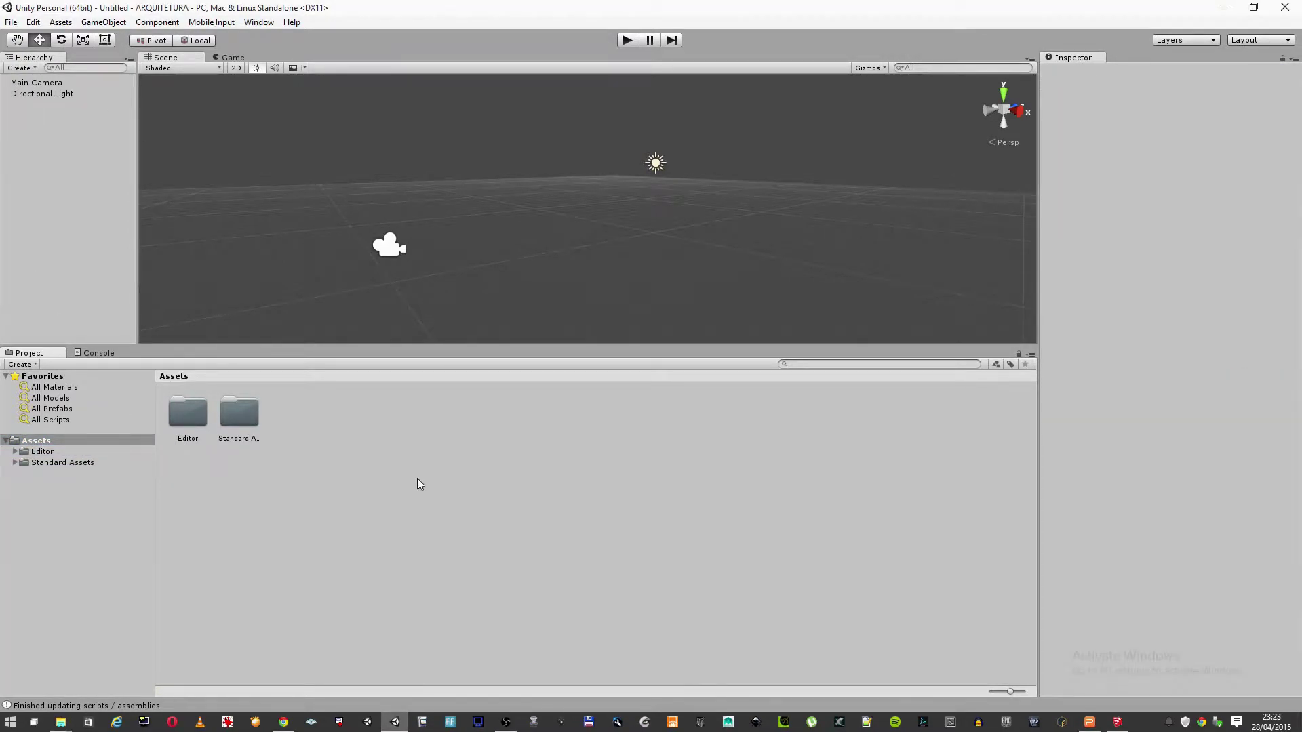
{"action": "right_click", "coordinate": [331, 413]}
{"action": "mouse_move", "coordinate": [366, 416]}
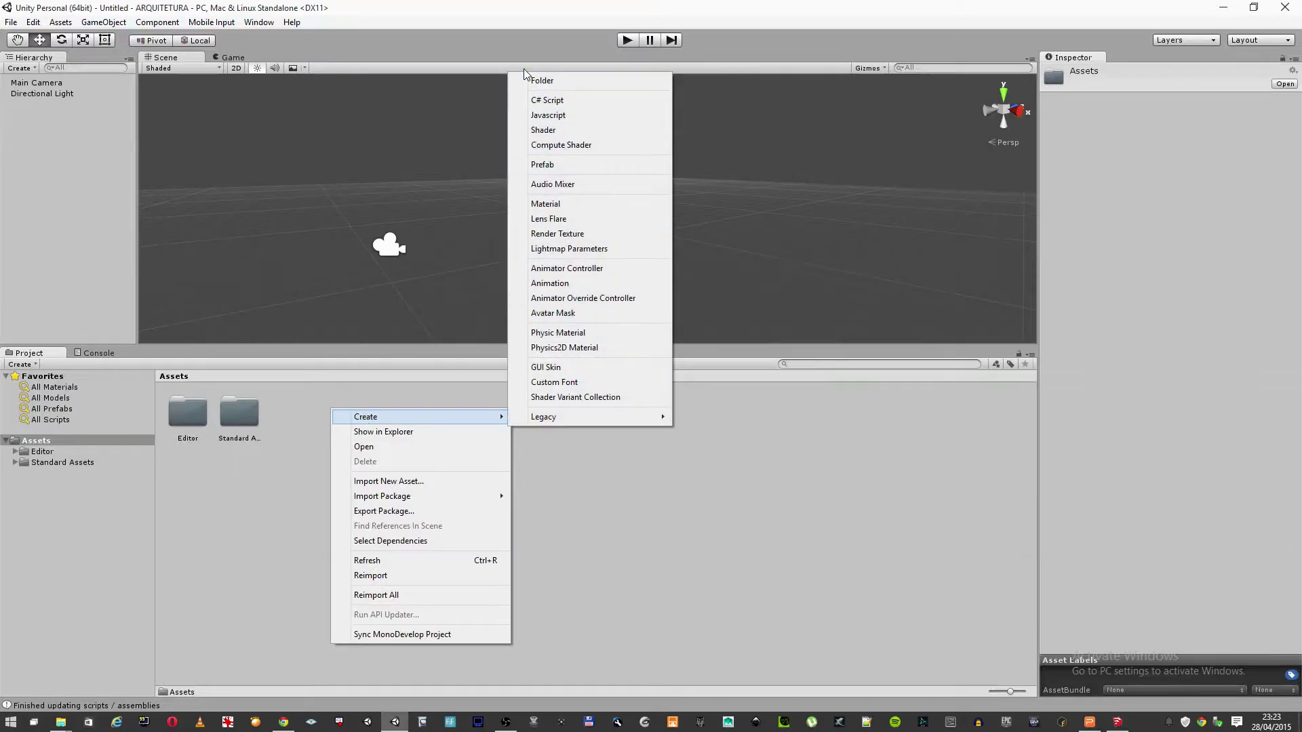
{"action": "left_click", "coordinate": [538, 81]}
{"action": "type", "text": "Mode"}
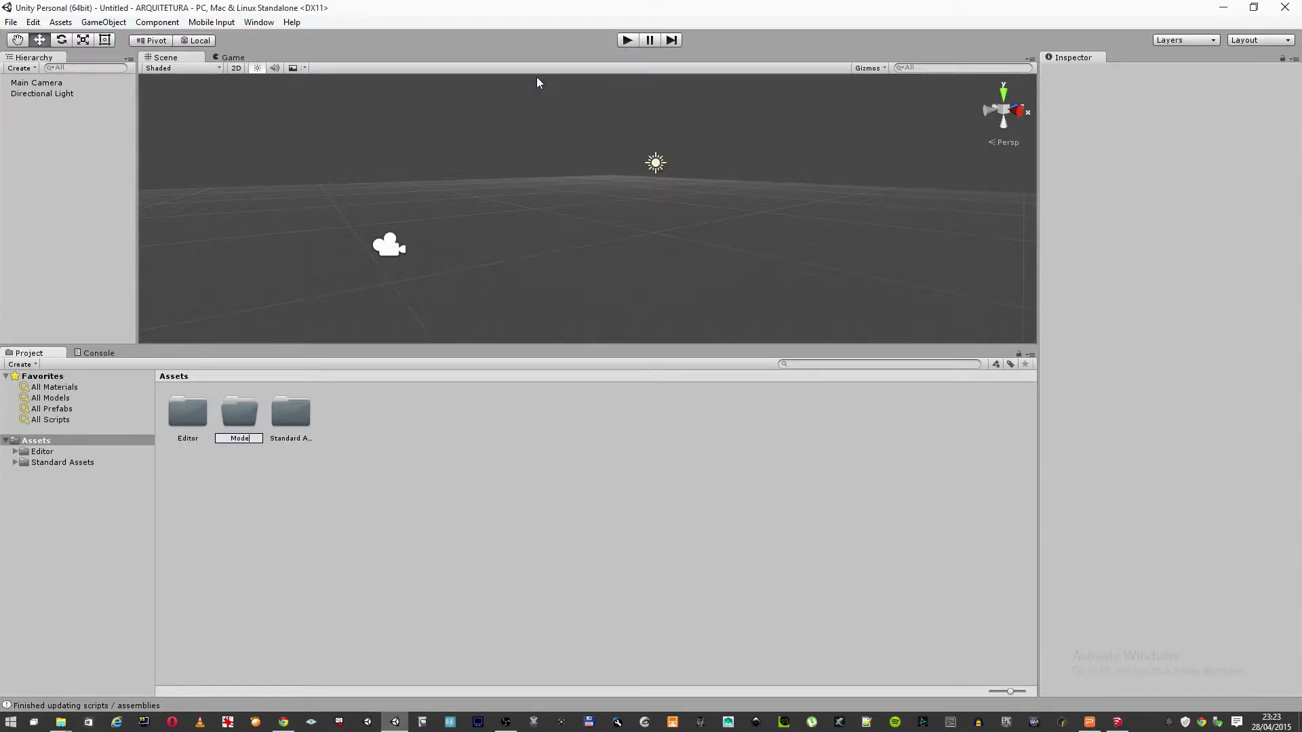
{"action": "type", "text": " 2D"}
{"action": "type", "text": "D"}
{"action": "key", "text": "Return"}
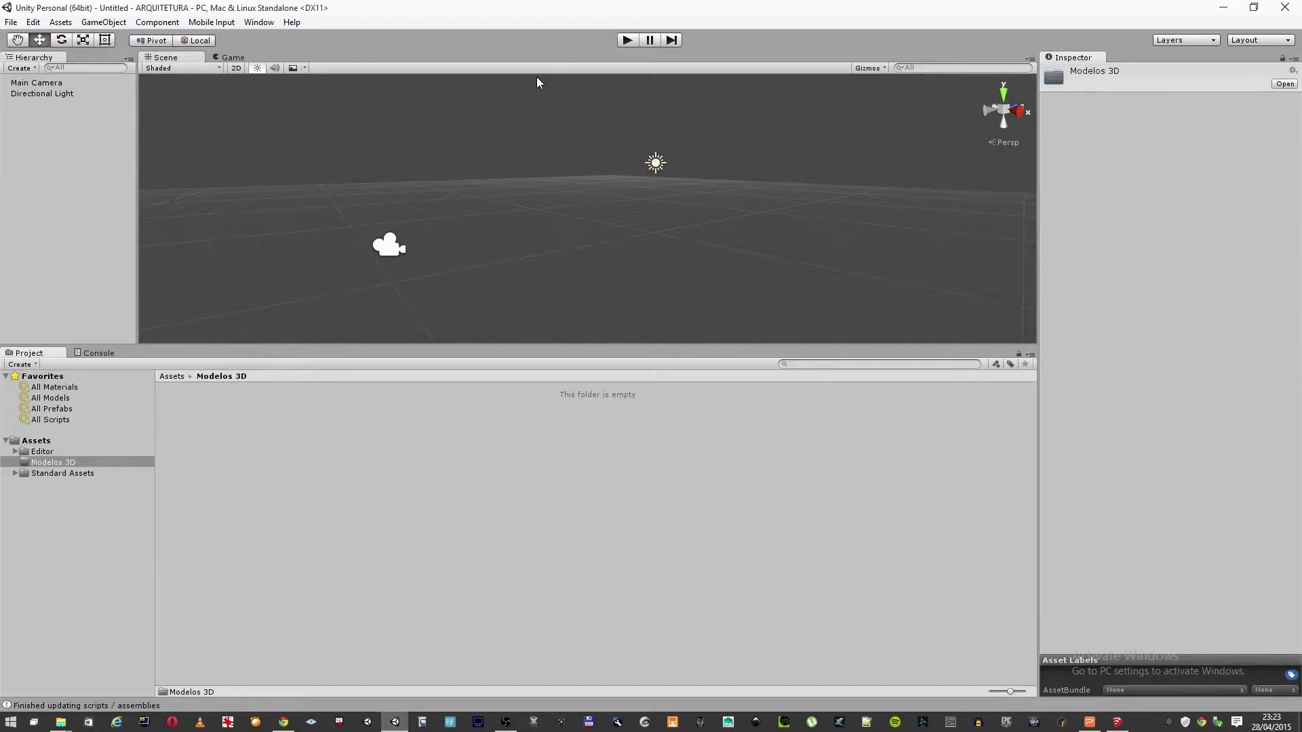
{"action": "mouse_move", "coordinate": [60, 722]}
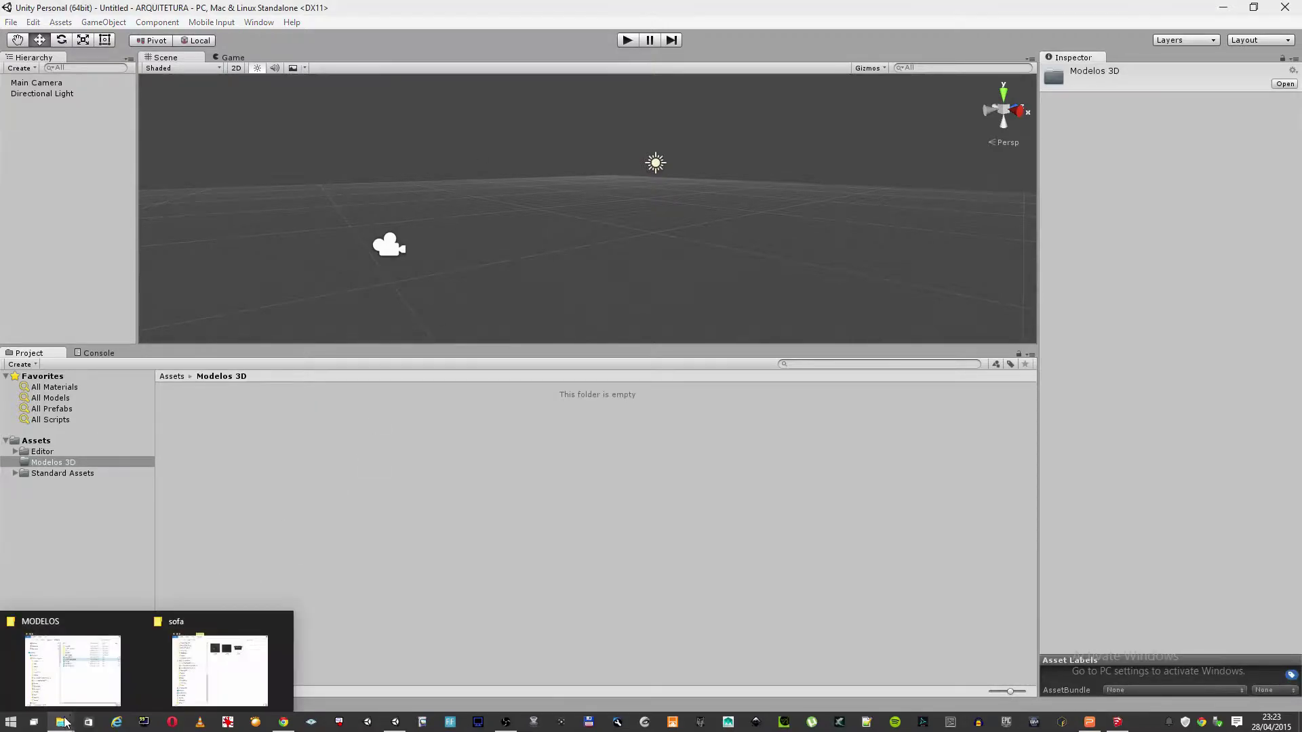
{"action": "left_click", "coordinate": [220, 661]}
Drag the three sofa textures, then sofa.fbx, from Explorer into the Modelos 3D folder
{"action": "left_click_drag", "start_coordinate": [1098, 342], "coordinate": [864, 204]}
{"action": "left_click_drag", "start_coordinate": [908, 241], "coordinate": [303, 465]}
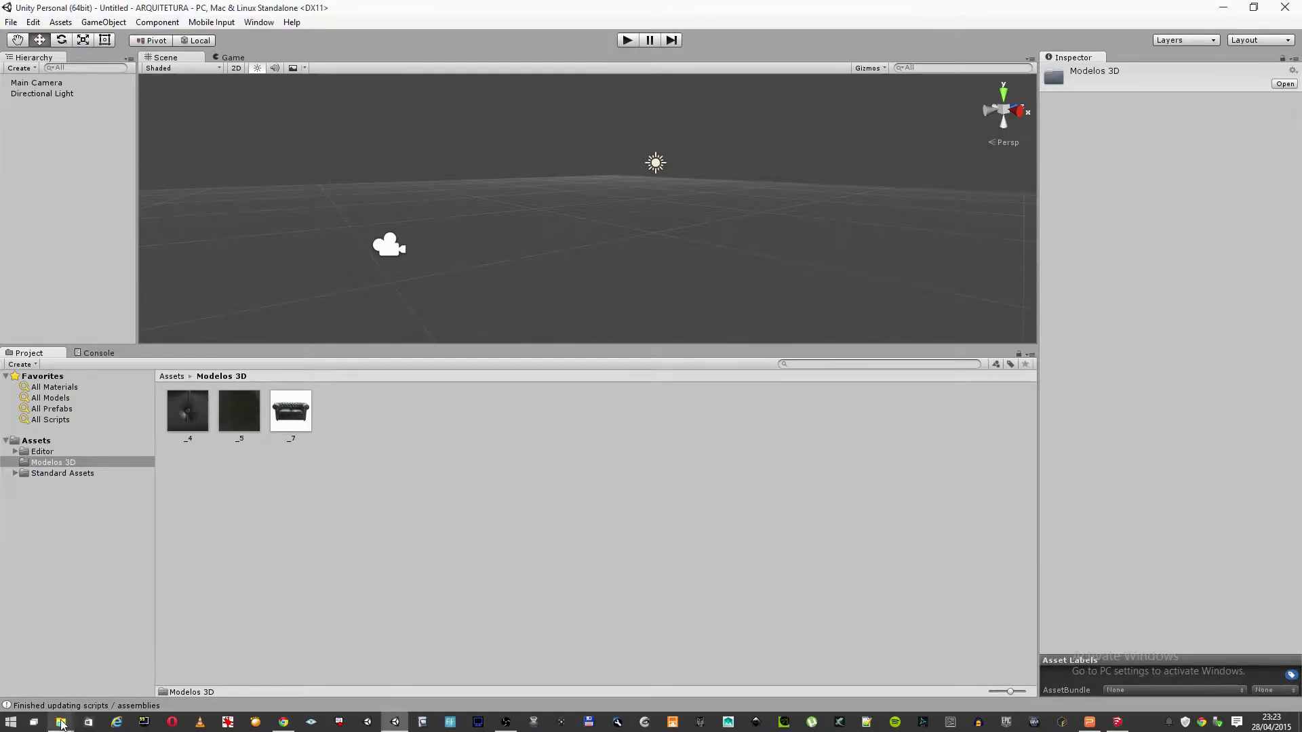
{"action": "mouse_move", "coordinate": [60, 722]}
{"action": "left_click", "coordinate": [224, 671]}
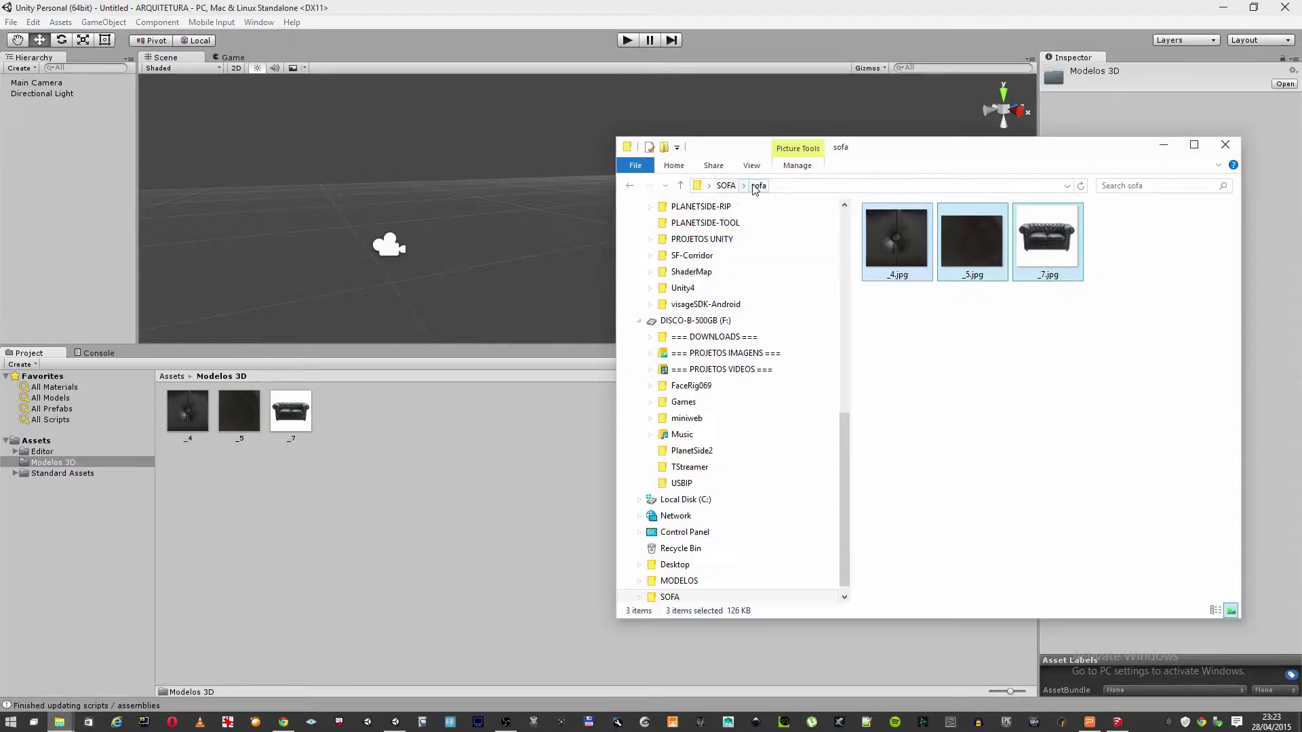
{"action": "left_click", "coordinate": [726, 185]}
{"action": "left_click", "coordinate": [891, 242]}
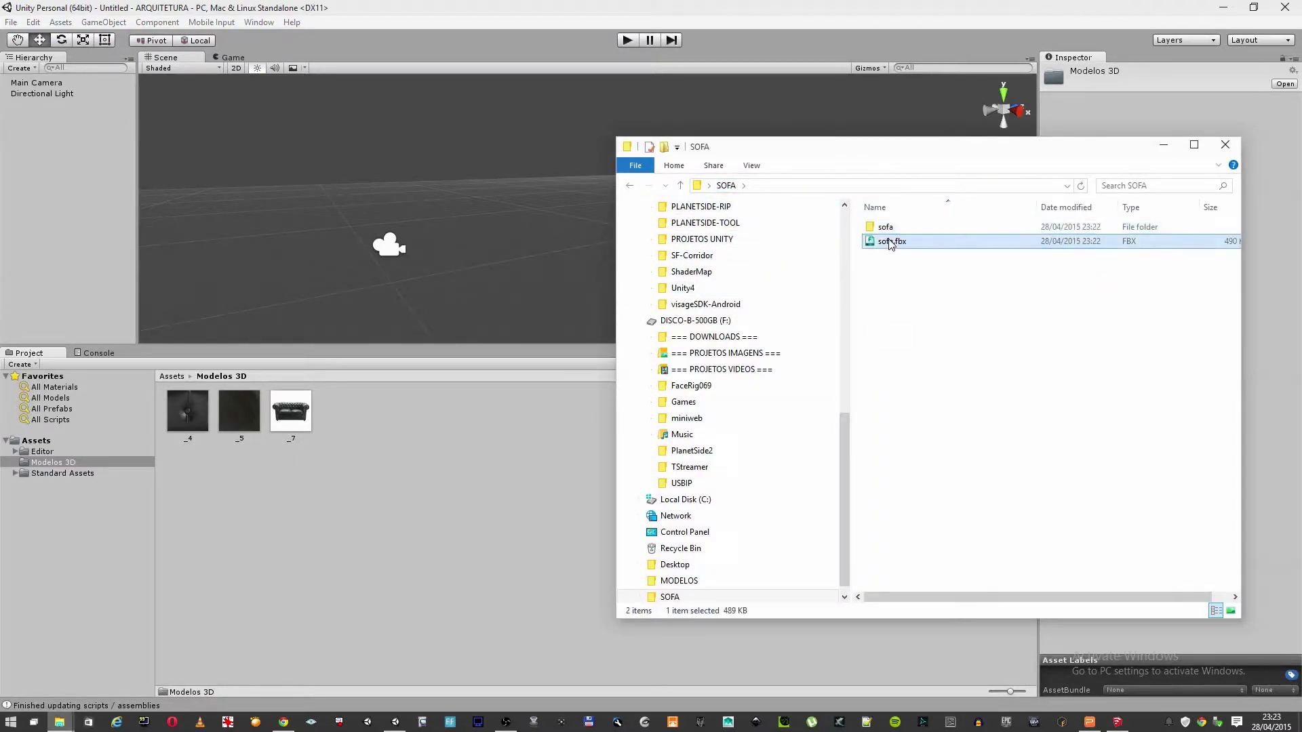
{"action": "left_click_drag", "start_coordinate": [434, 444], "coordinate": [400, 429]}
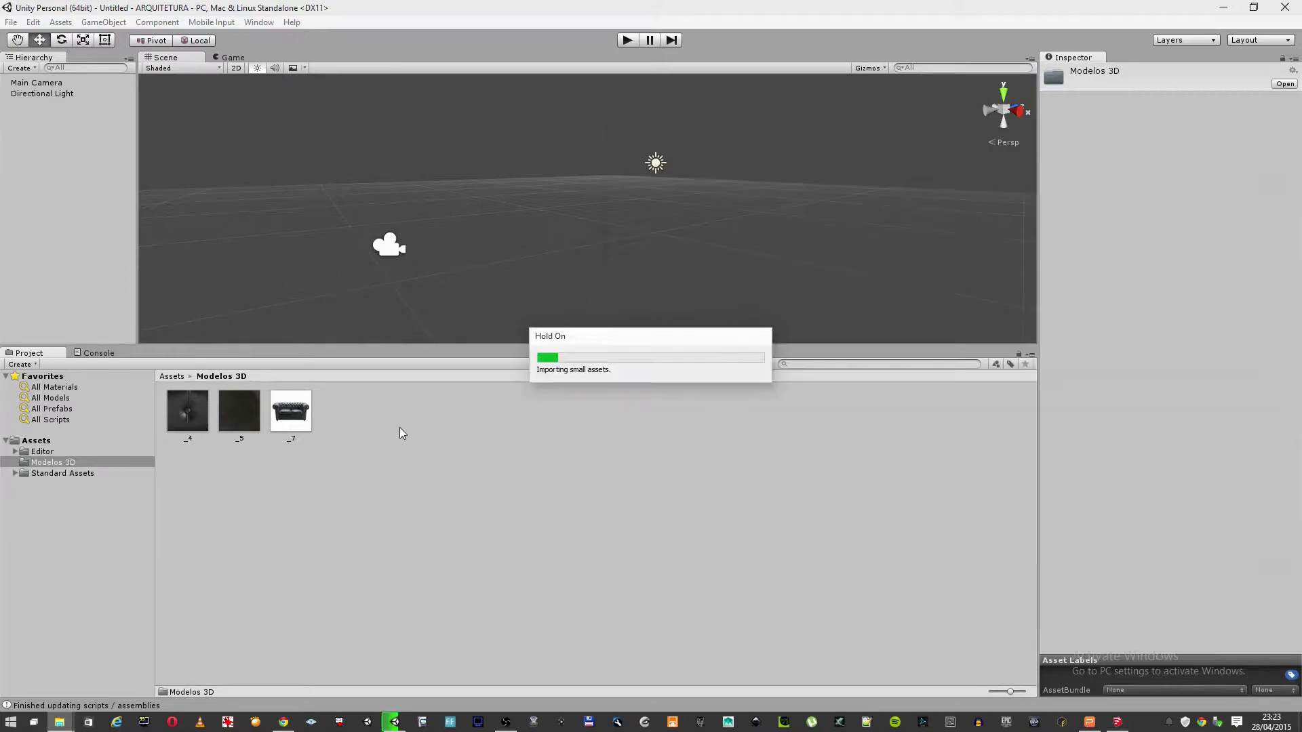
{"action": "left_click", "coordinate": [187, 415]}
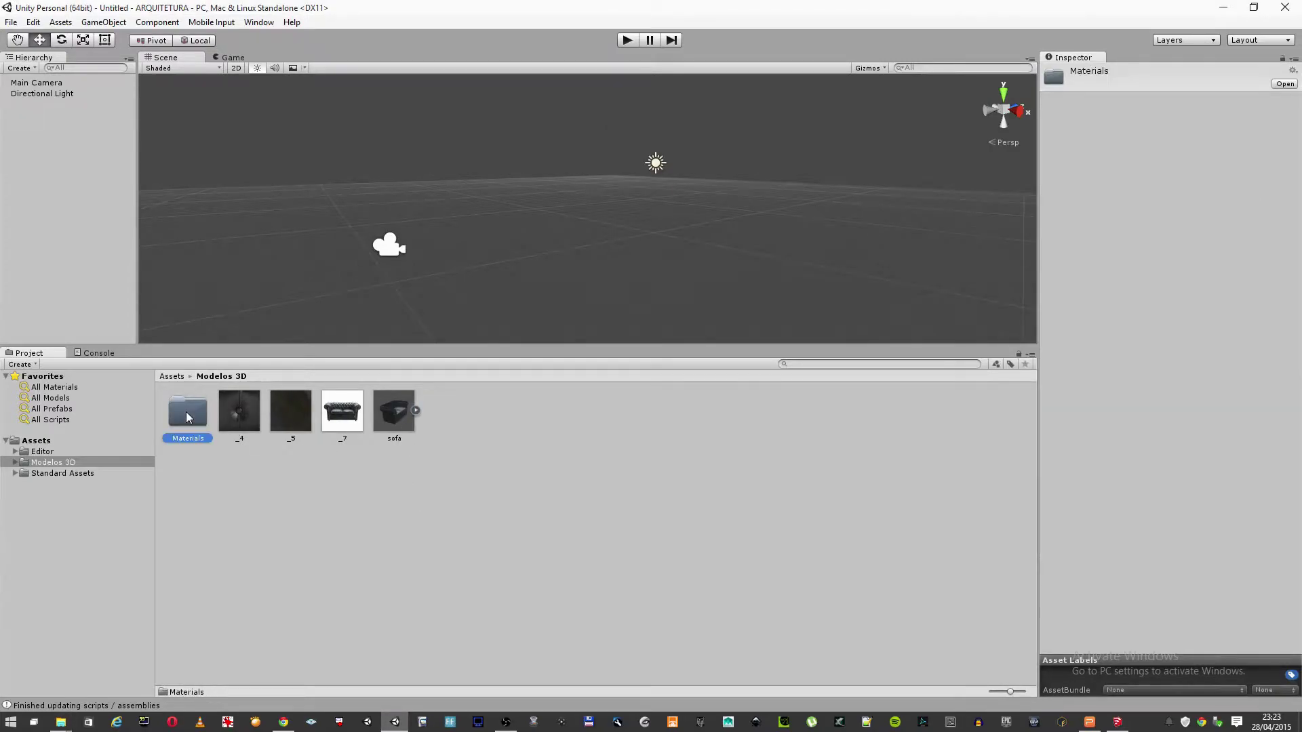
Open the Materials folder and inspect the _4, _5, _7 and _Charcoal_ materials
{"action": "double_click", "coordinate": [189, 420]}
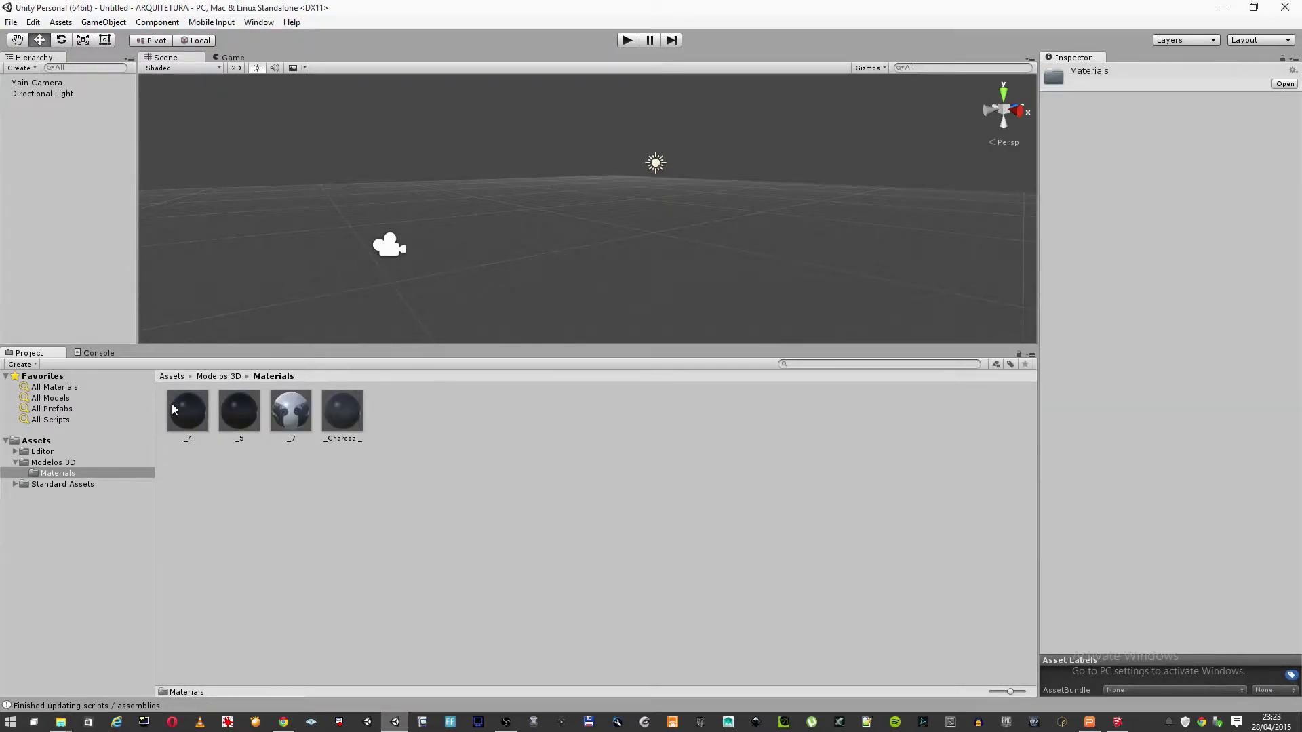
{"action": "left_click", "coordinate": [188, 411]}
{"action": "left_click_drag", "start_coordinate": [1193, 508], "coordinate": [1109, 516]}
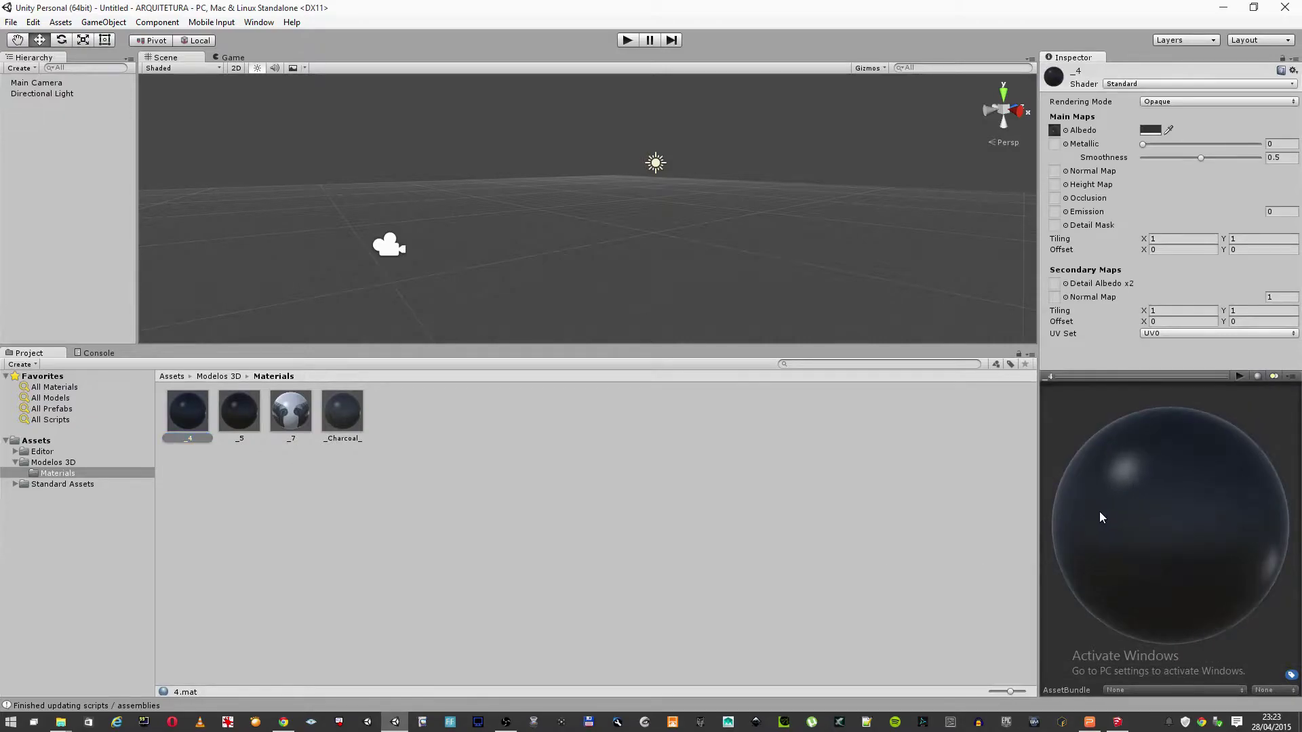
{"action": "left_click", "coordinate": [238, 412]}
{"action": "left_click", "coordinate": [297, 419]}
{"action": "mouse_move", "coordinate": [1172, 556]}
{"action": "left_mouse_down"}
{"action": "mouse_move", "coordinate": [1295, 520]}
{"action": "mouse_move", "coordinate": [1276, 524]}
{"action": "left_mouse_up"}
{"action": "left_click", "coordinate": [344, 415]}
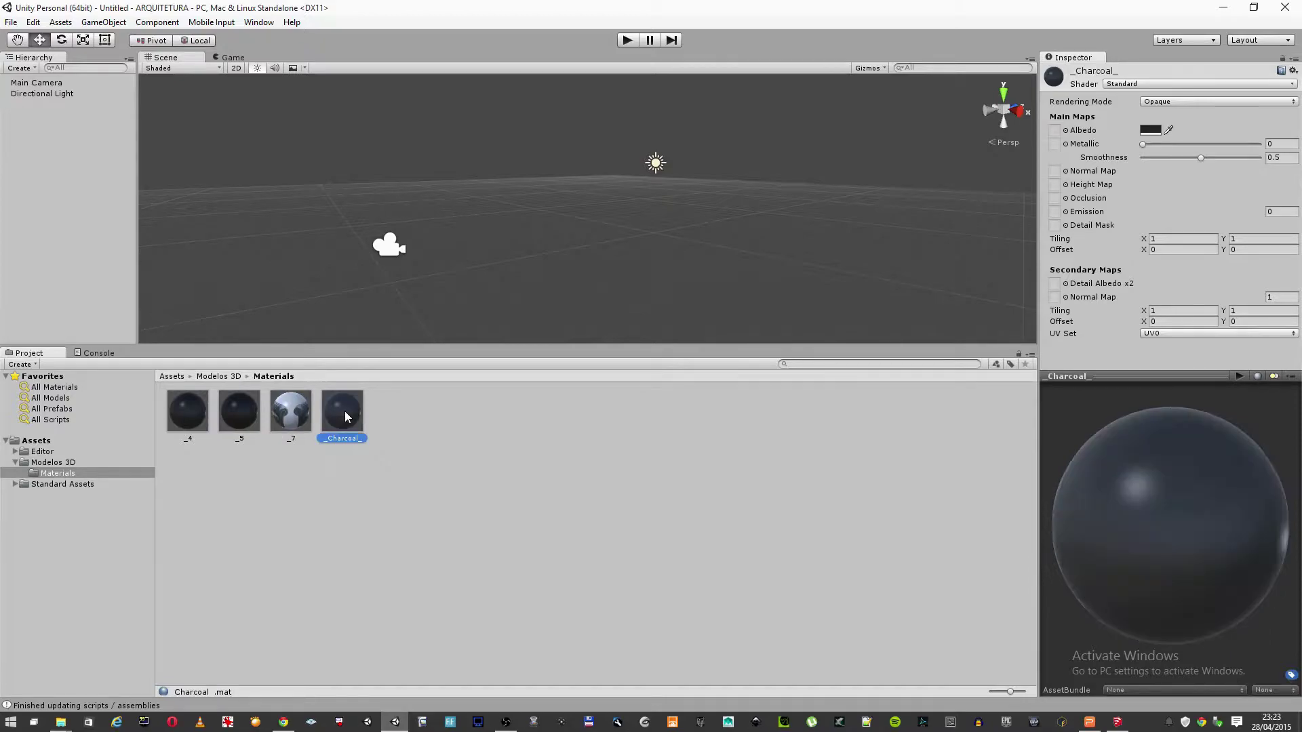
Open and close the Project panel's Create menu twice without creating anything
{"action": "left_click", "coordinate": [26, 364]}
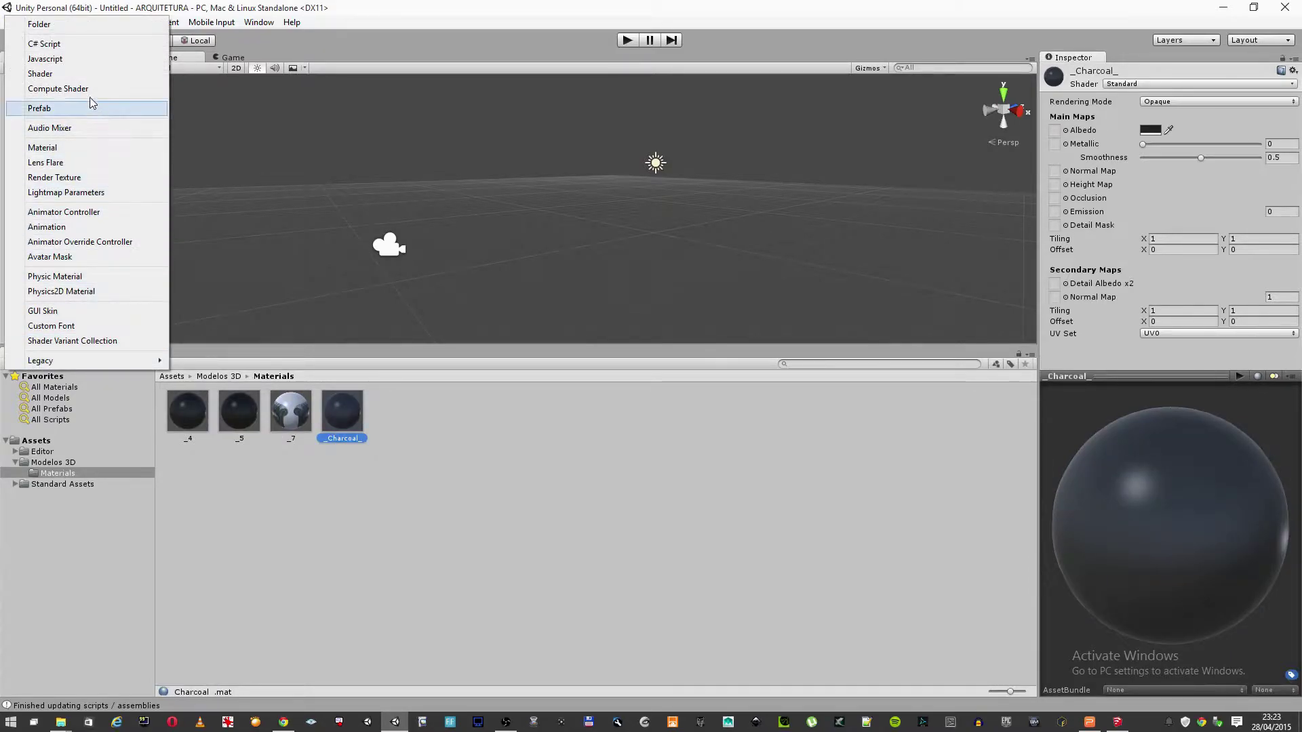
{"action": "left_click", "coordinate": [350, 543]}
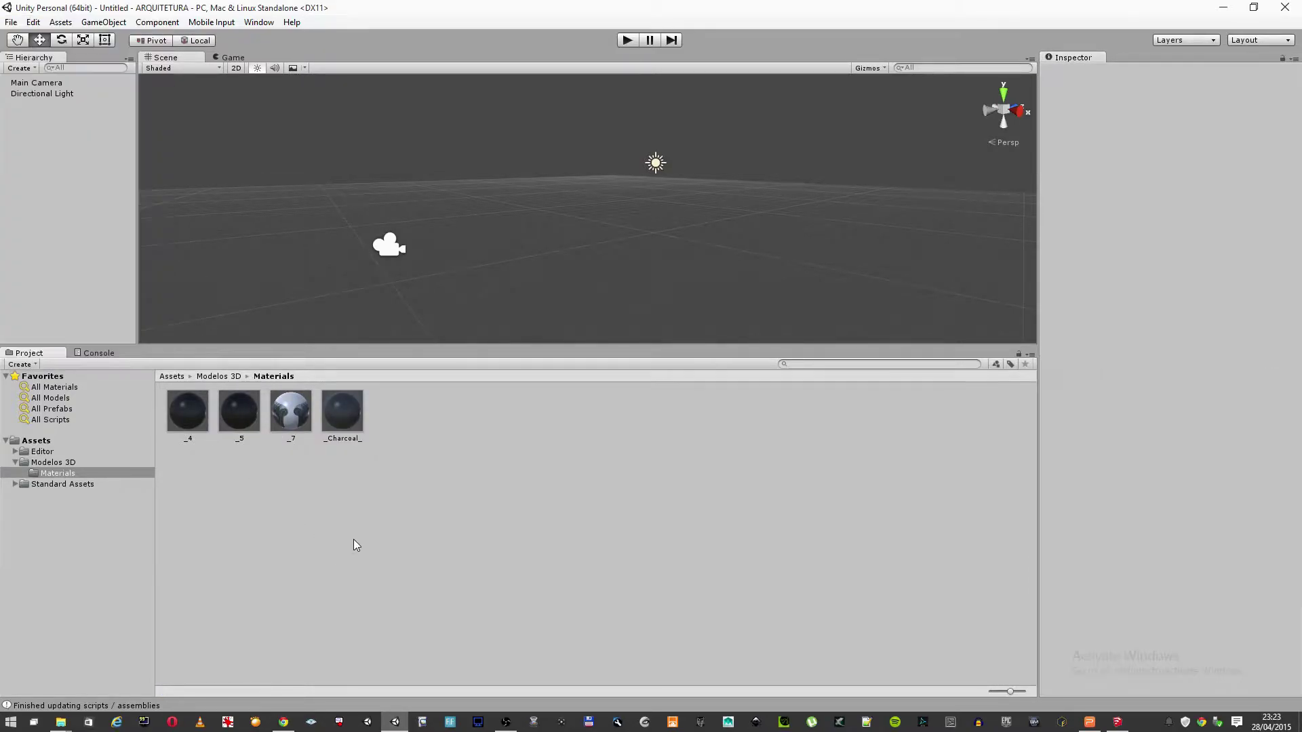
{"action": "left_click", "coordinate": [33, 366]}
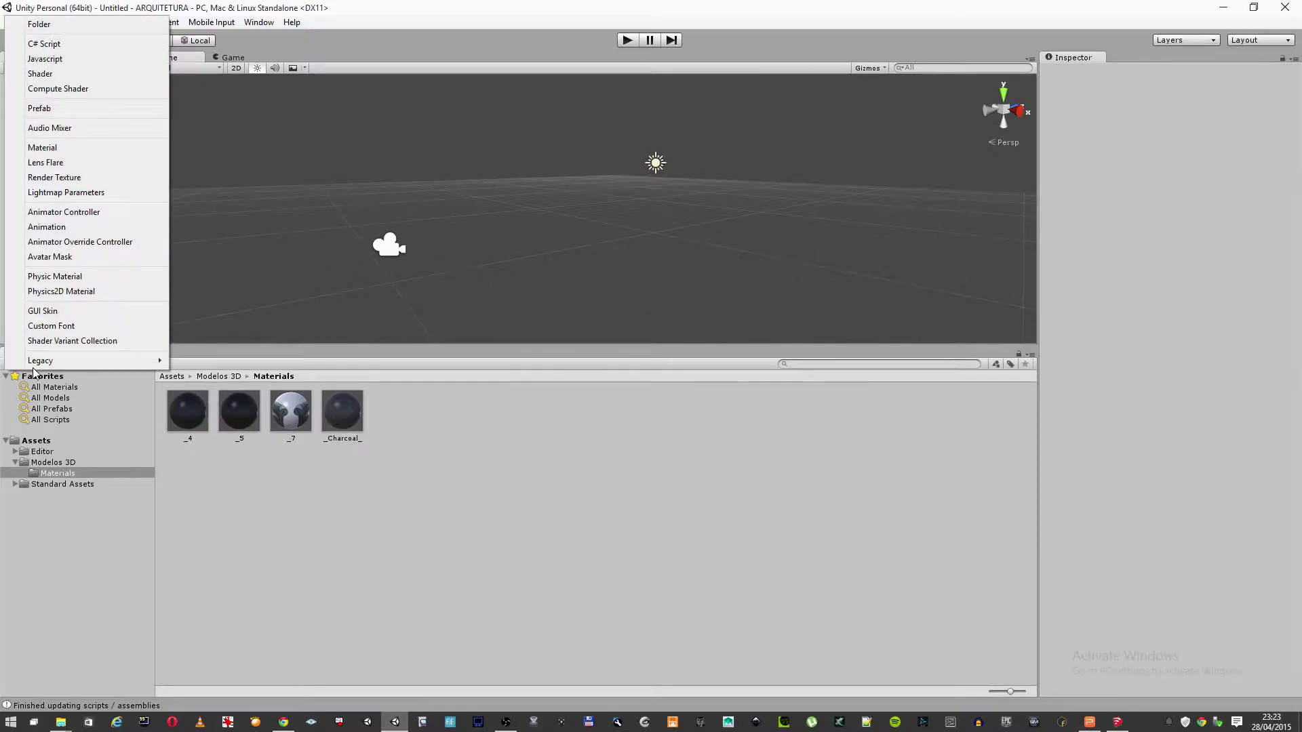
{"action": "left_click", "coordinate": [352, 537]}
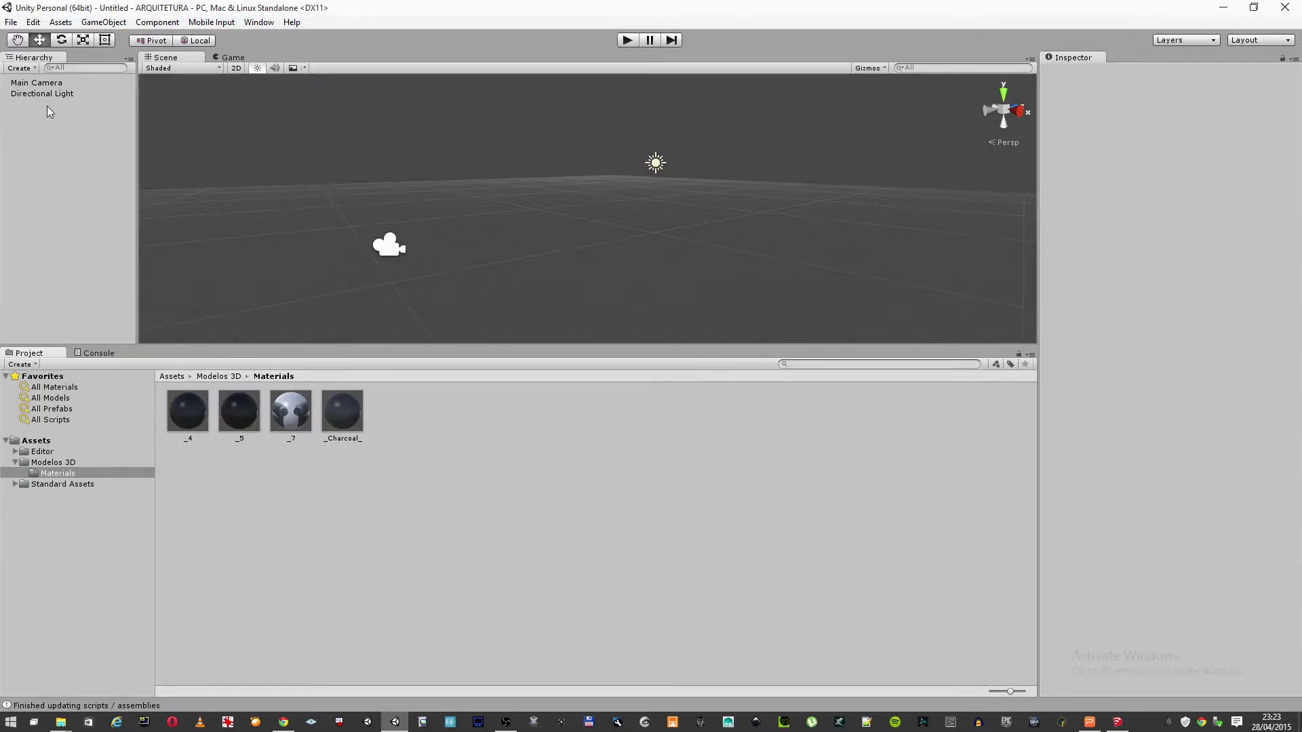
Add a Plane to the scene and lower it to Y -1
{"action": "left_click", "coordinate": [34, 71]}
{"action": "mouse_move", "coordinate": [49, 113]}
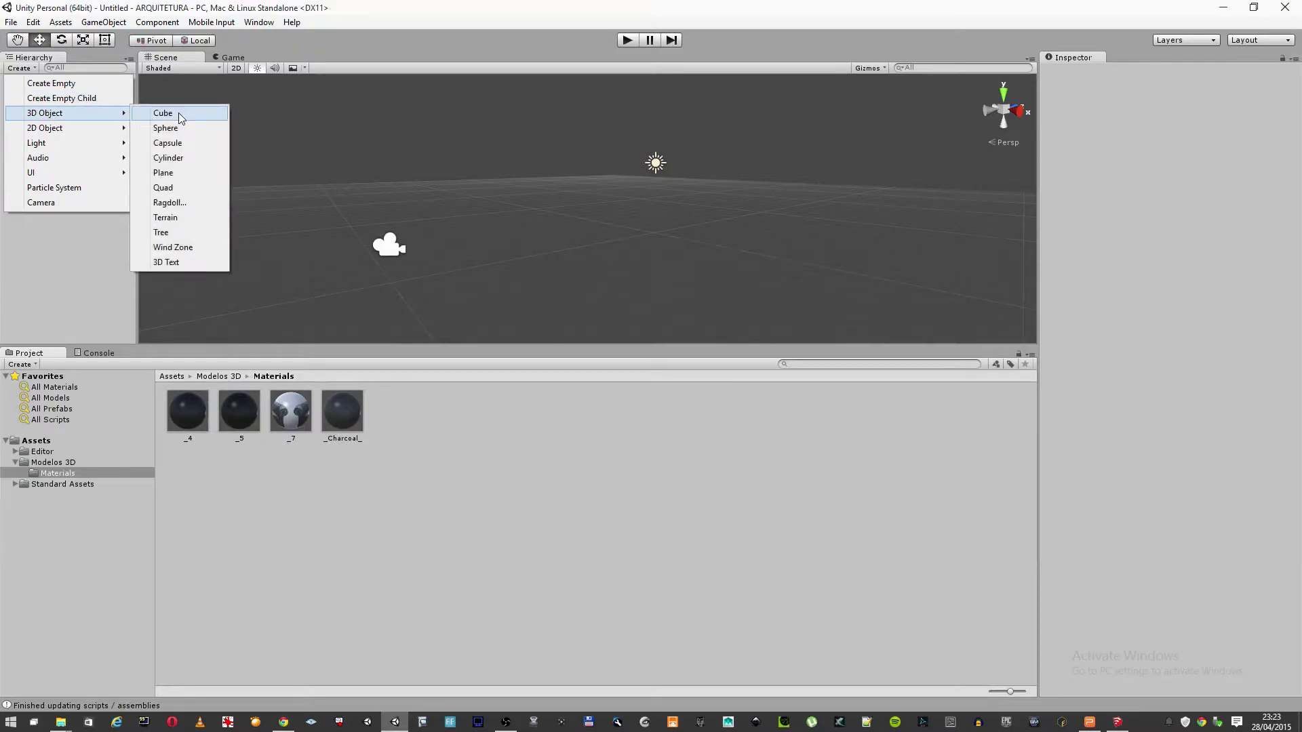
{"action": "left_click", "coordinate": [177, 172]}
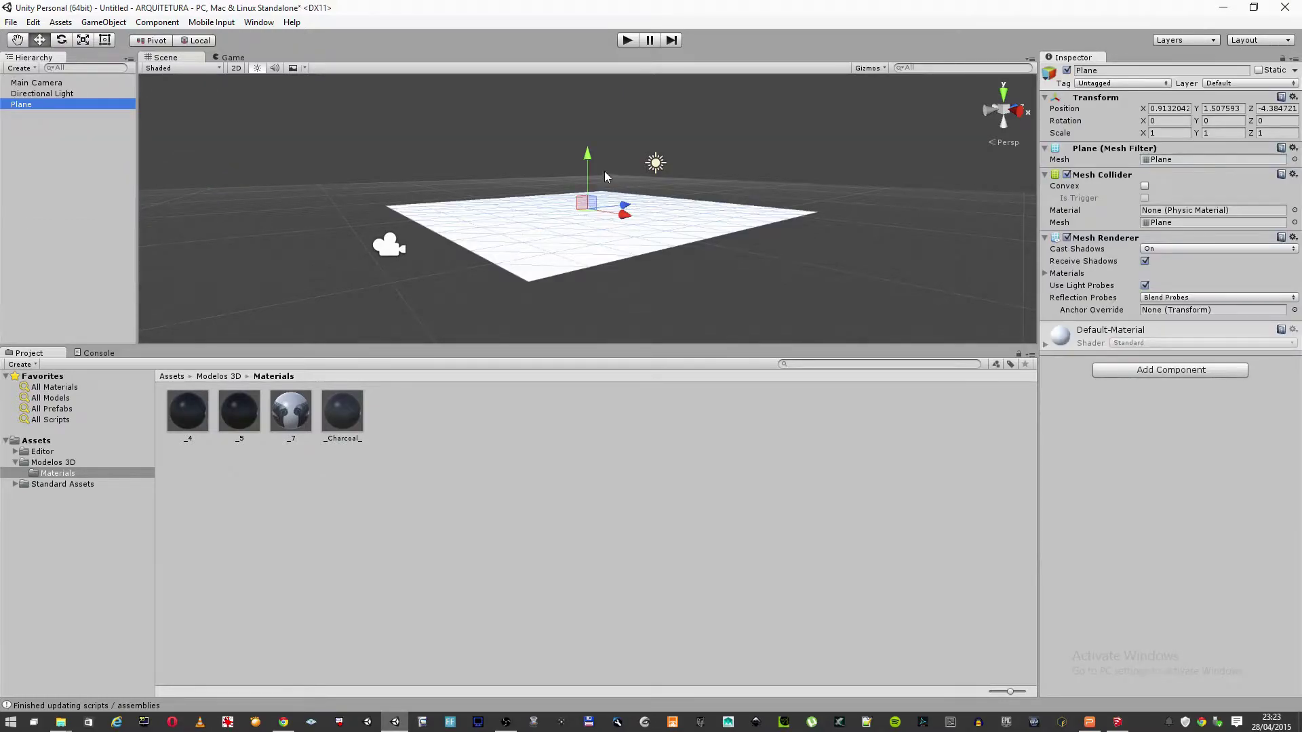
{"action": "left_click_drag", "start_coordinate": [581, 209], "coordinate": [581, 292]}
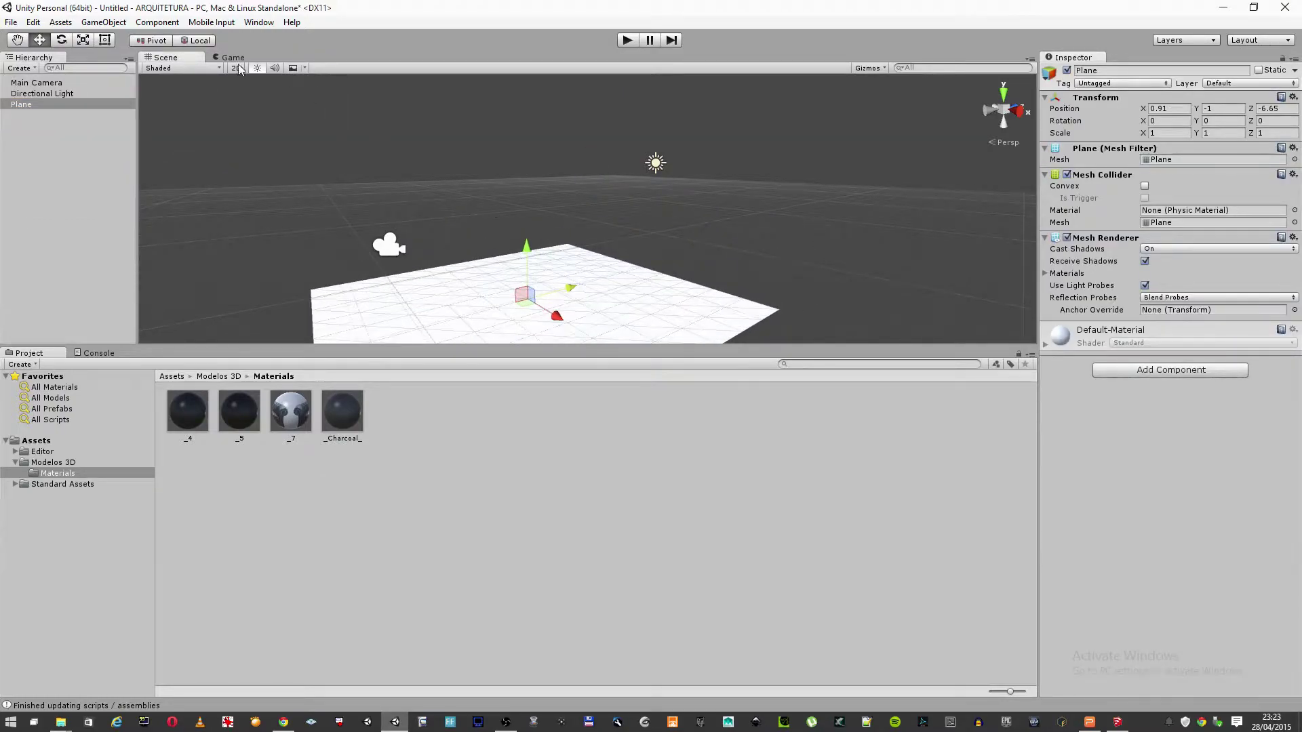
Dock the Game view as its own panel at the lower right and widen it
{"action": "left_click_drag", "start_coordinate": [233, 57], "coordinate": [896, 483]}
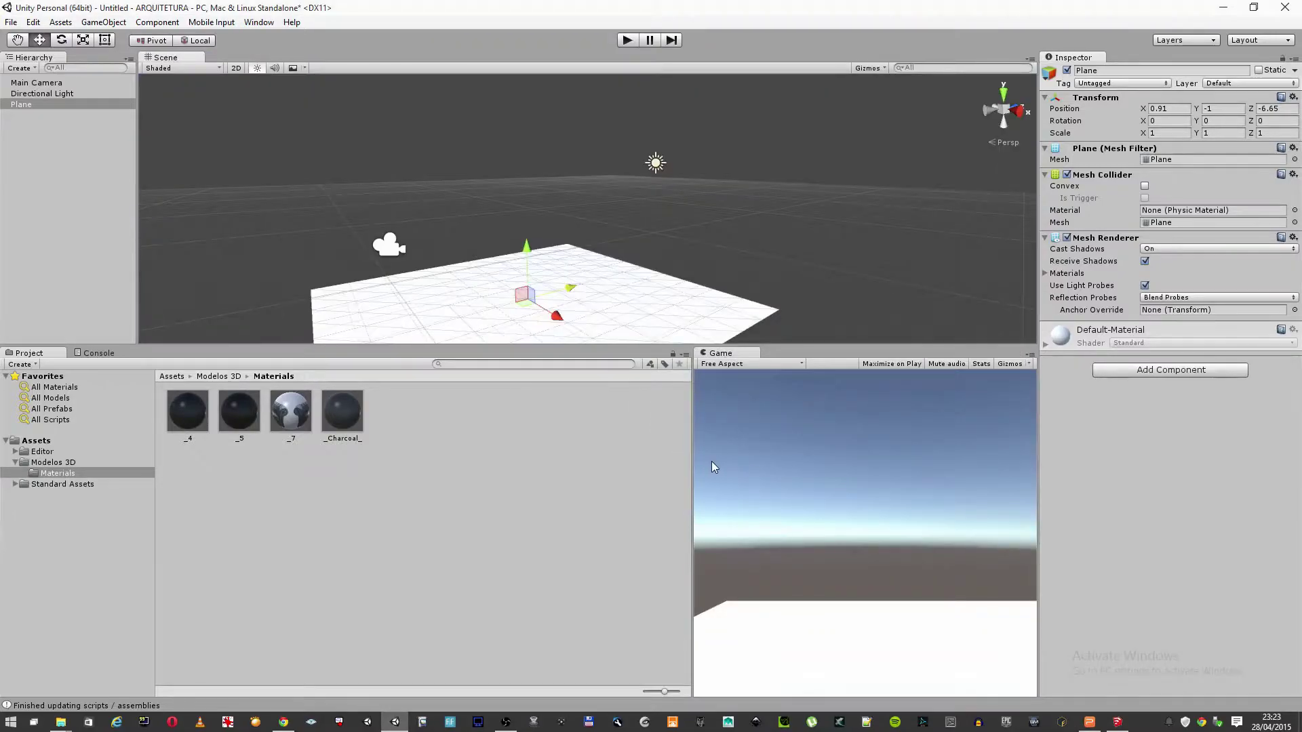
{"action": "left_click_drag", "start_coordinate": [693, 467], "coordinate": [642, 468]}
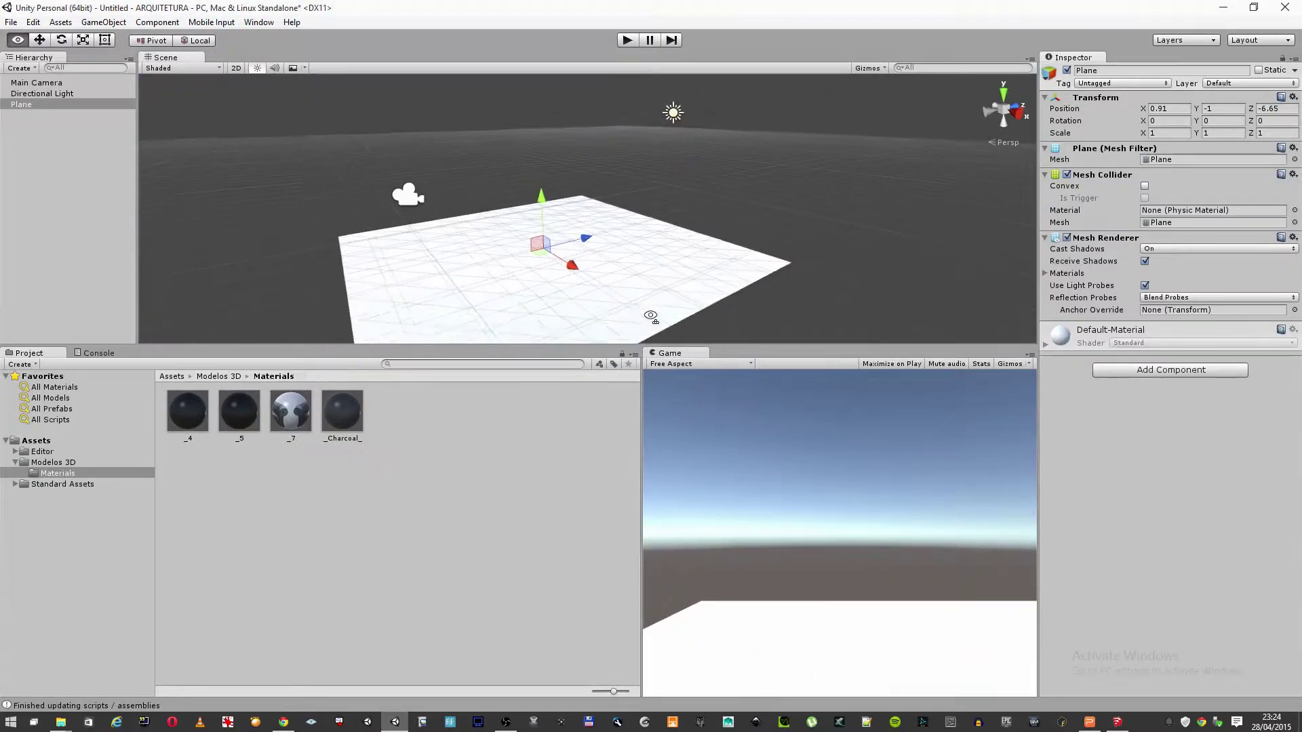
{"action": "left_click_drag", "start_coordinate": [650, 317], "coordinate": [656, 300], "text": "alt"}
Move the Main Camera lower and back to Y -0.3, Z -10.98
{"action": "left_click", "coordinate": [374, 157]}
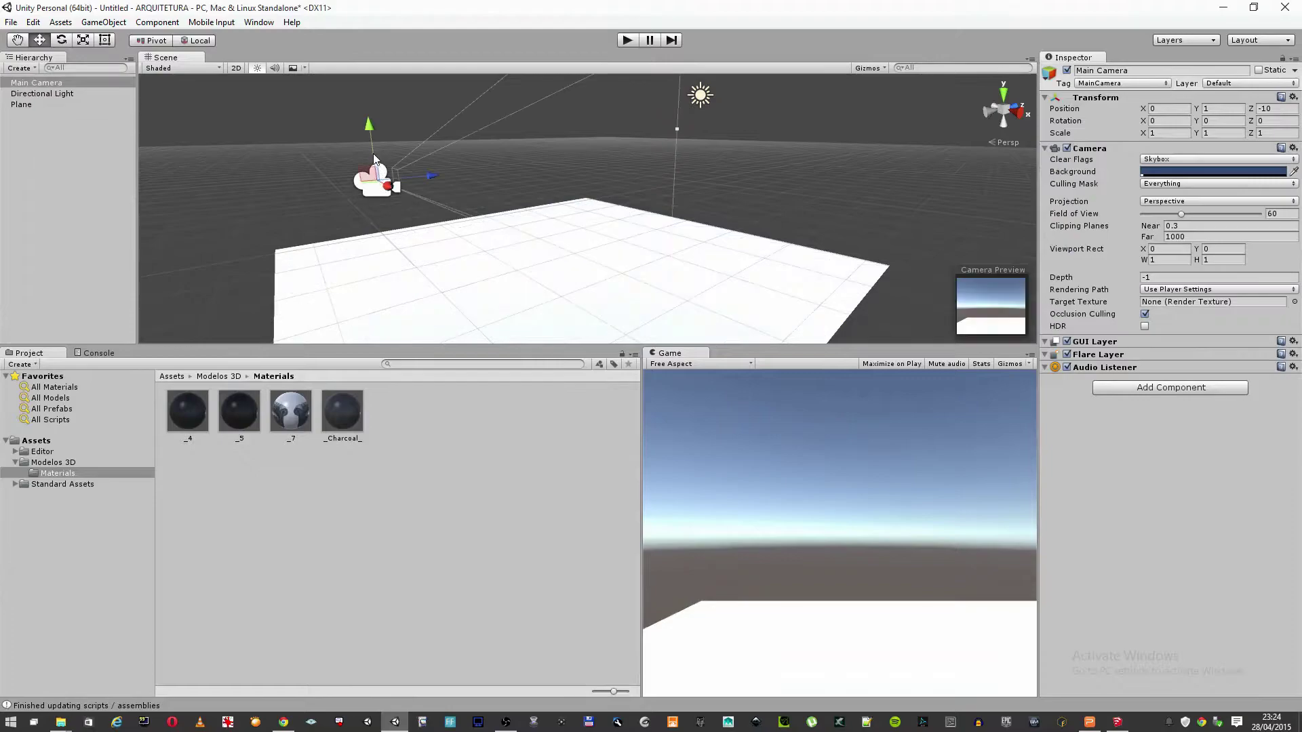
{"action": "left_click_drag", "start_coordinate": [373, 155], "coordinate": [390, 232]}
{"action": "left_click_drag", "start_coordinate": [444, 275], "coordinate": [391, 287]}
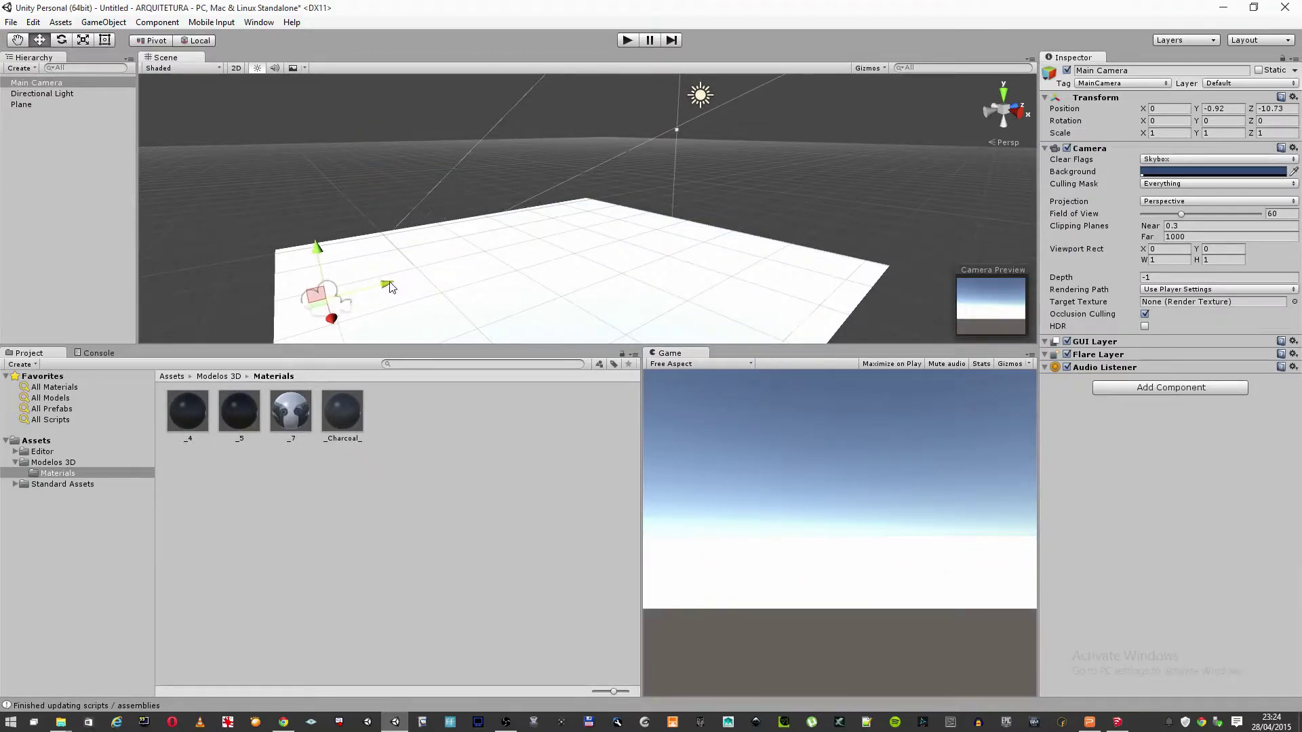
{"action": "left_click_drag", "start_coordinate": [319, 252], "coordinate": [311, 217]}
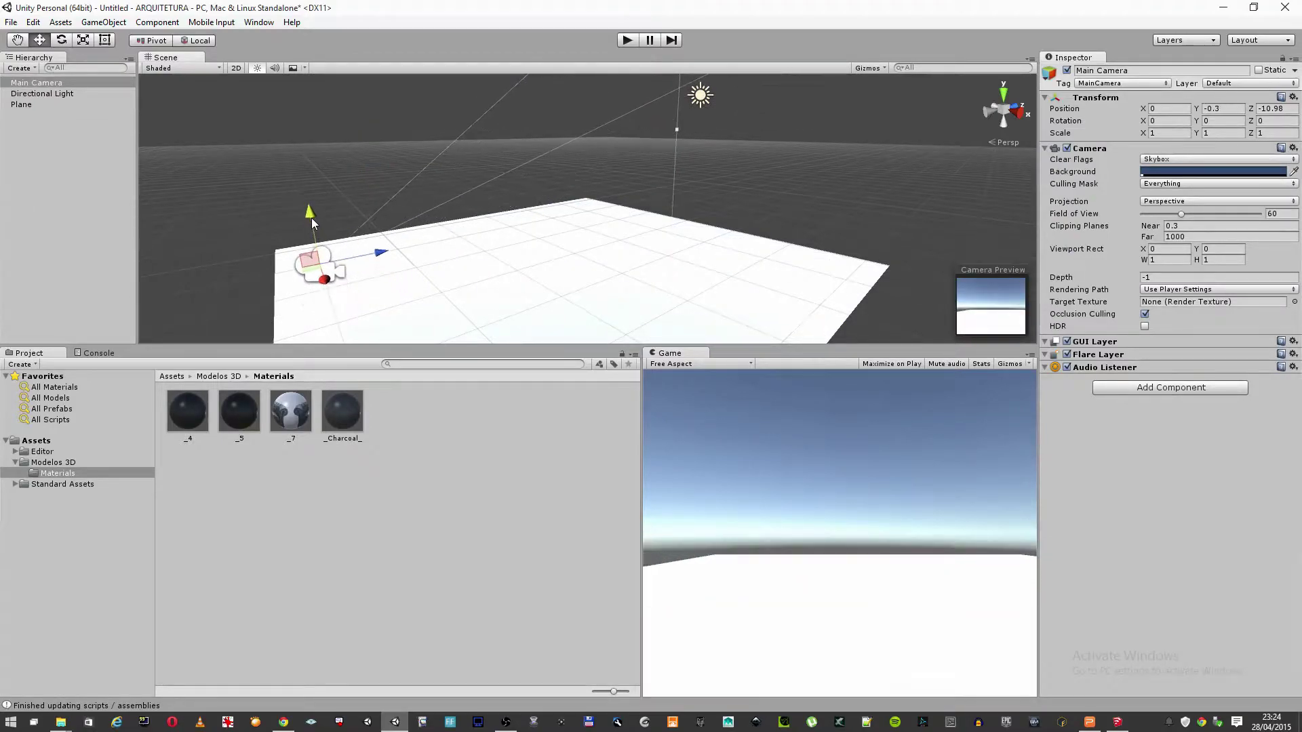
{"action": "left_click", "coordinate": [50, 463]}
Place the sofa model on the plane, rotated about -176° to face the camera
{"action": "left_click", "coordinate": [392, 412]}
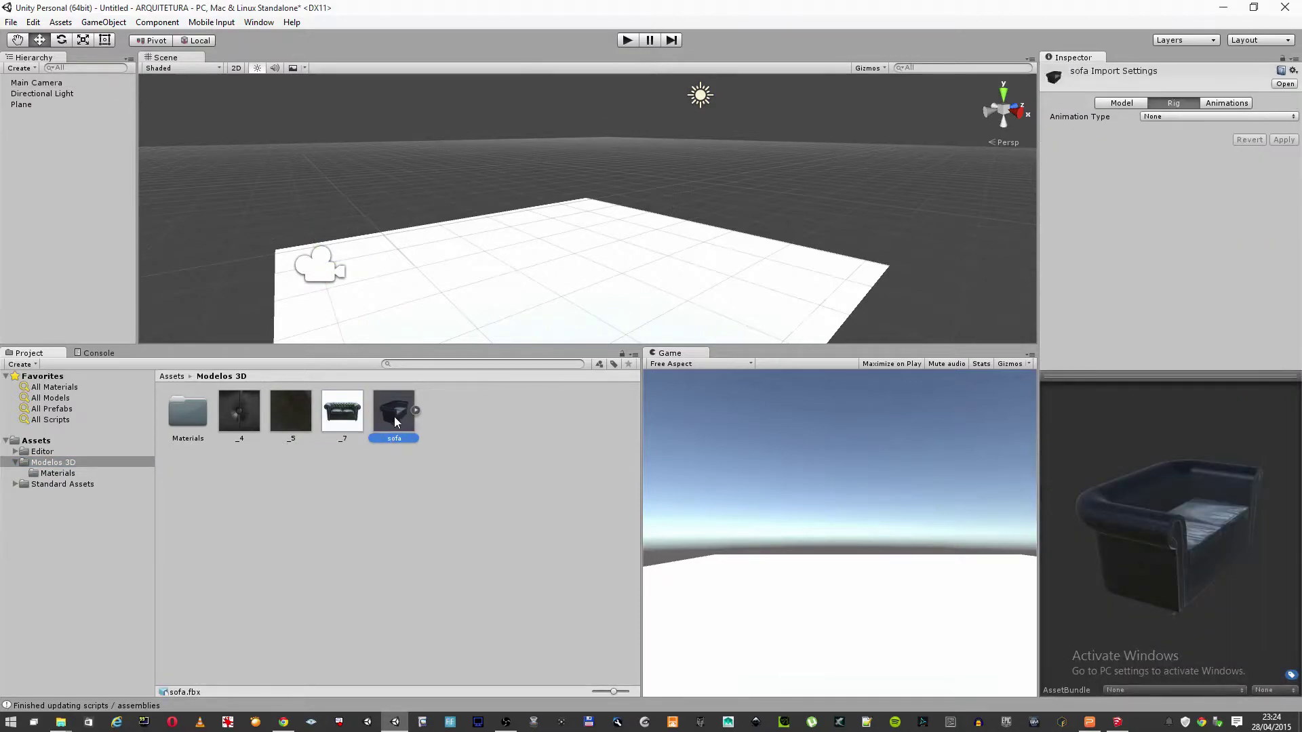
{"action": "left_click_drag", "start_coordinate": [1109, 563], "coordinate": [1146, 560]}
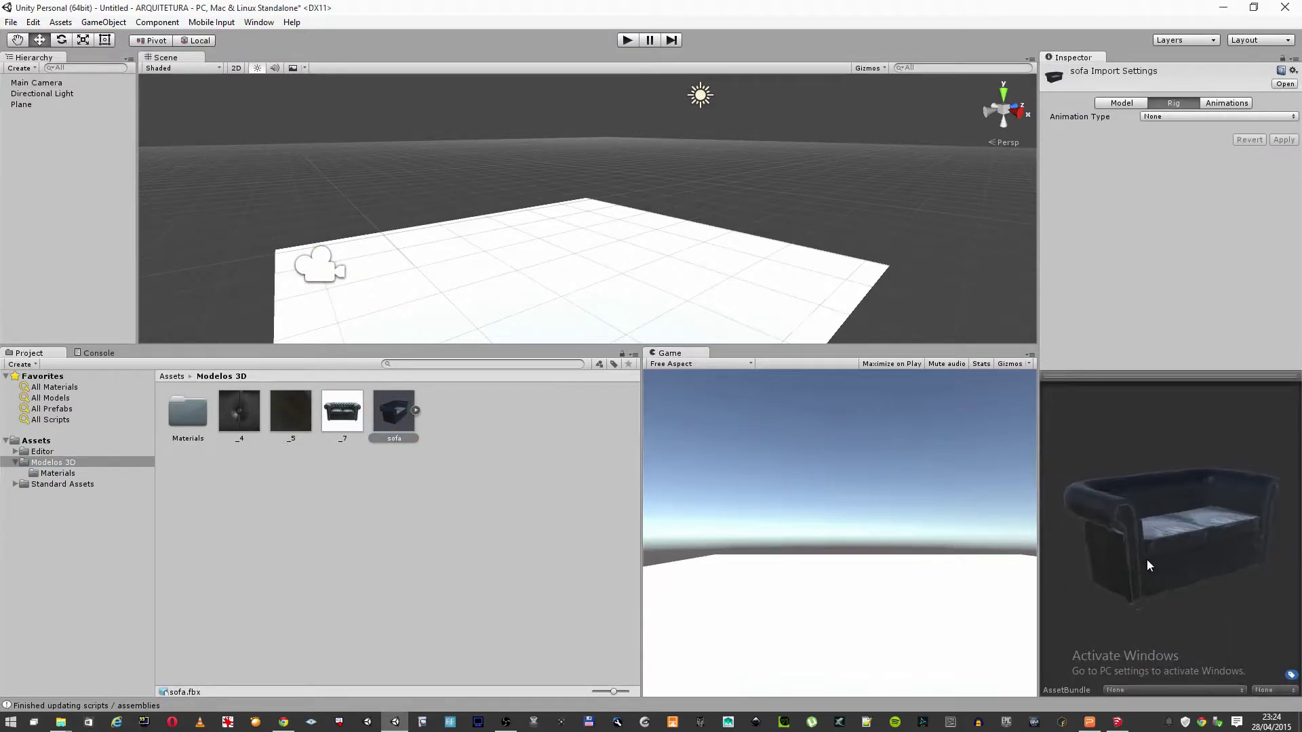
{"action": "left_click_drag", "start_coordinate": [409, 424], "coordinate": [428, 318]}
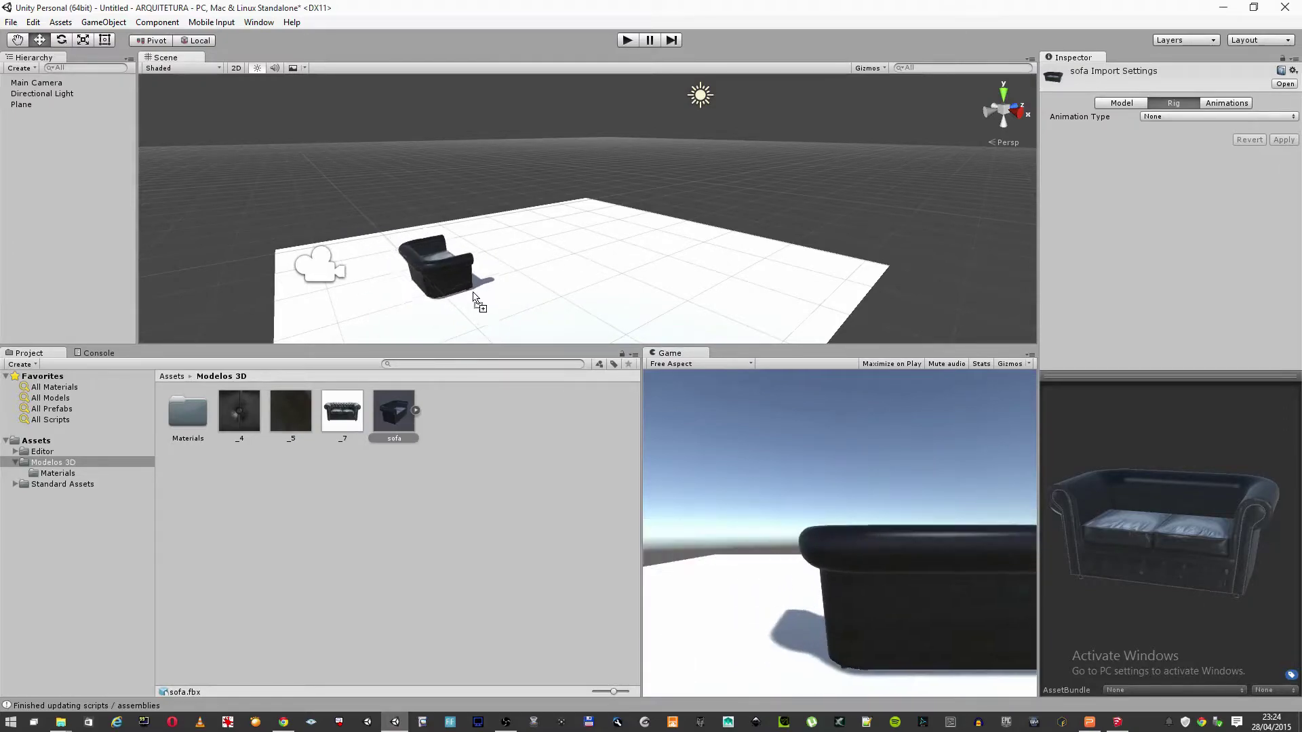
{"action": "left_click_drag", "start_coordinate": [428, 318], "coordinate": [422, 301]}
{"action": "left_click", "coordinate": [61, 40]}
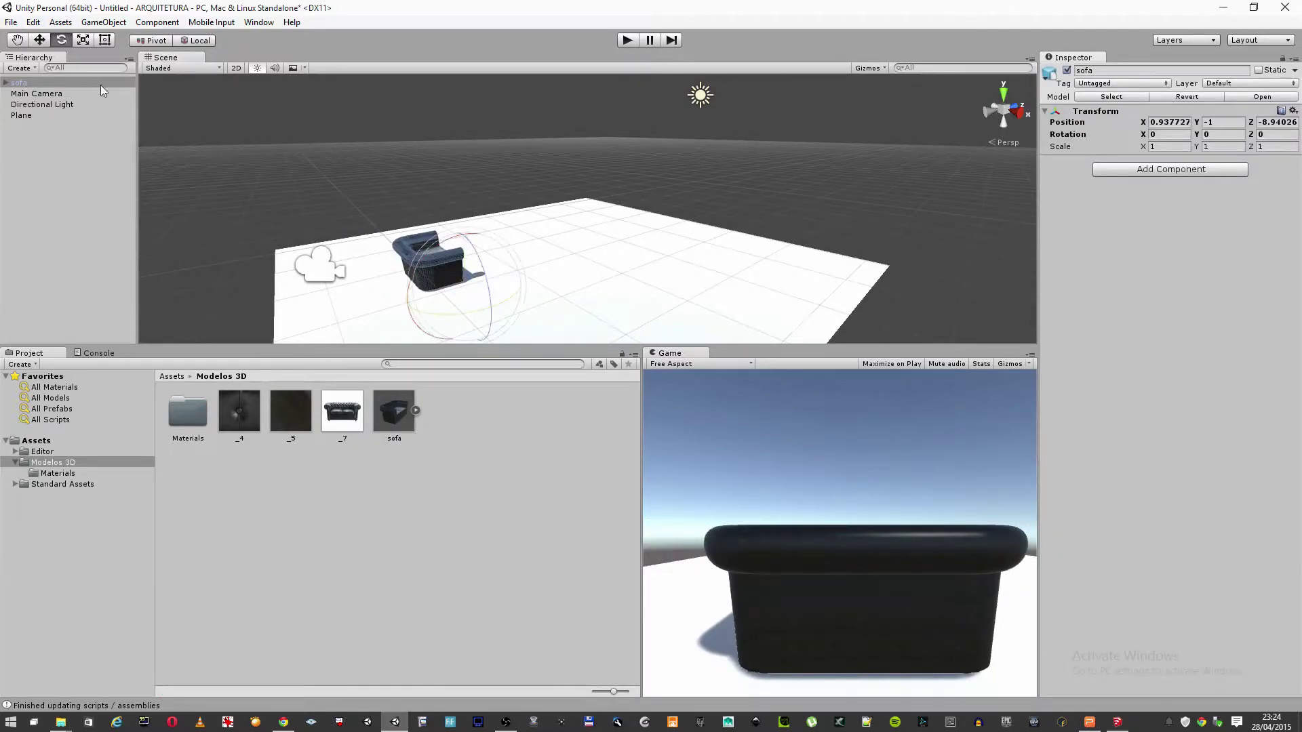
{"action": "left_click_drag", "start_coordinate": [439, 319], "coordinate": [779, 294]}
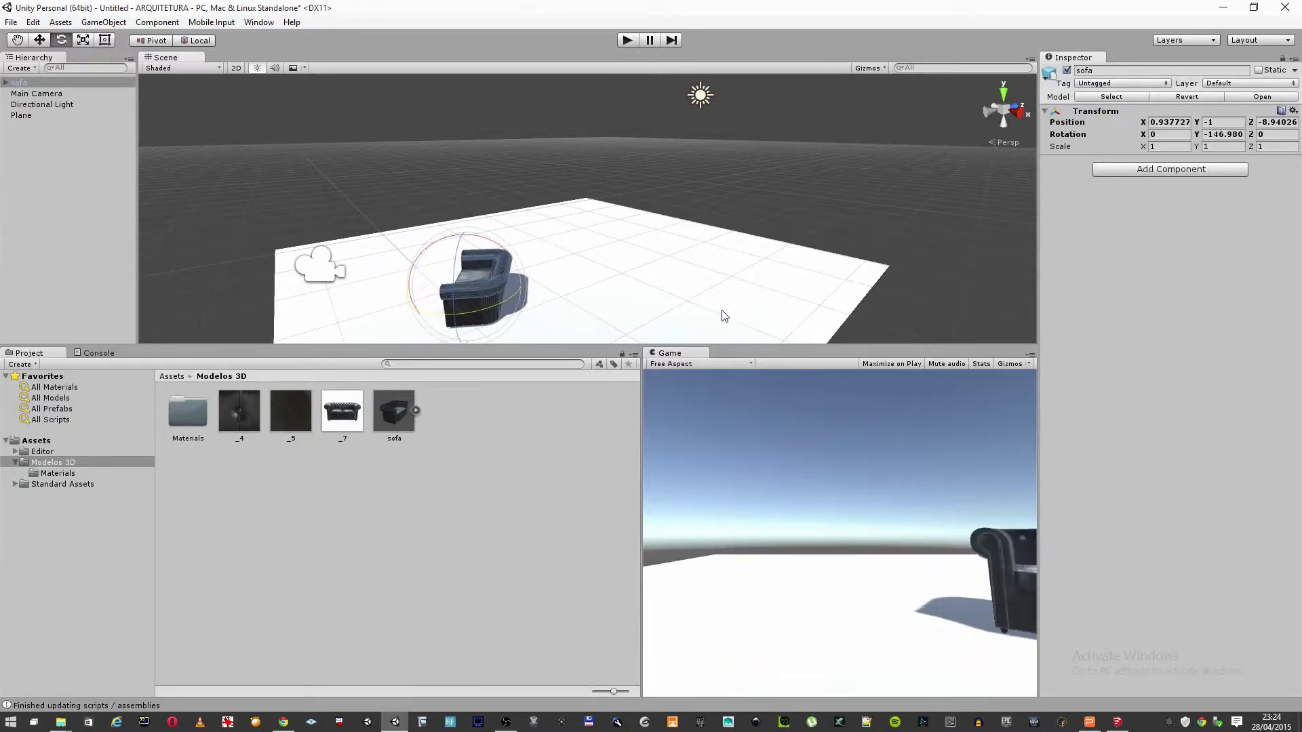
{"action": "left_click", "coordinate": [47, 44]}
{"action": "mouse_move", "coordinate": [458, 280]}
{"action": "left_mouse_down"}
{"action": "mouse_move", "coordinate": [363, 262]}
{"action": "mouse_move", "coordinate": [406, 263]}
{"action": "mouse_move", "coordinate": [488, 319]}
{"action": "mouse_move", "coordinate": [502, 313]}
{"action": "left_mouse_up"}
{"action": "mouse_move", "coordinate": [419, 275]}
{"action": "left_mouse_down"}
{"action": "mouse_move", "coordinate": [389, 288]}
{"action": "mouse_move", "coordinate": [375, 262]}
{"action": "left_mouse_up"}
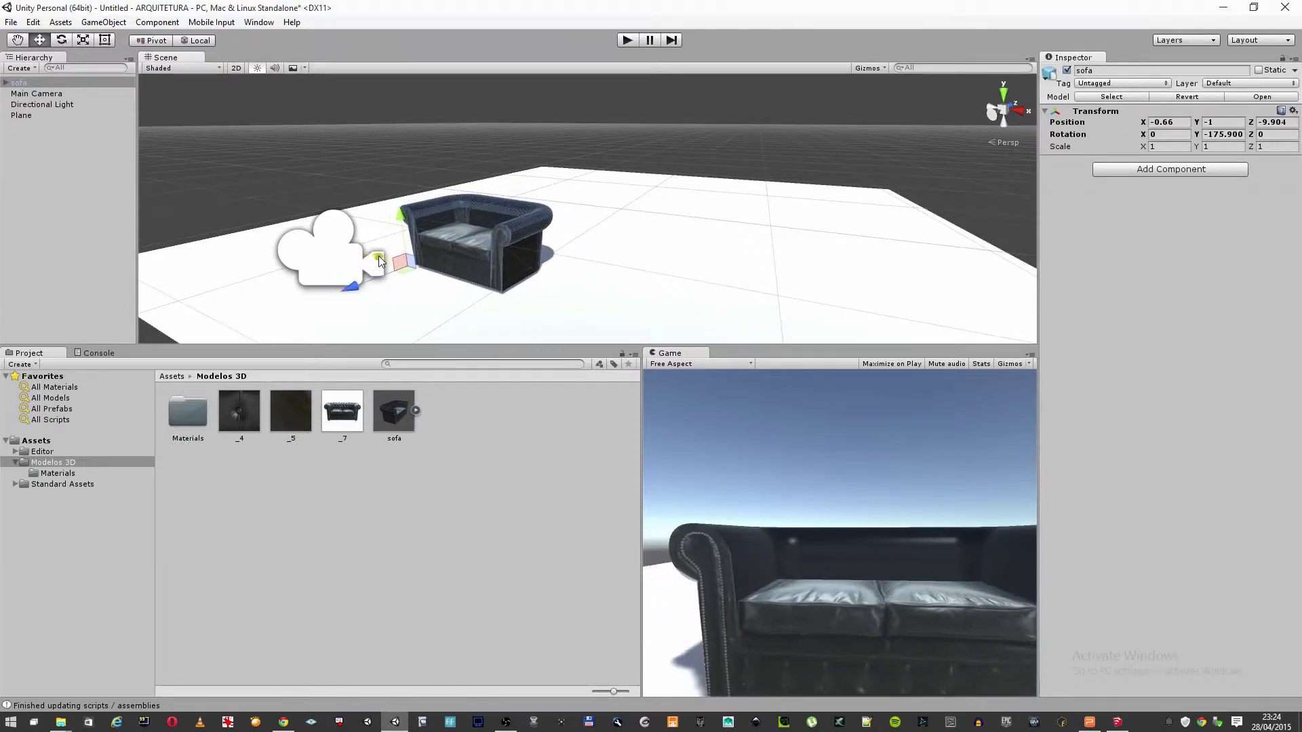
Raise the Main Camera and tilt it to X 20.81944 to frame the sofa
{"action": "left_click", "coordinate": [348, 259]}
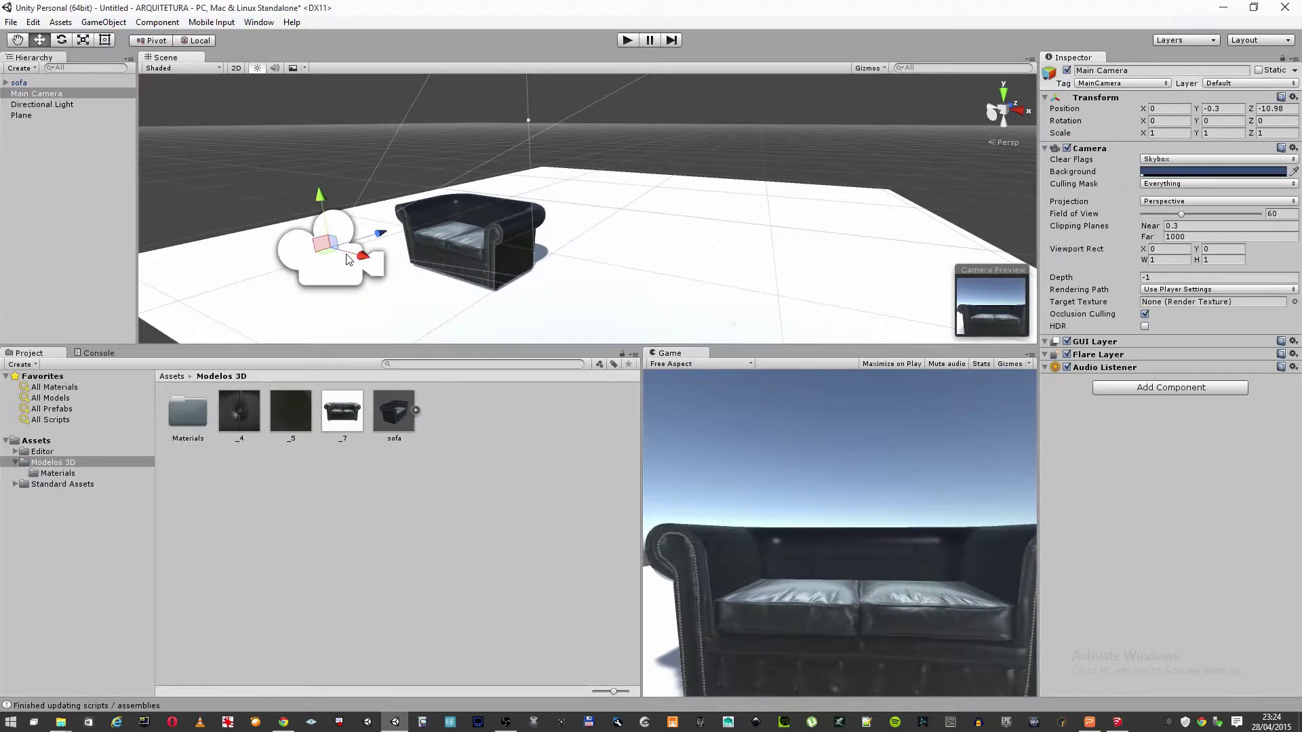
{"action": "left_click_drag", "start_coordinate": [322, 205], "coordinate": [320, 171]}
{"action": "key", "text": "e"}
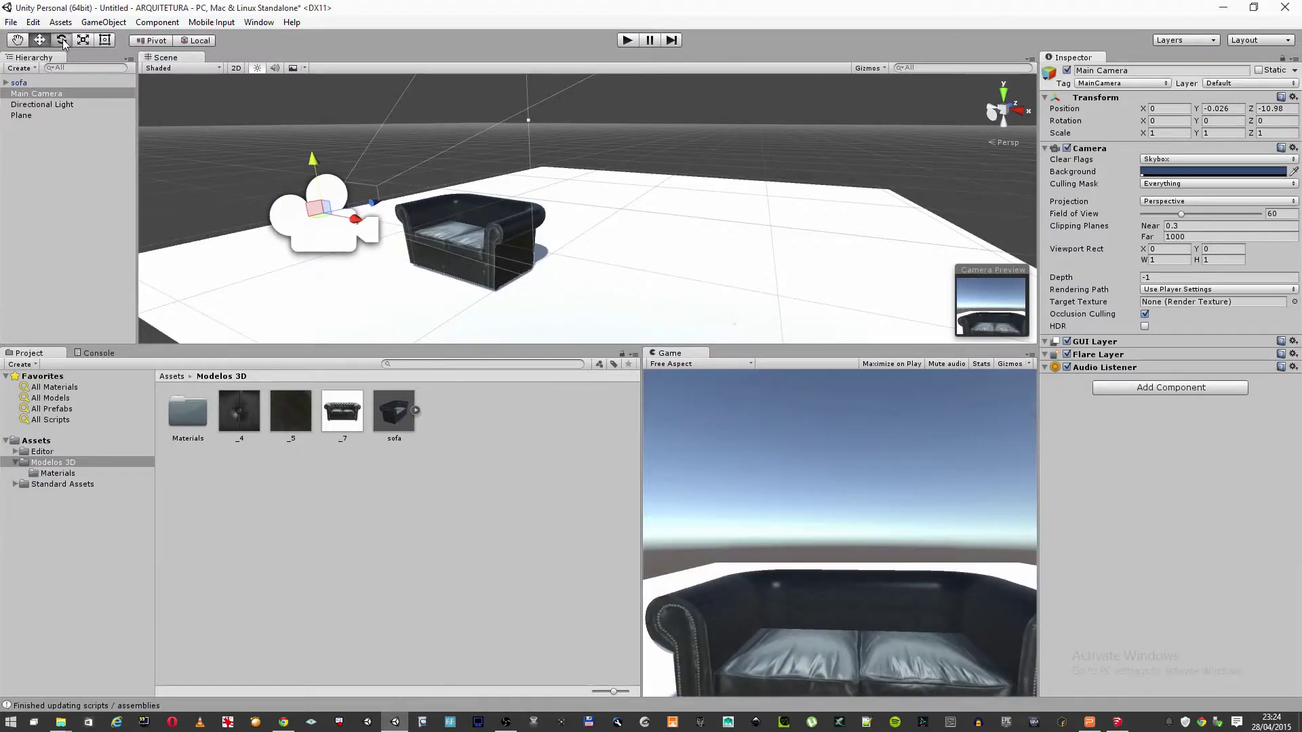
{"action": "key", "text": "z"}
{"action": "mouse_move", "coordinate": [268, 224]}
{"action": "left_mouse_down", "text": "alt"}
{"action": "mouse_move", "coordinate": [473, 318]}
{"action": "mouse_move", "coordinate": [385, 236]}
{"action": "left_mouse_up", "text": "alt"}
{"action": "mouse_move", "coordinate": [387, 240]}
{"action": "left_mouse_down", "text": "alt"}
{"action": "mouse_move", "coordinate": [288, 293]}
{"action": "mouse_move", "coordinate": [248, 284]}
{"action": "left_mouse_up", "text": "alt"}
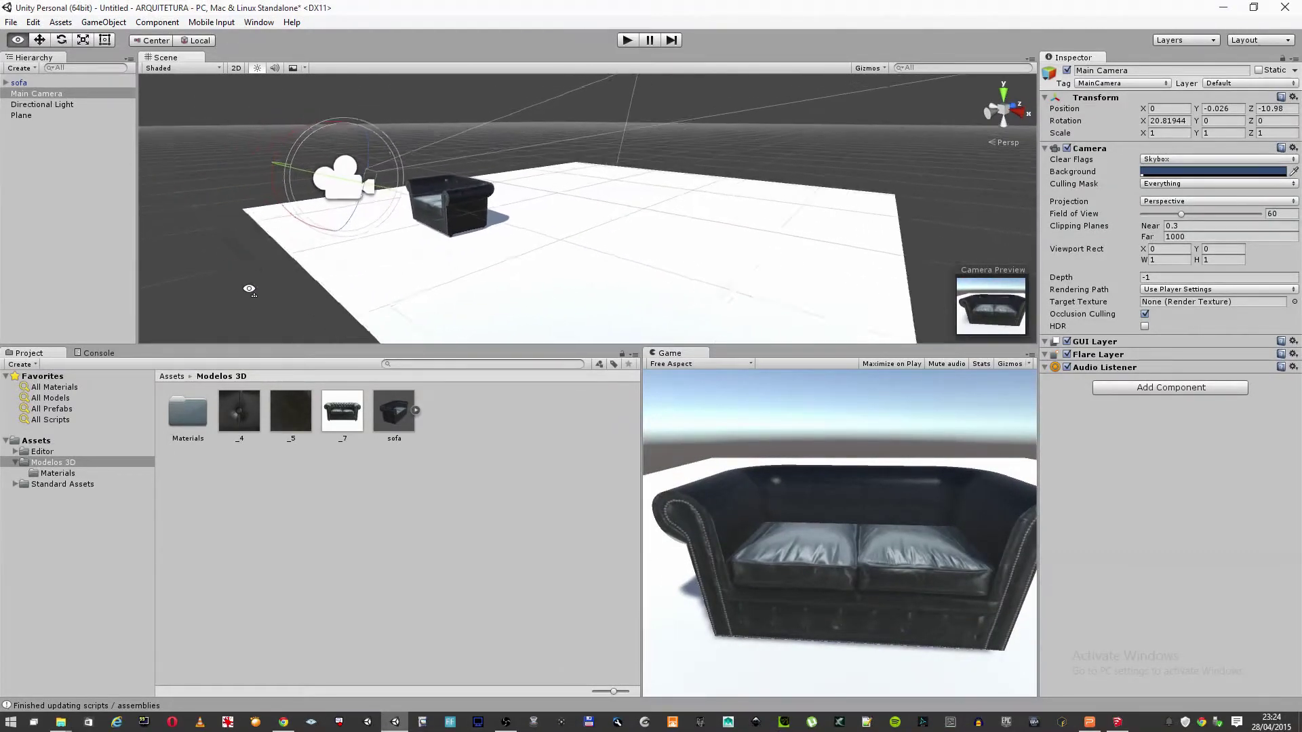
{"action": "left_click", "coordinate": [284, 723]}
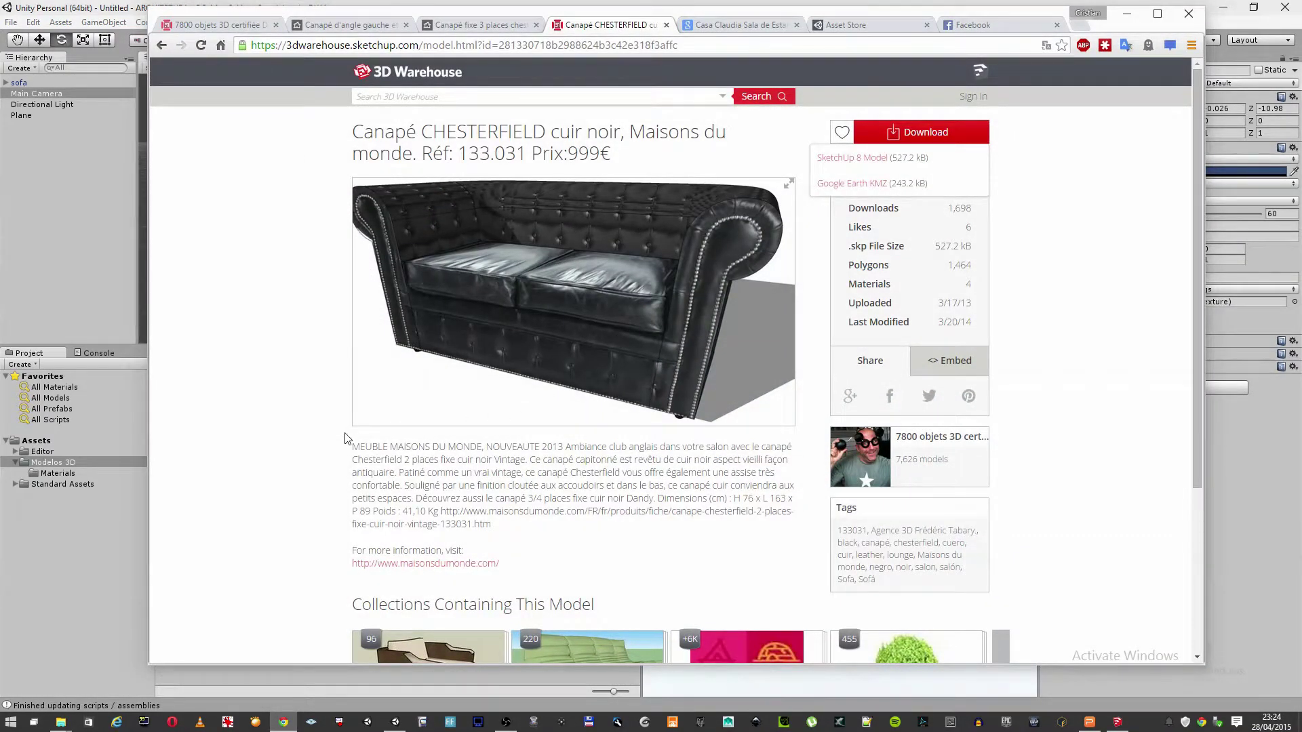
Open the designer's full list of furniture models in 3D Warehouse
{"action": "scroll", "coordinate": [345, 438], "scroll_direction": "down", "scroll_amount": 3}
{"action": "scroll", "coordinate": [344, 438], "scroll_direction": "up", "scroll_amount": 3}
{"action": "left_click", "coordinate": [939, 460]}
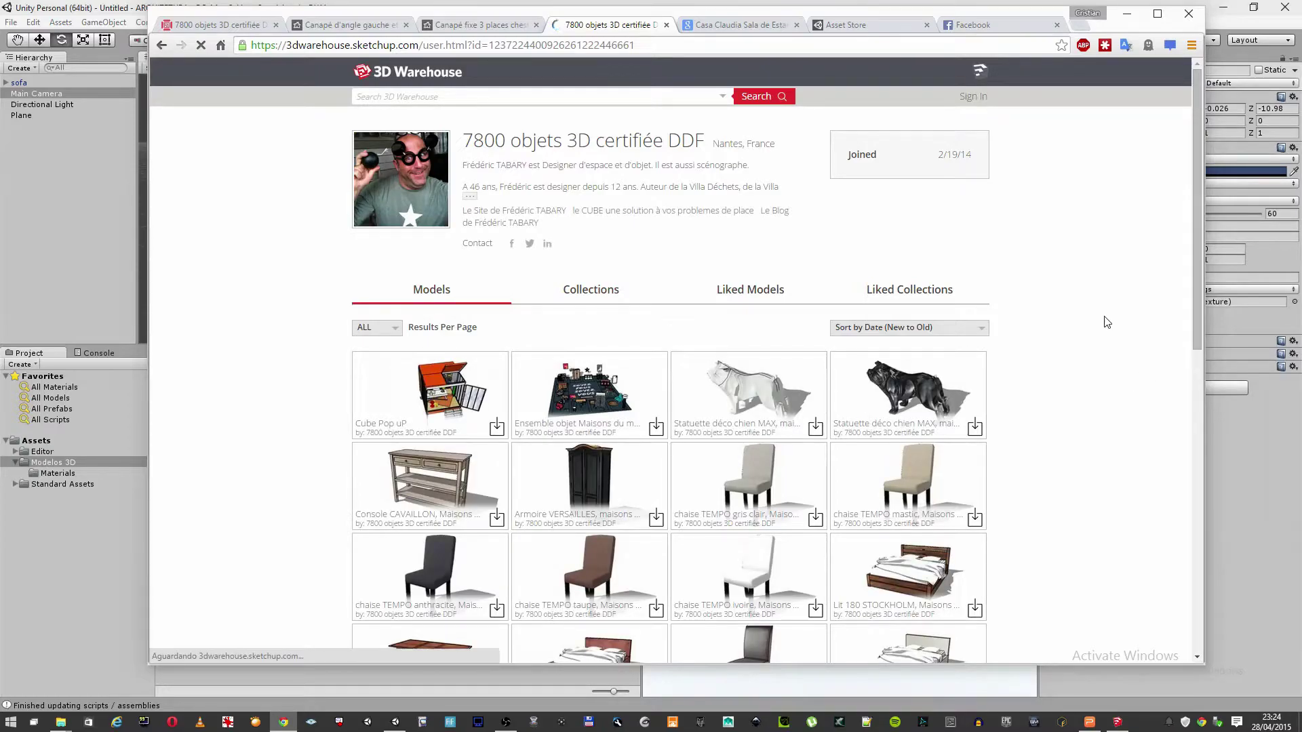
Scroll the Models grid to Banquette BOHEME and download its .skp file
{"action": "scroll", "coordinate": [1106, 322], "scroll_direction": "down", "scroll_amount": 4}
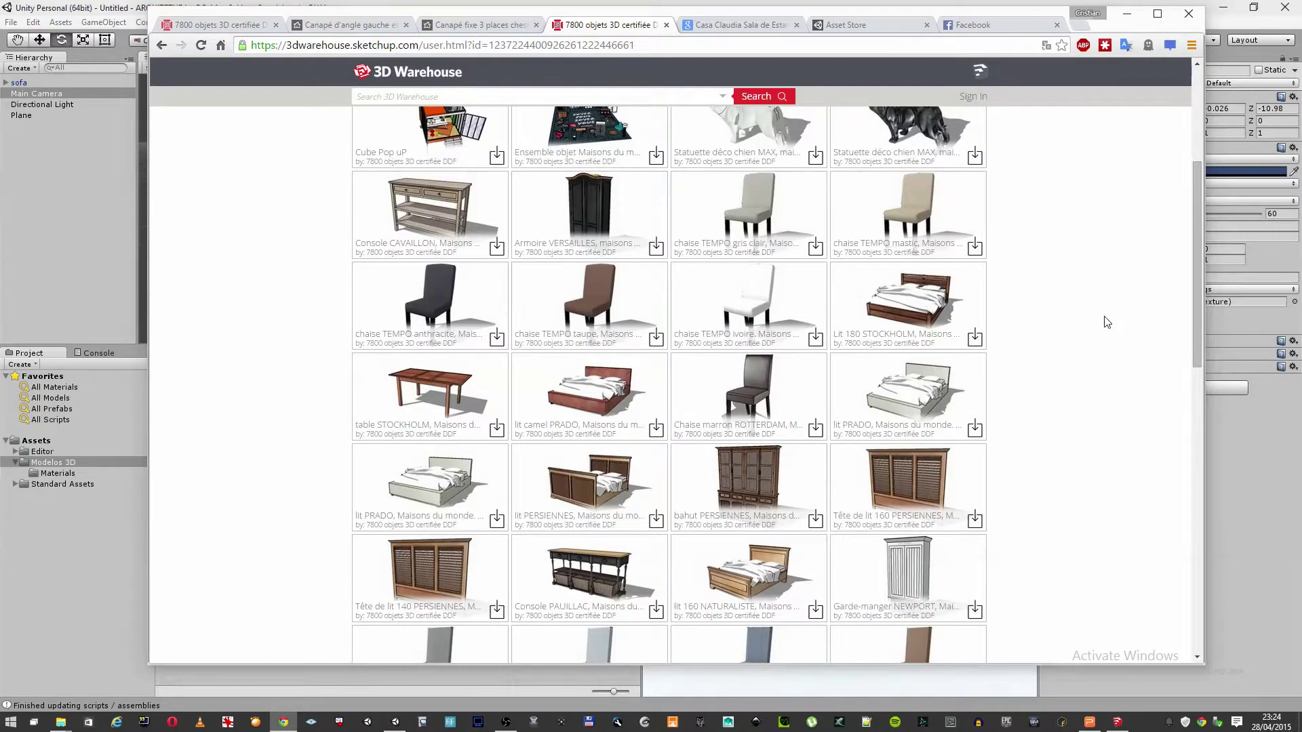
{"action": "scroll", "coordinate": [1106, 322], "scroll_direction": "down", "scroll_amount": 3}
{"action": "scroll", "coordinate": [1106, 323], "scroll_direction": "up", "scroll_amount": 5}
{"action": "scroll", "coordinate": [1106, 322], "scroll_direction": "up", "scroll_amount": 2}
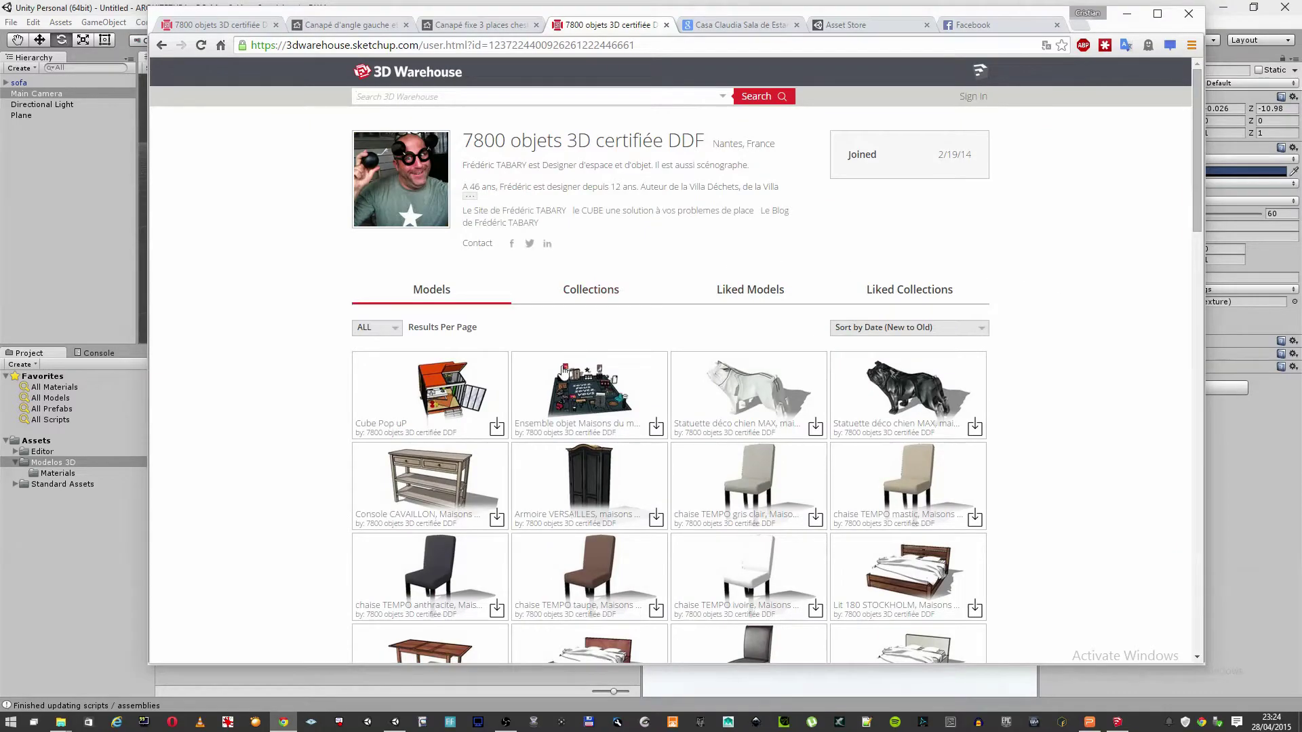
{"action": "scroll", "coordinate": [1101, 450], "scroll_direction": "down", "scroll_amount": 5}
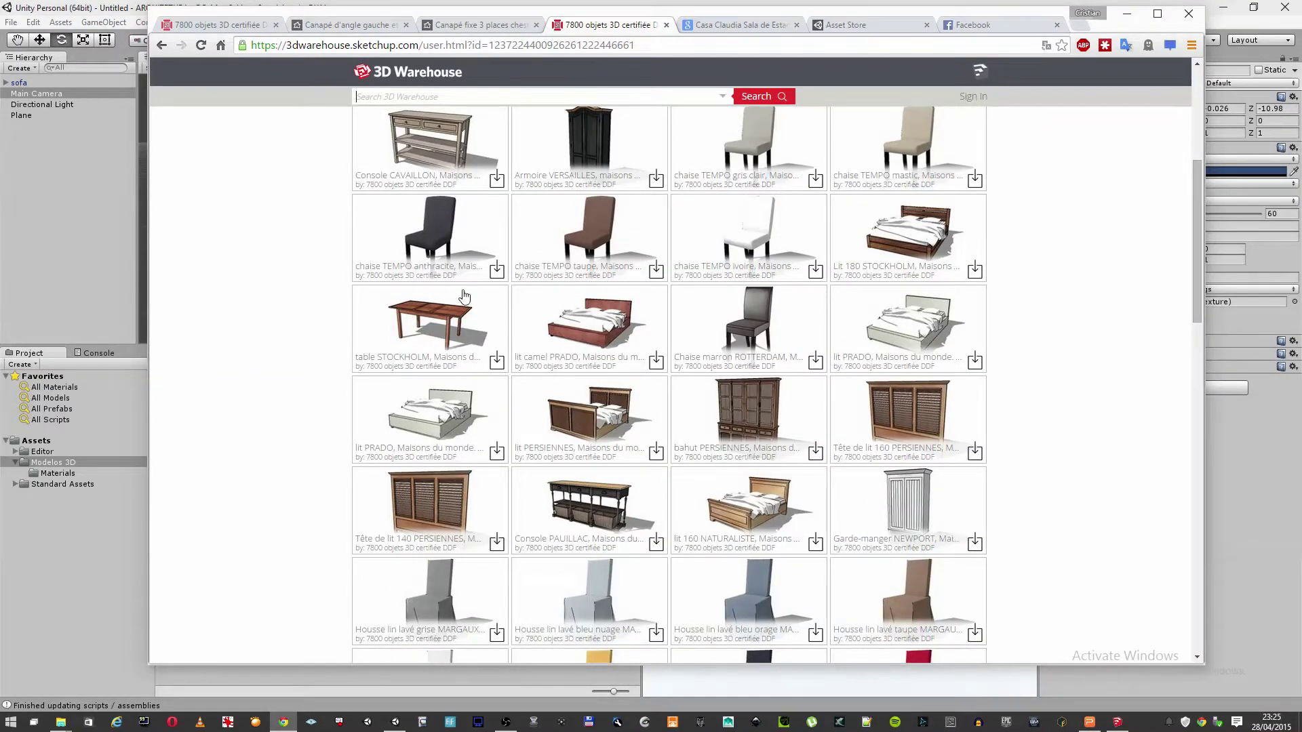
{"action": "scroll", "coordinate": [865, 547], "scroll_direction": "down", "scroll_amount": 3}
{"action": "scroll", "coordinate": [866, 547], "scroll_direction": "down", "scroll_amount": 1}
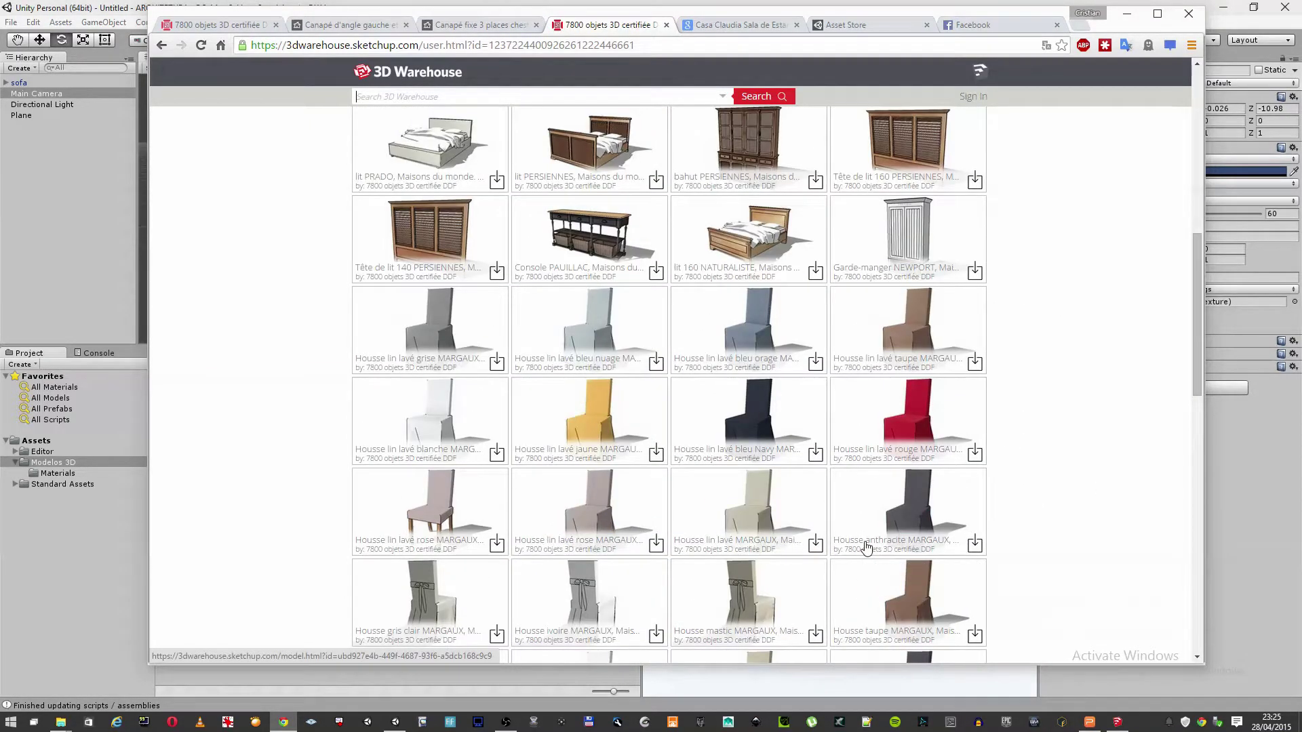
{"action": "scroll", "coordinate": [866, 547], "scroll_direction": "down", "scroll_amount": 4}
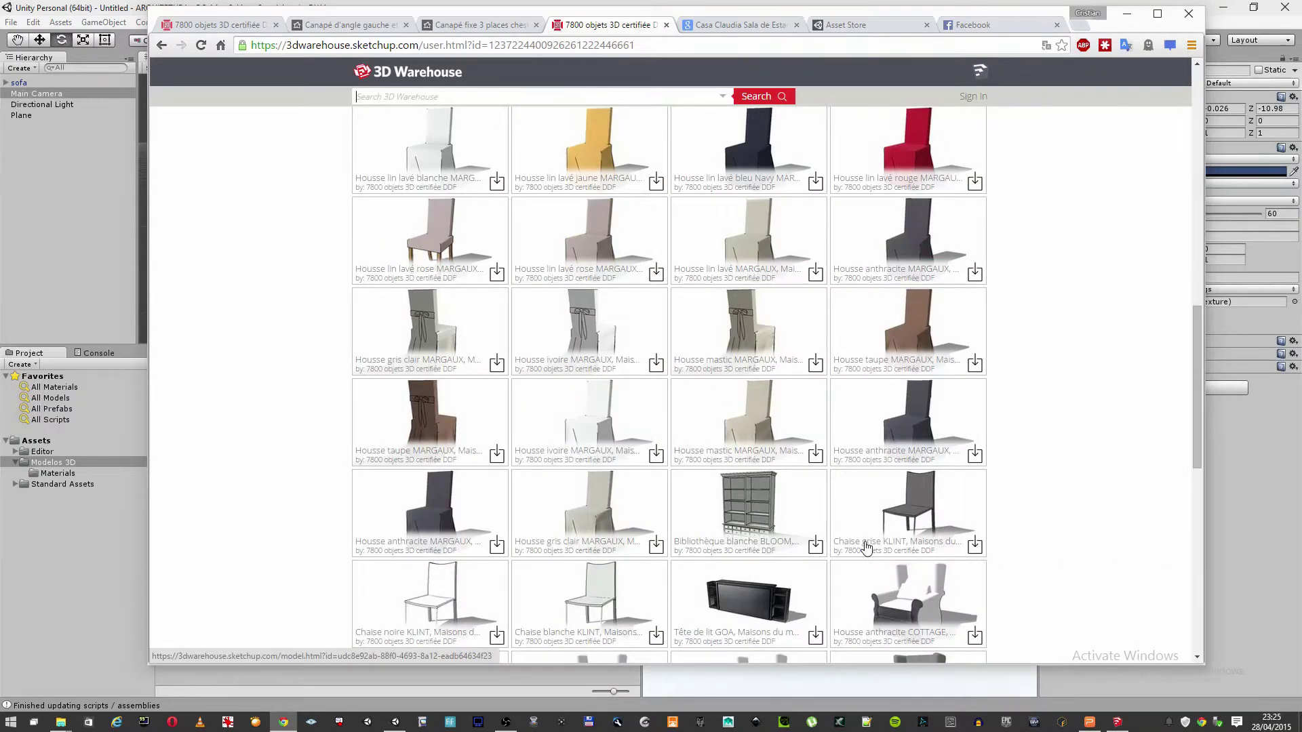
{"action": "scroll", "coordinate": [865, 546], "scroll_direction": "down", "scroll_amount": 6}
{"action": "scroll", "coordinate": [488, 432], "scroll_direction": "down", "scroll_amount": 1}
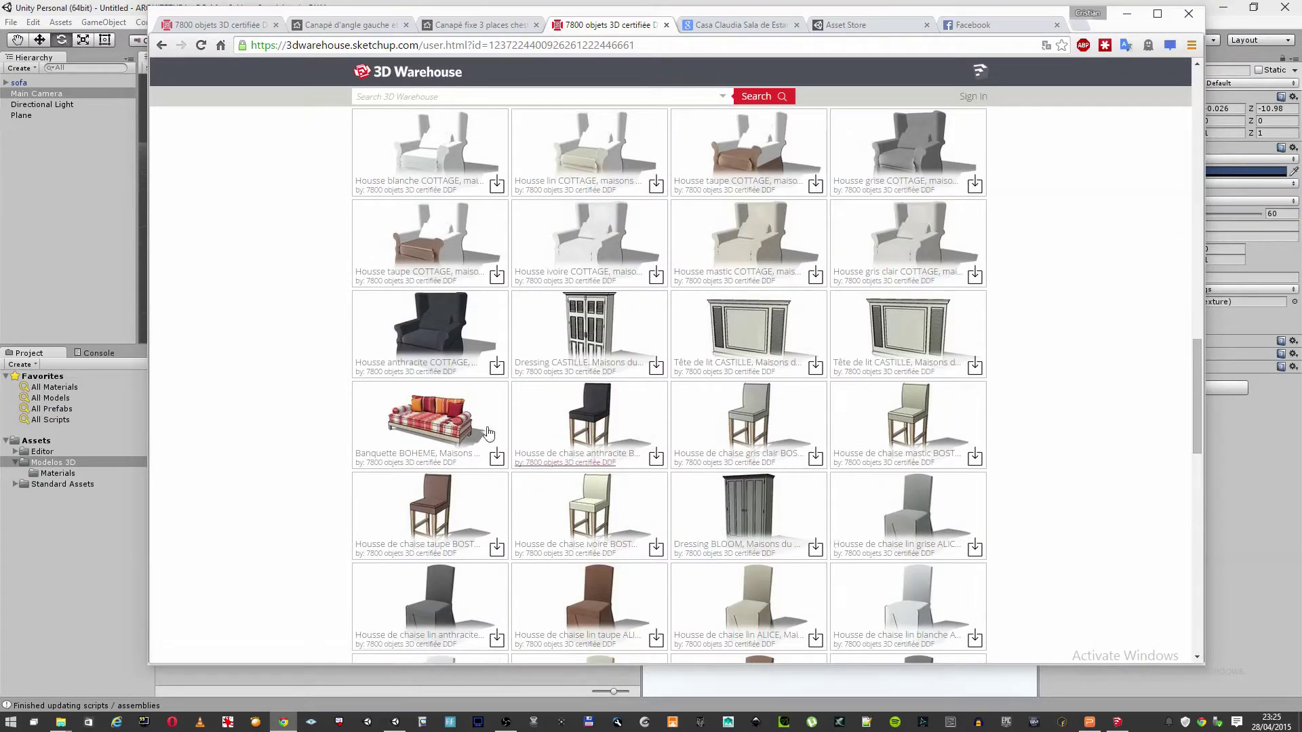
{"action": "left_click", "coordinate": [500, 458]}
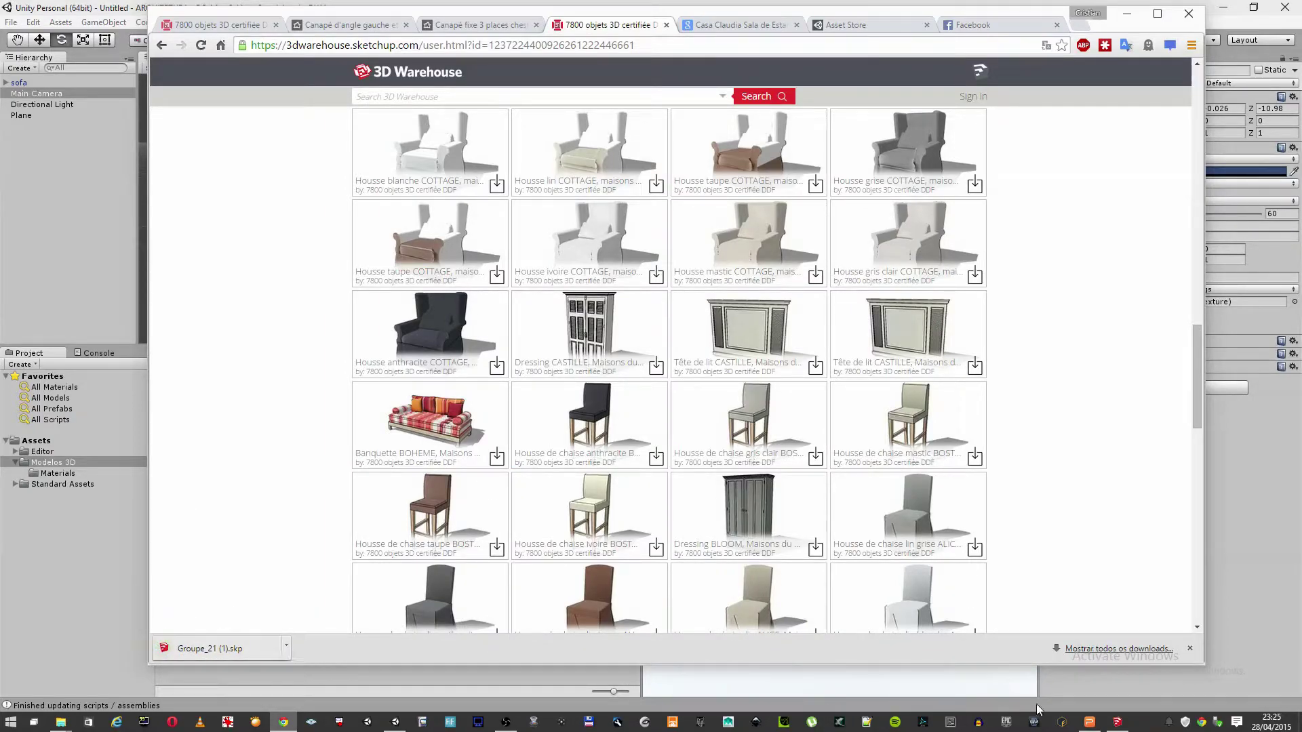
{"action": "right_click", "coordinate": [1117, 721]}
Close the leather sofa model without saving and open the downloaded striped sofa
{"action": "left_click", "coordinate": [1116, 693]}
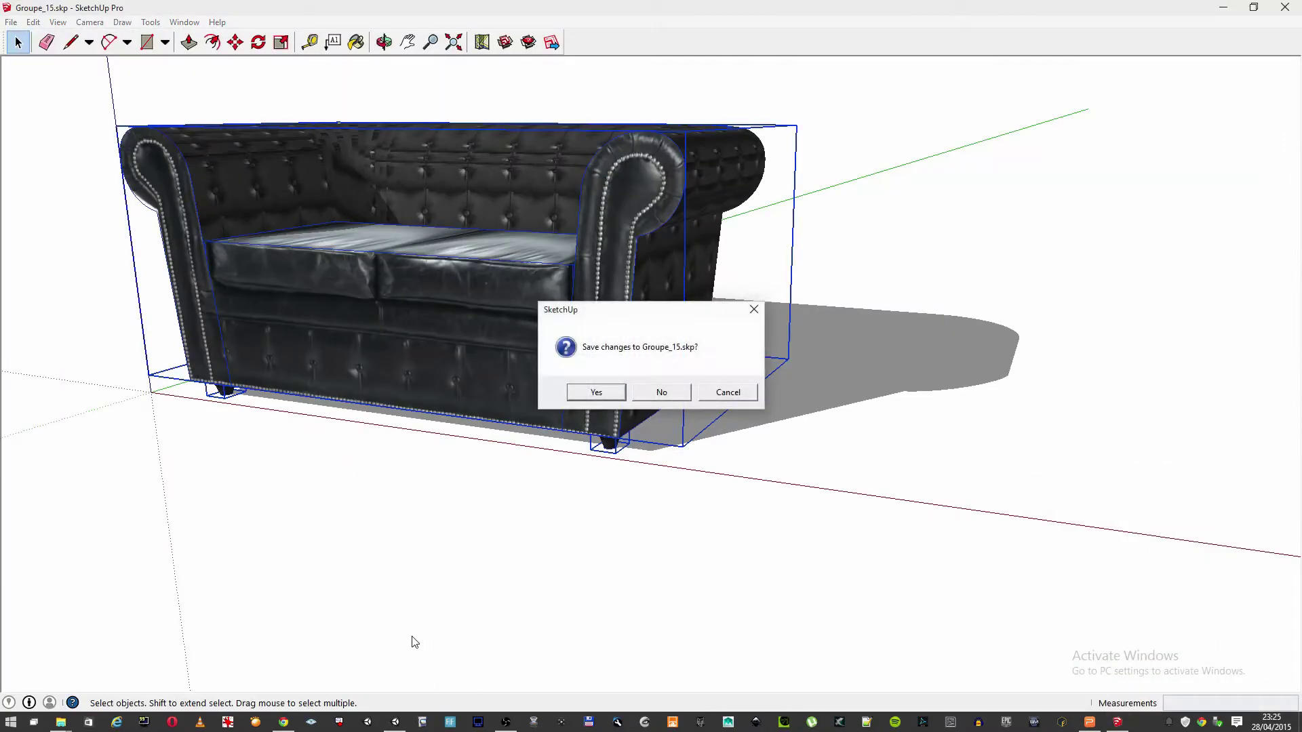
{"action": "left_click", "coordinate": [684, 399]}
{"action": "left_click", "coordinate": [219, 644]}
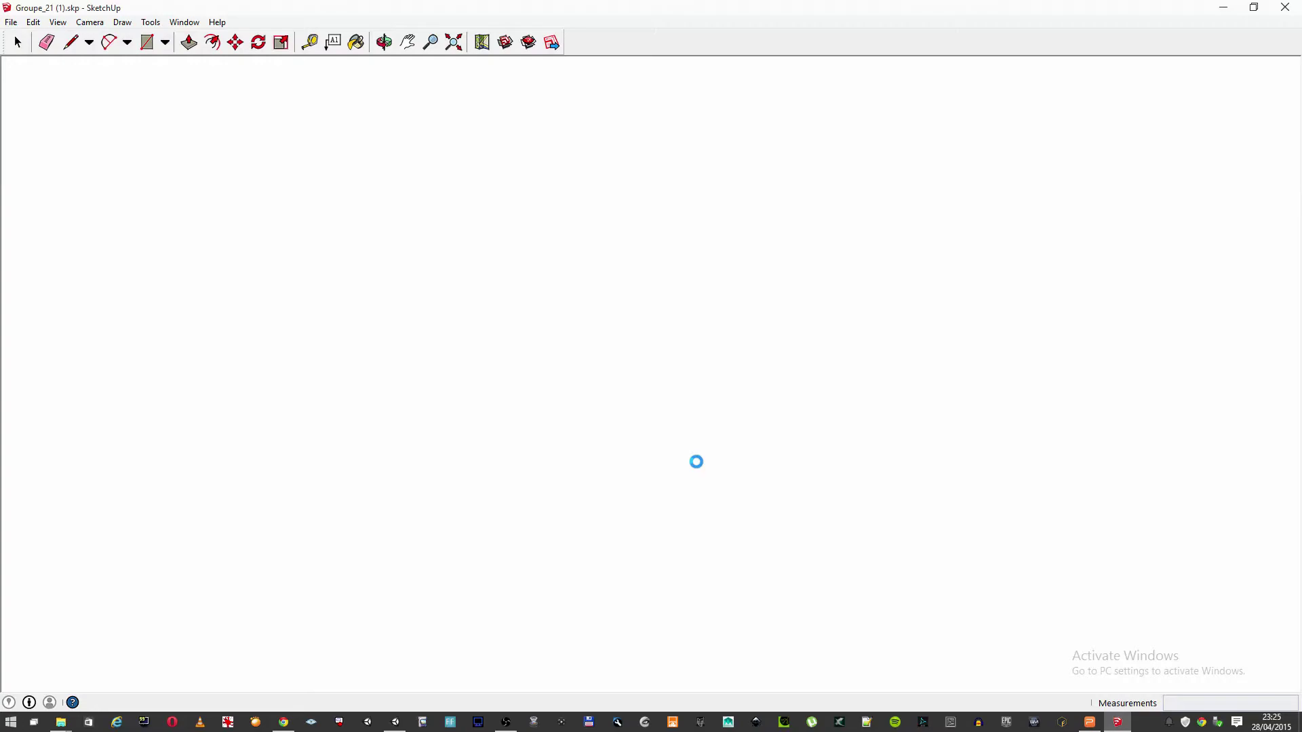
Orbit around the striped sofa and box-select all of its parts
{"action": "left_click", "coordinate": [383, 42]}
{"action": "left_click_drag", "start_coordinate": [779, 305], "coordinate": [918, 339]}
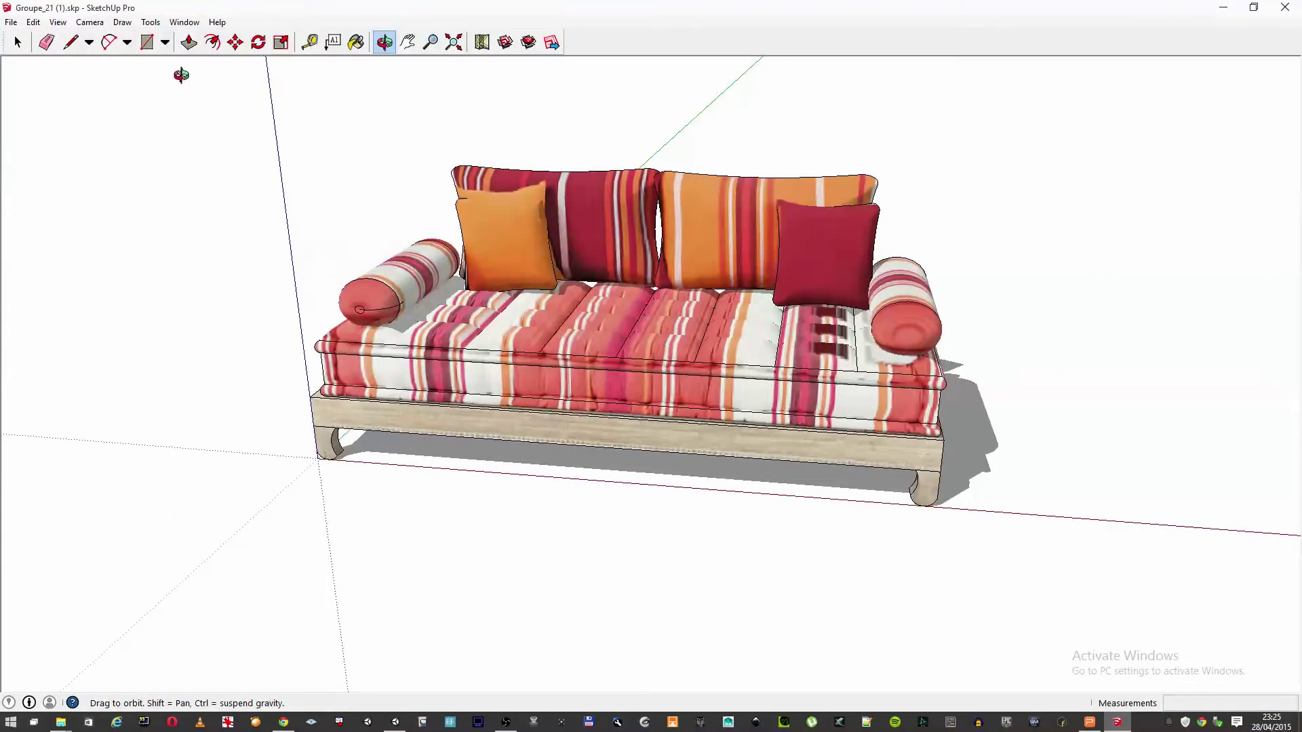
{"action": "left_click", "coordinate": [18, 42]}
{"action": "left_click_drag", "start_coordinate": [139, 110], "coordinate": [1056, 548]}
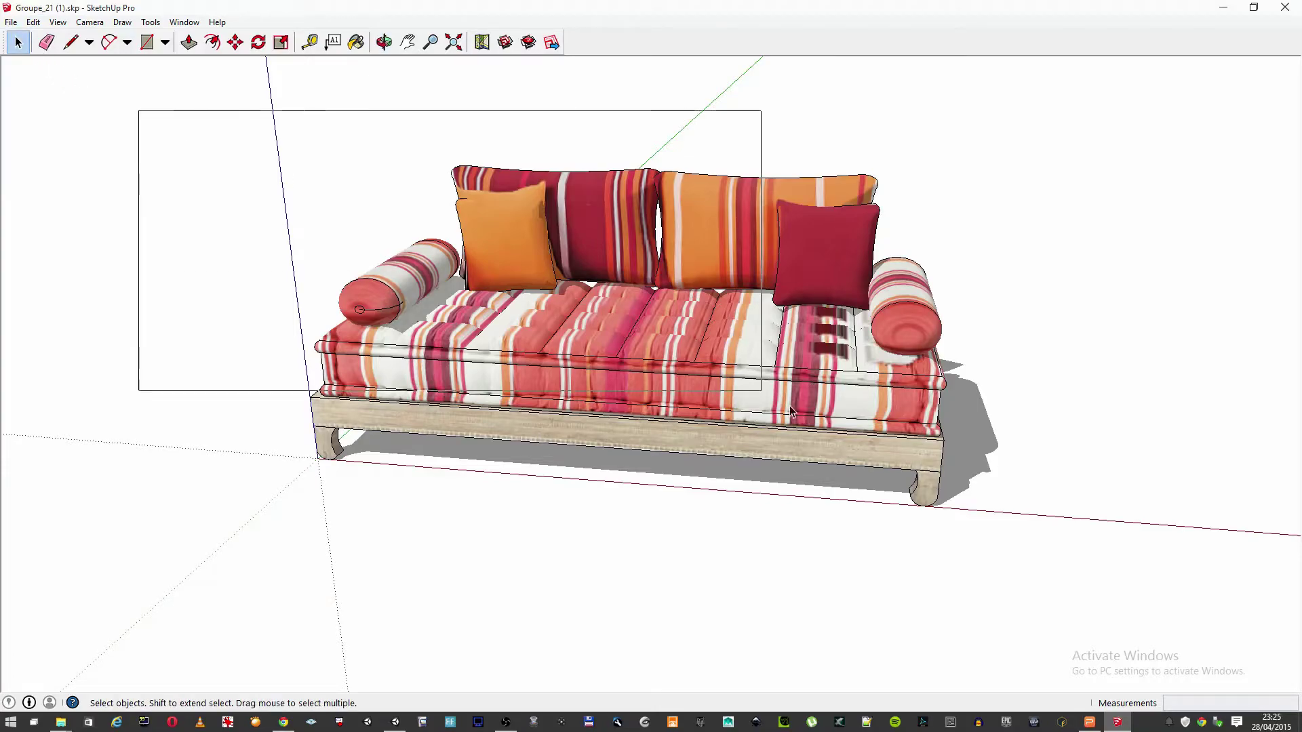
Export the selection as a 3D model named sofa02 into the SOFA folder
{"action": "left_click", "coordinate": [4, 23]}
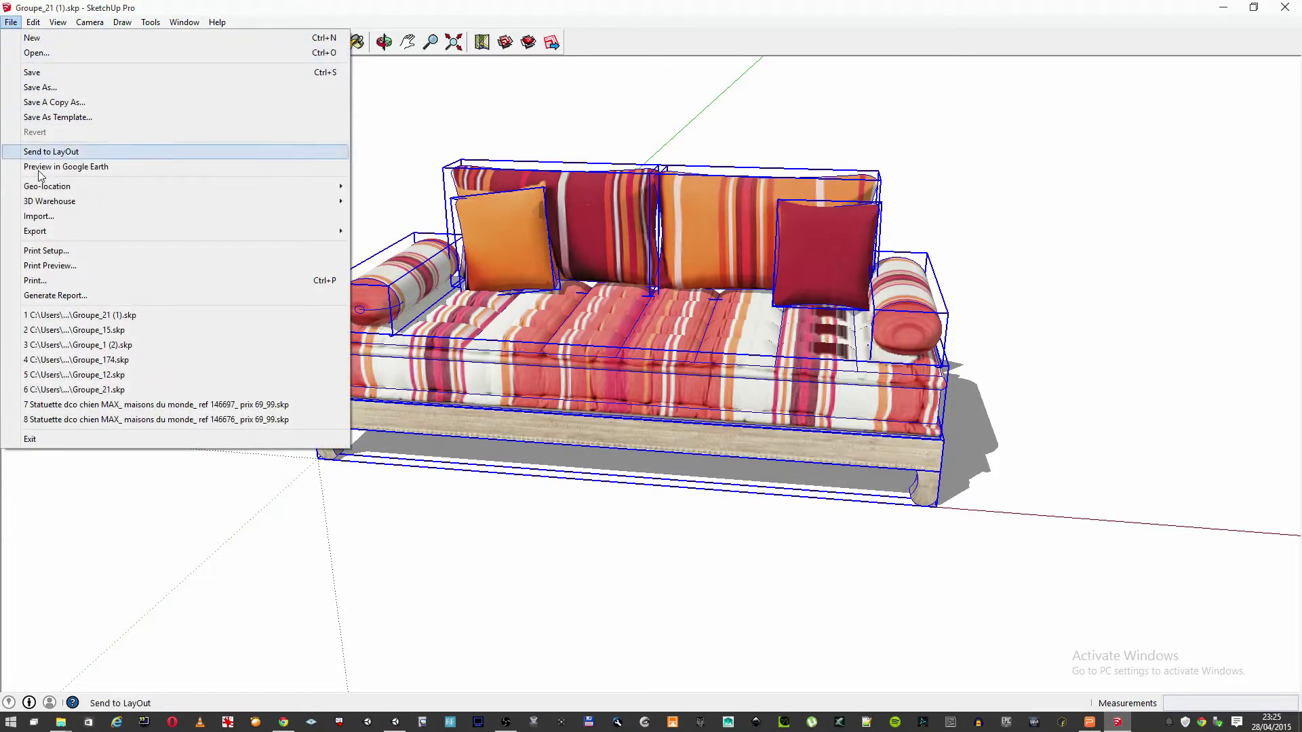
{"action": "mouse_move", "coordinate": [126, 231]}
{"action": "left_click", "coordinate": [390, 231]}
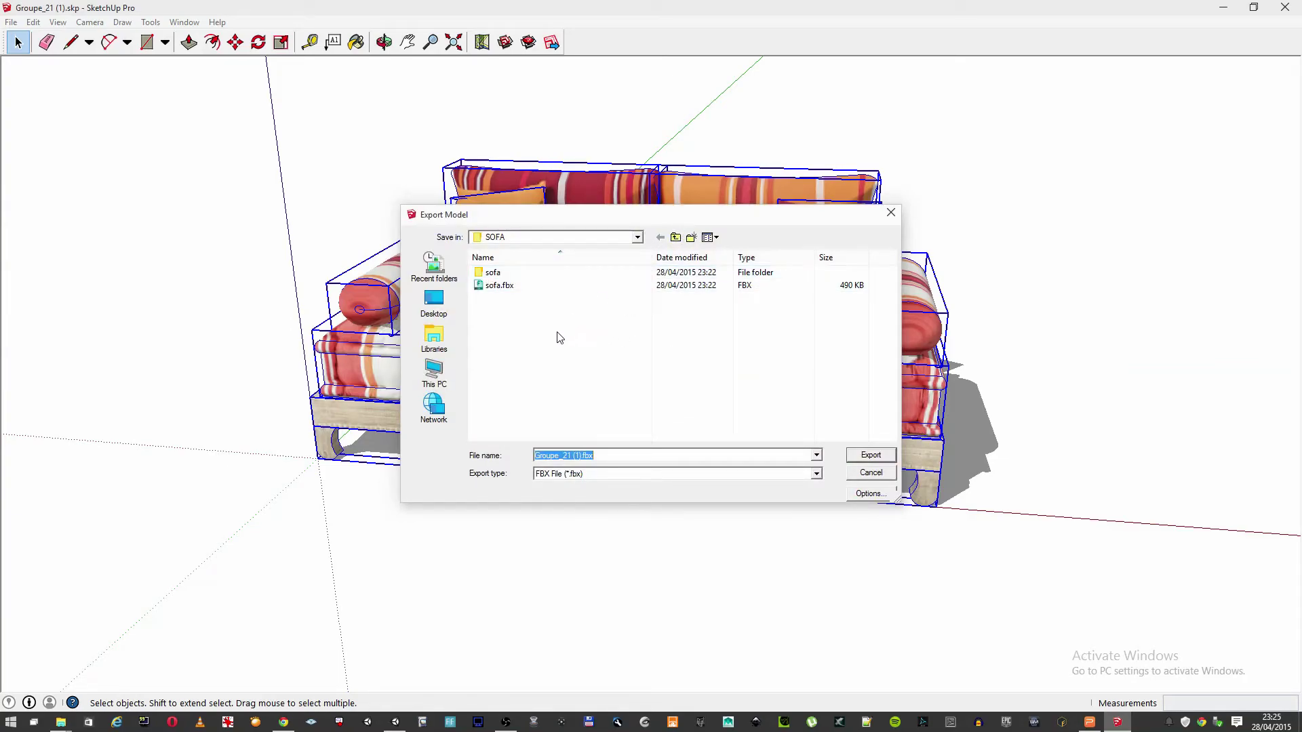
{"action": "type", "text": "sofa"}
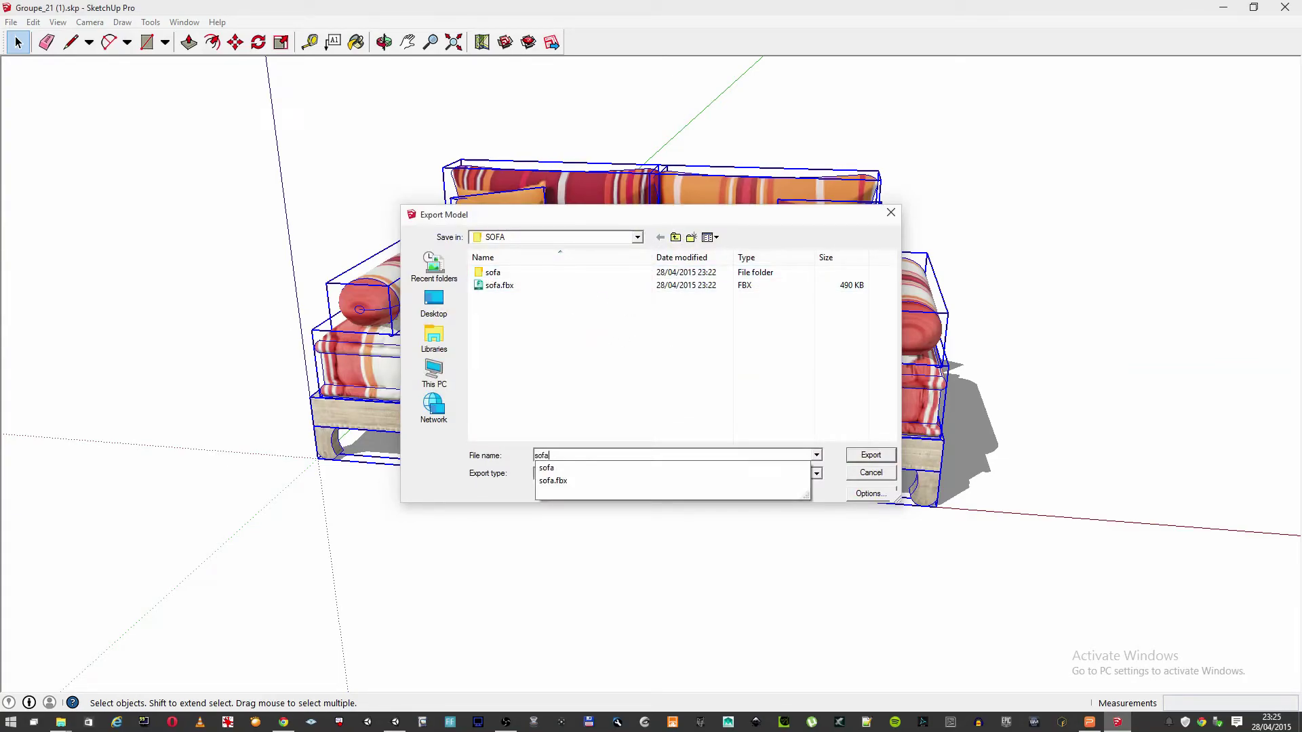
{"action": "type", "text": "02"}
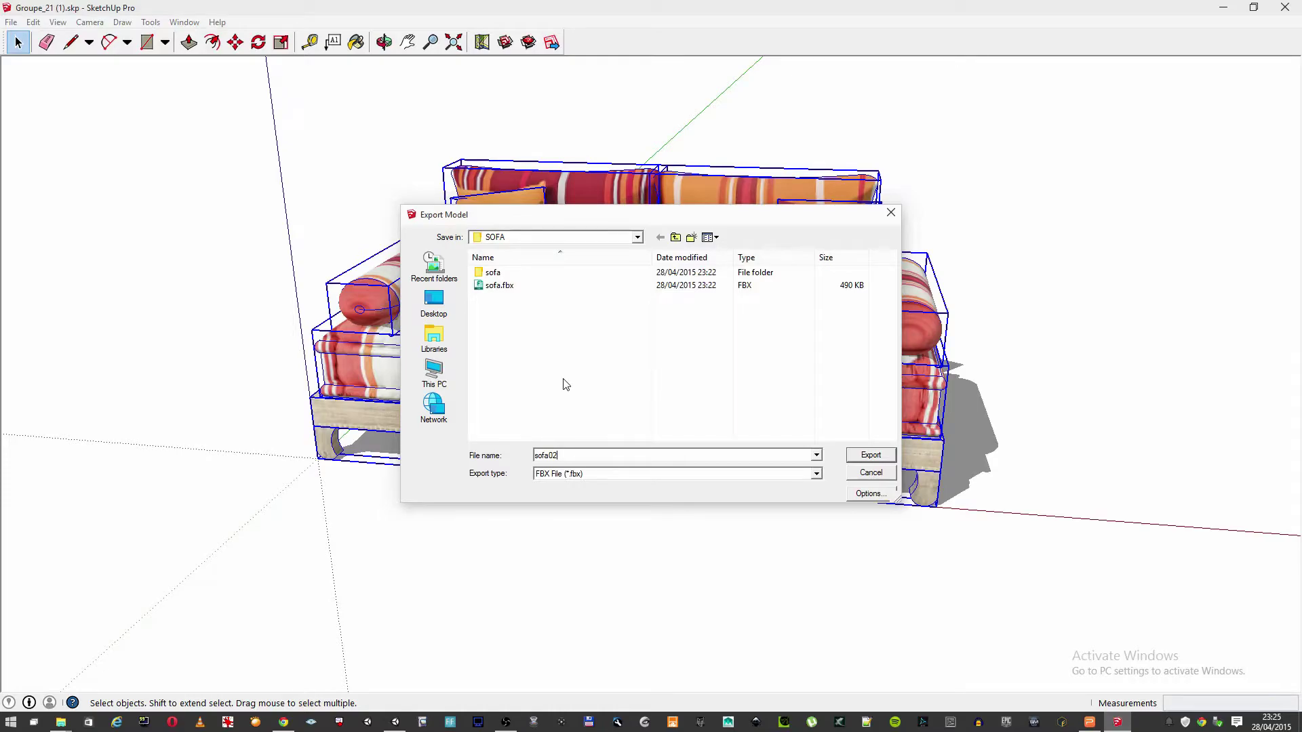
{"action": "key", "text": "Return"}
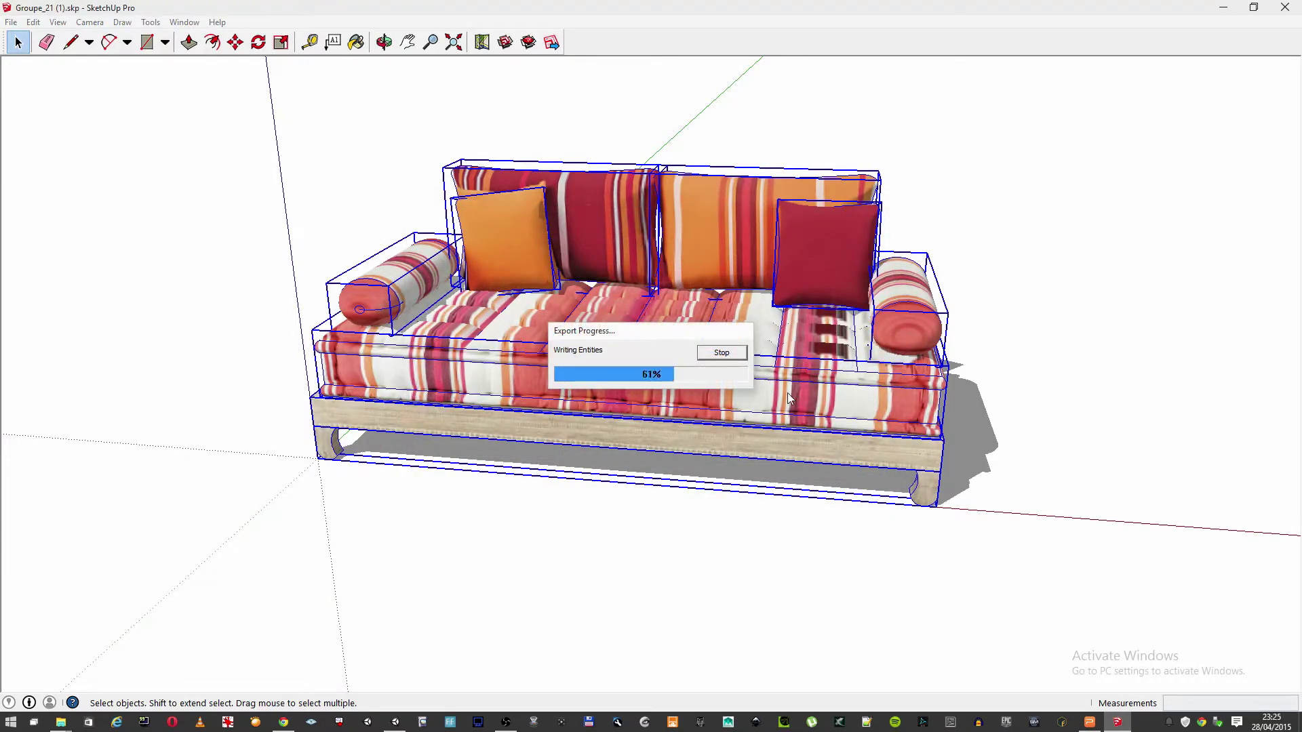
{"action": "left_click", "coordinate": [733, 459]}
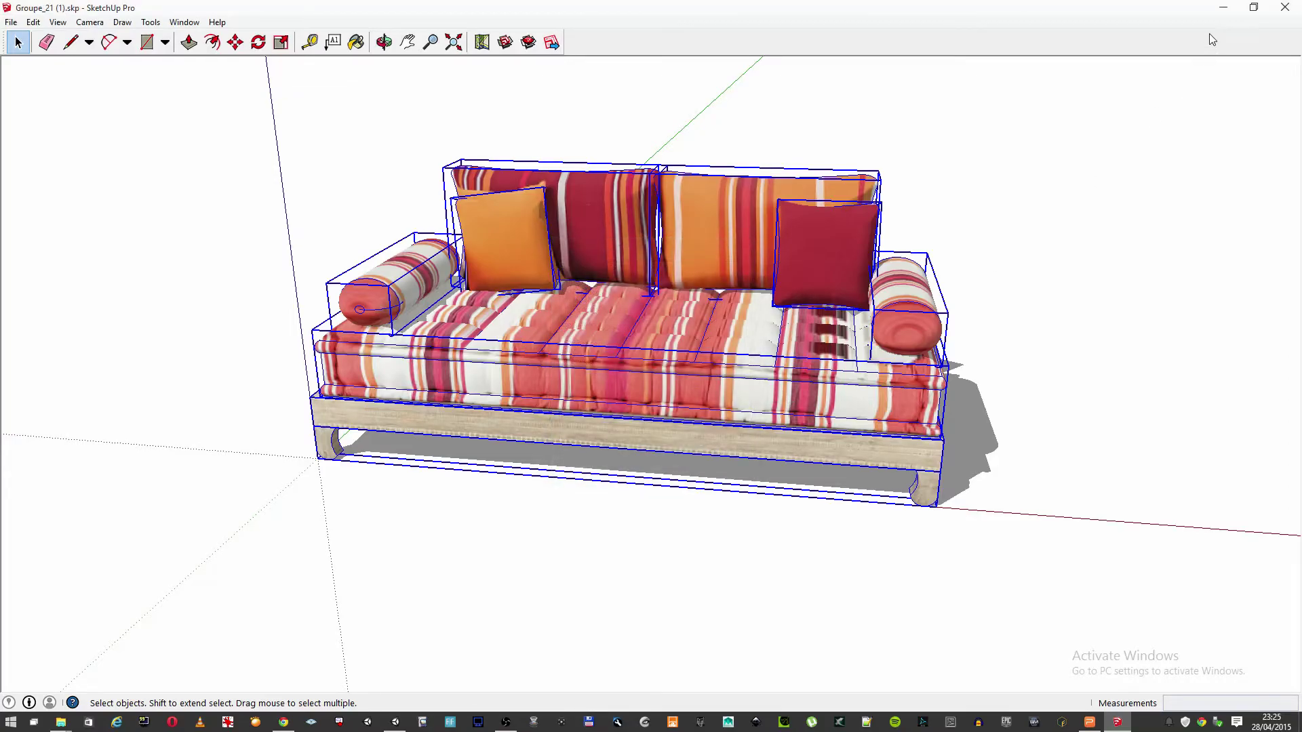
Open the sofa02 export subfolder inside the SOFA folder in File Explorer
{"action": "left_click", "coordinate": [1222, 7]}
{"action": "left_click", "coordinate": [1126, 13]}
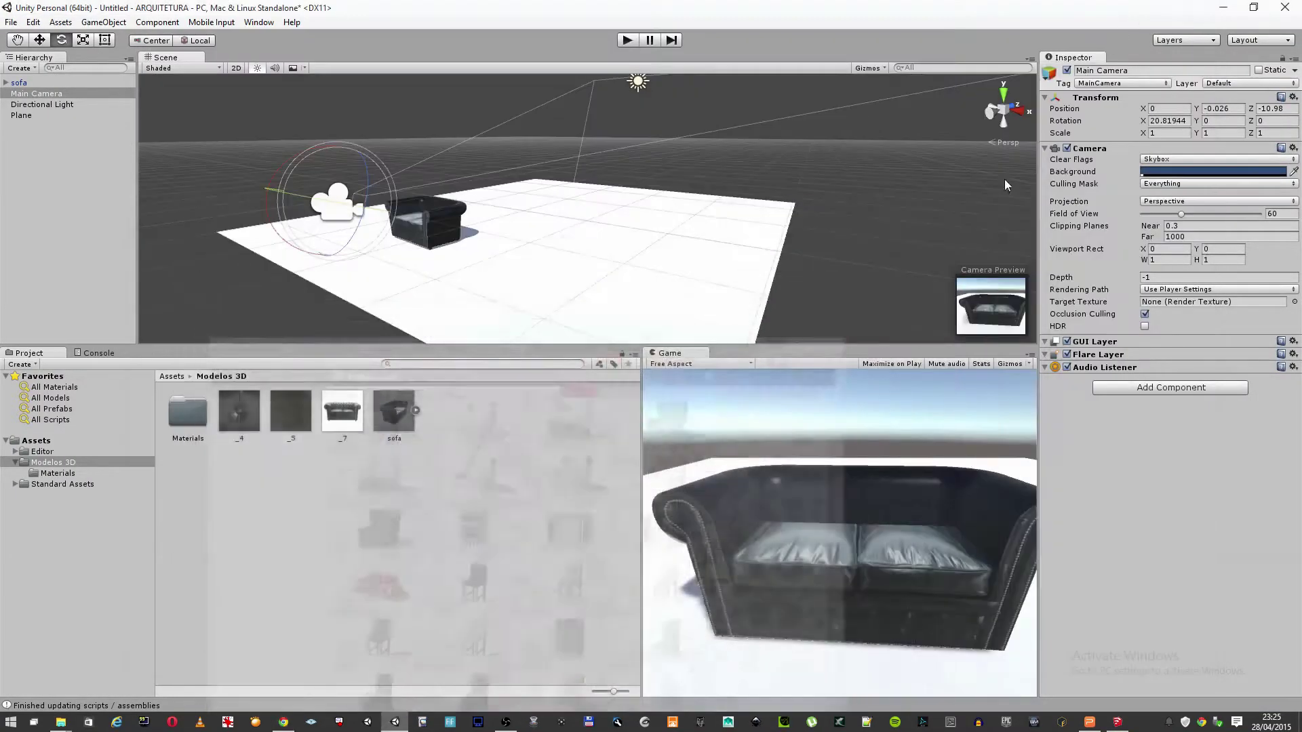
{"action": "mouse_move", "coordinate": [60, 722]}
{"action": "left_click", "coordinate": [292, 648]}
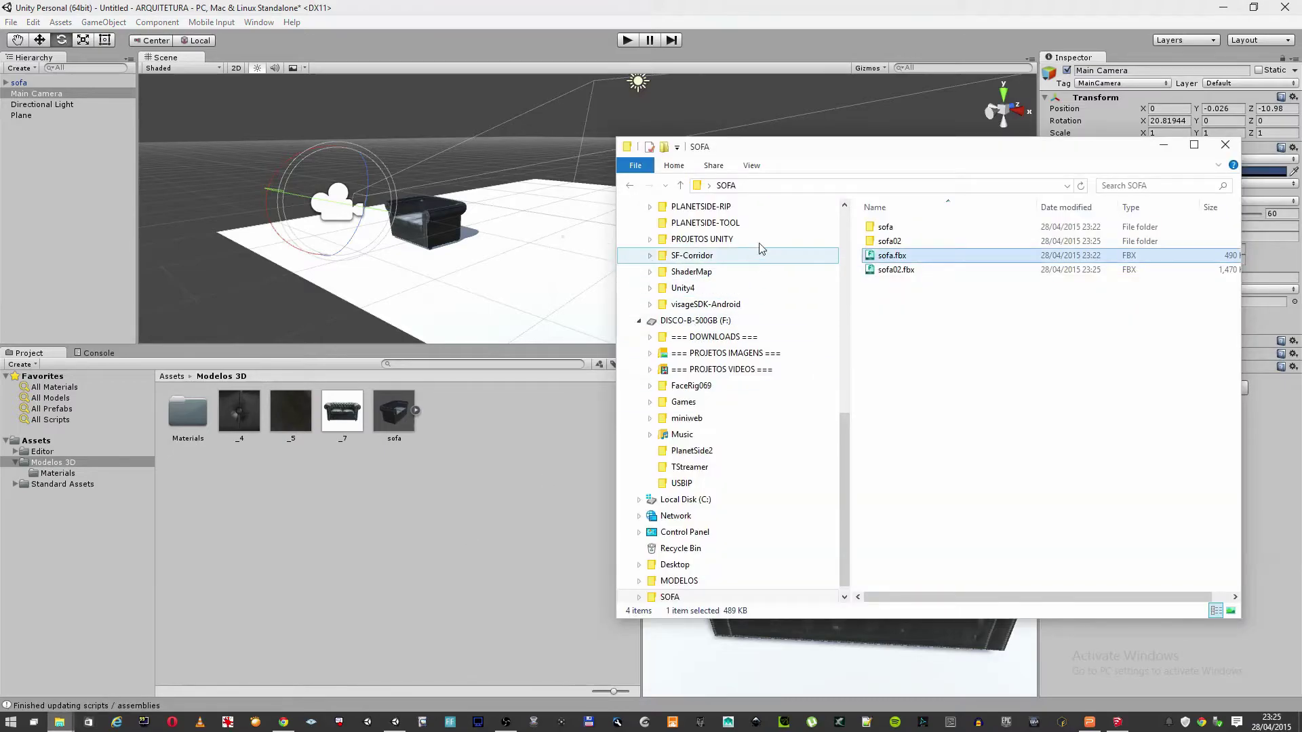
{"action": "double_click", "coordinate": [892, 242]}
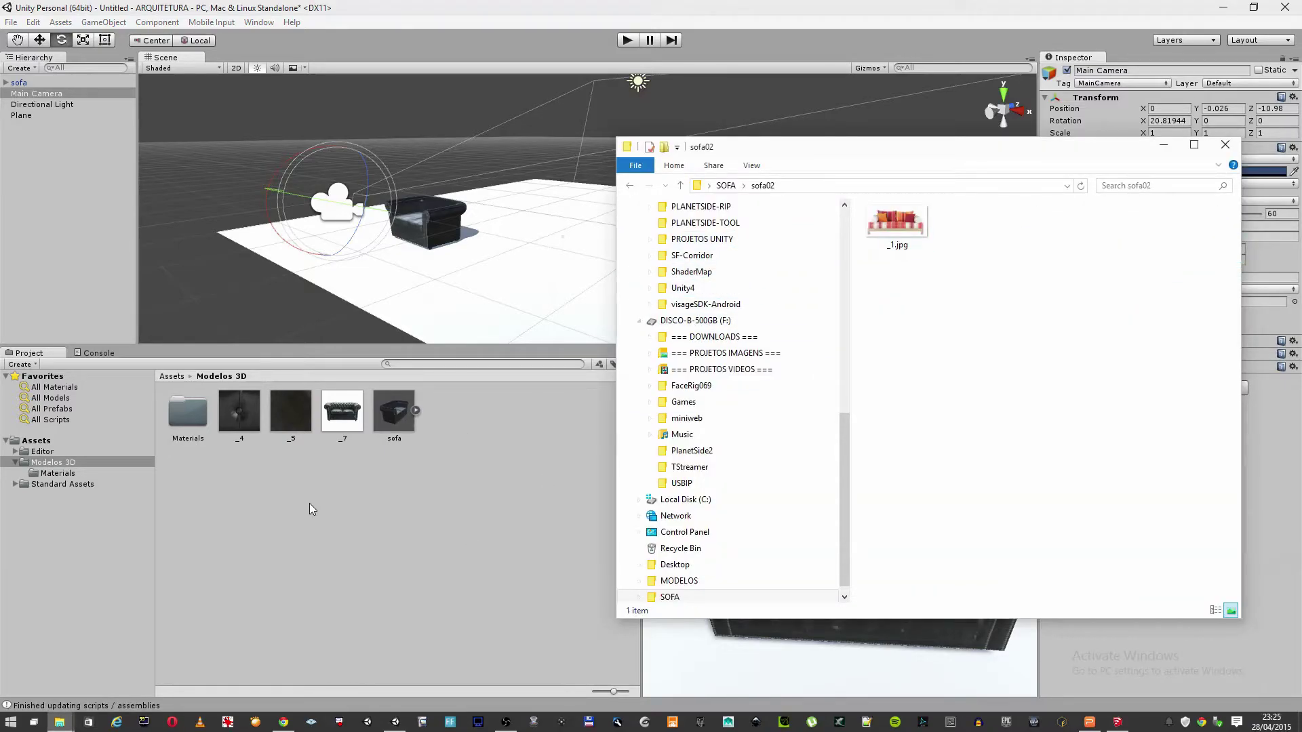
Select the Modelos 3D folder and click through the leather sofa's model and textures
{"action": "left_click", "coordinate": [241, 490]}
{"action": "left_click", "coordinate": [78, 460]}
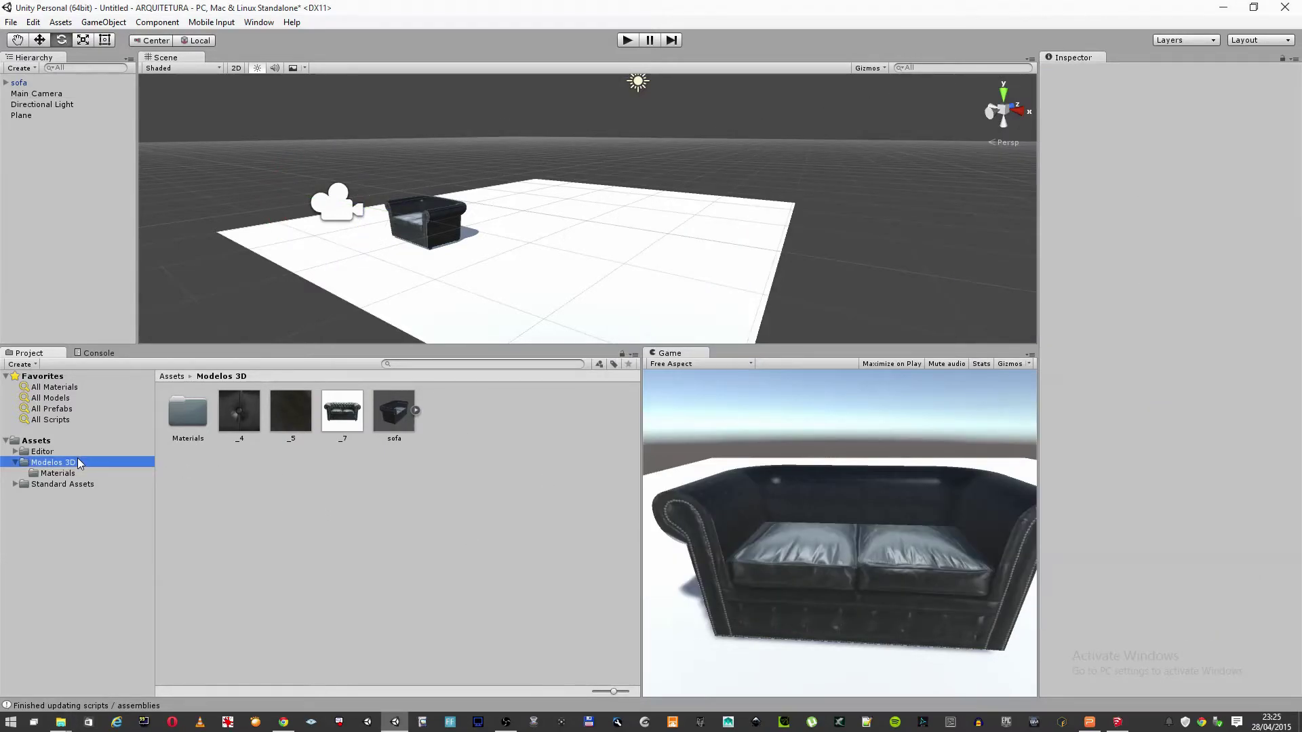
{"action": "left_click", "coordinate": [225, 378]}
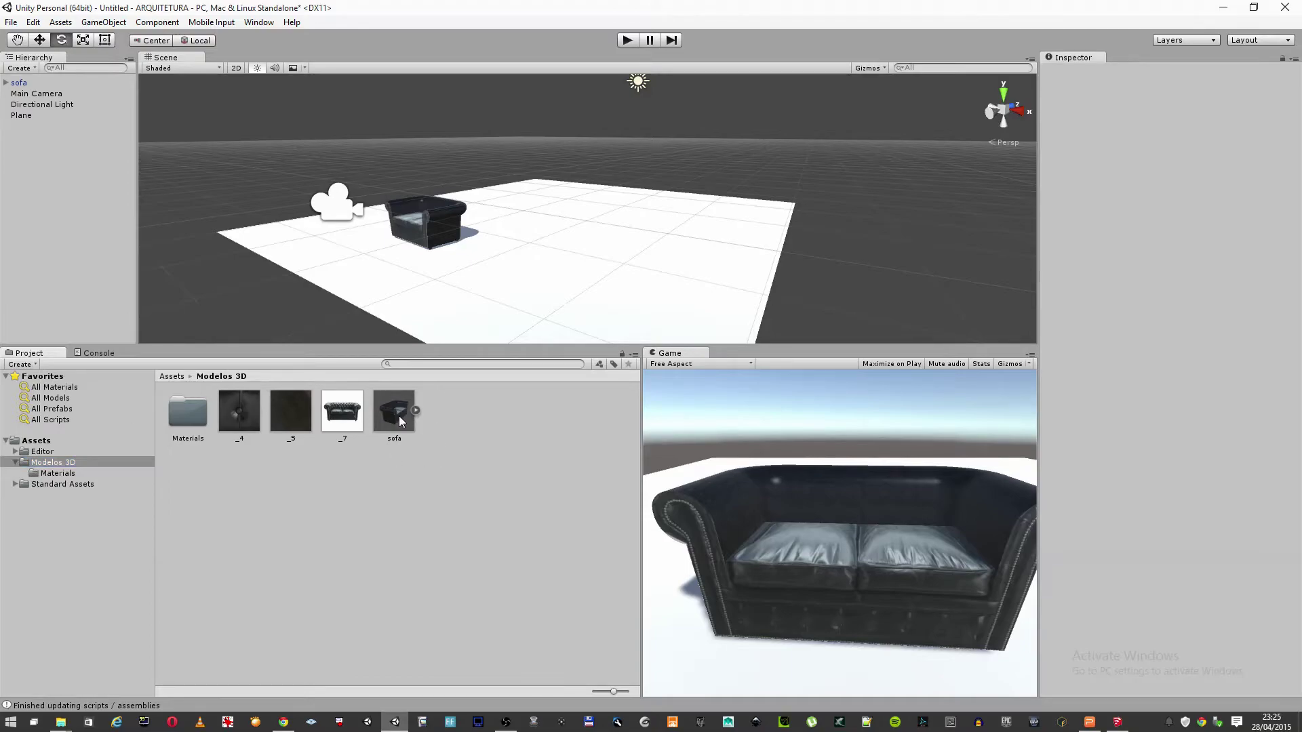
{"action": "left_click", "coordinate": [398, 416]}
{"action": "left_click", "coordinate": [243, 404]}
{"action": "left_click", "coordinate": [250, 466]}
Create a new folder named Sofa001 inside Modelos 3D
{"action": "right_click", "coordinate": [265, 510]}
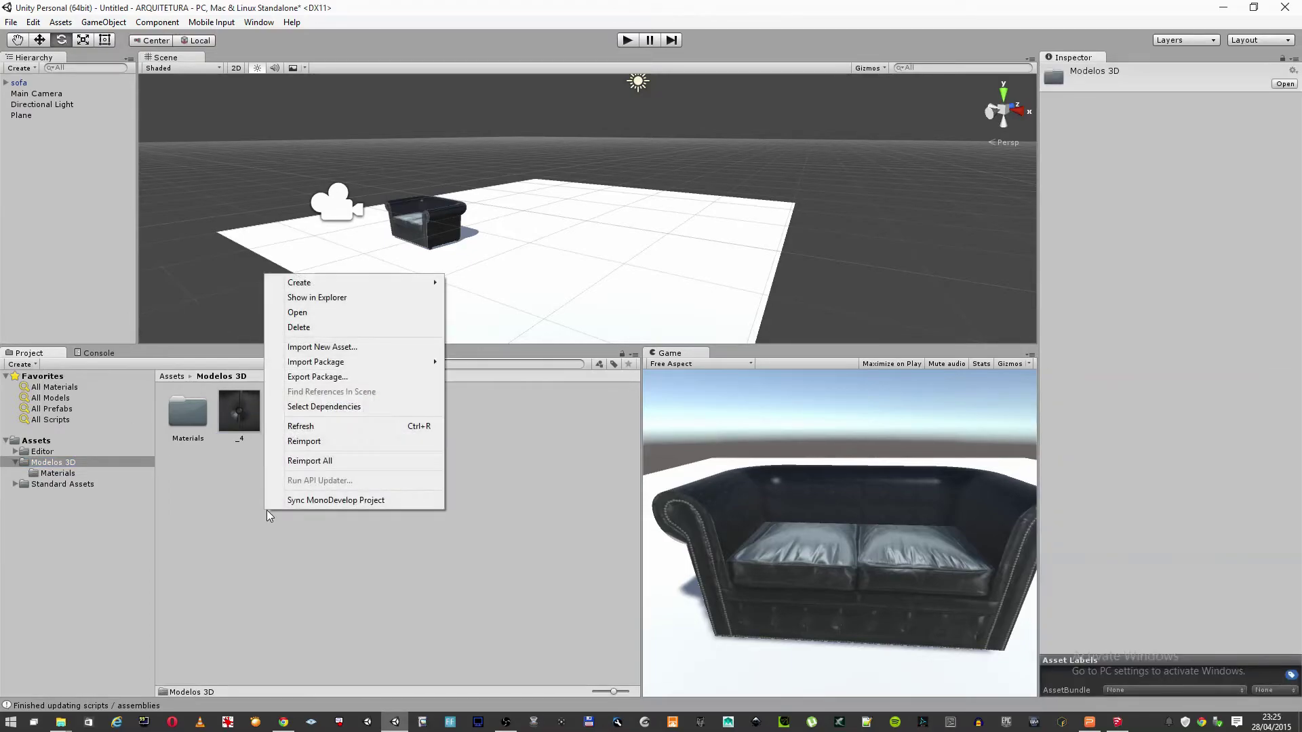
{"action": "mouse_move", "coordinate": [406, 282]}
{"action": "left_click", "coordinate": [468, 283]}
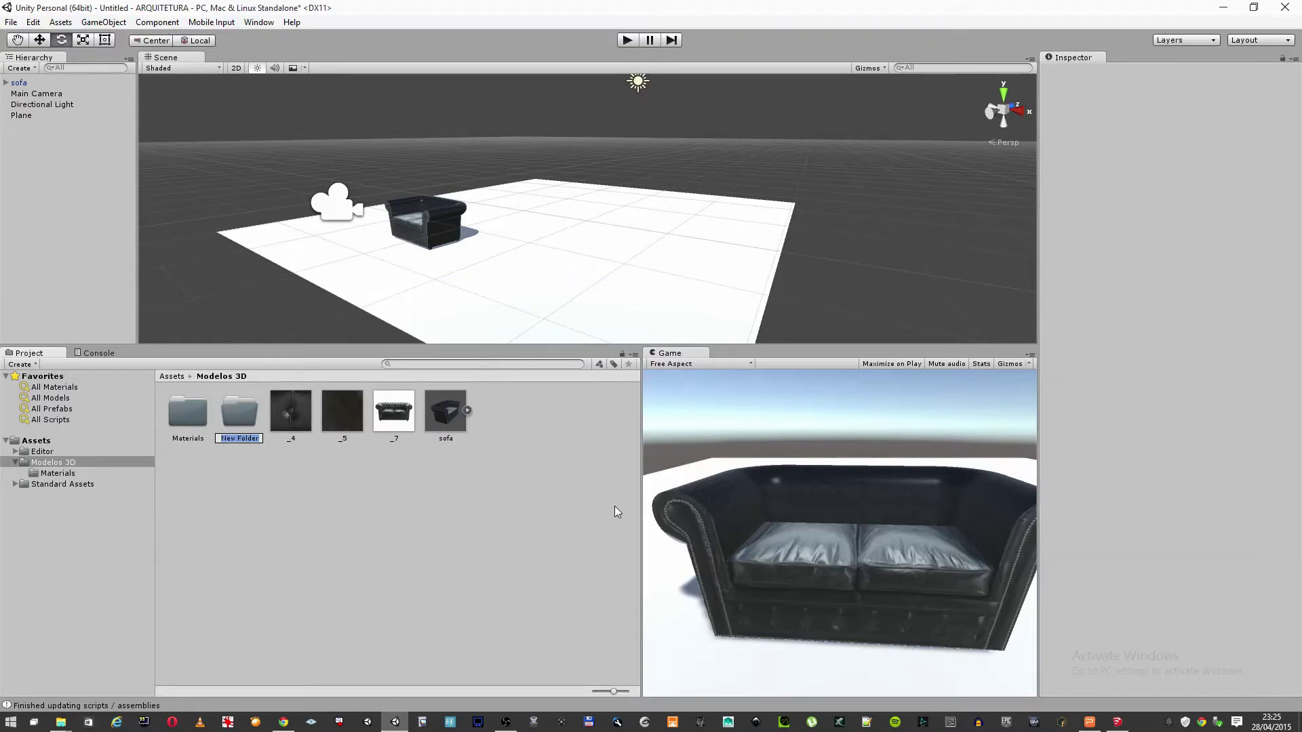
{"action": "type", "text": "Sofa001"}
{"action": "key", "text": "Return"}
Move the _4, _5 and _7 sofa textures into Sofa001
{"action": "left_click", "coordinate": [454, 414]}
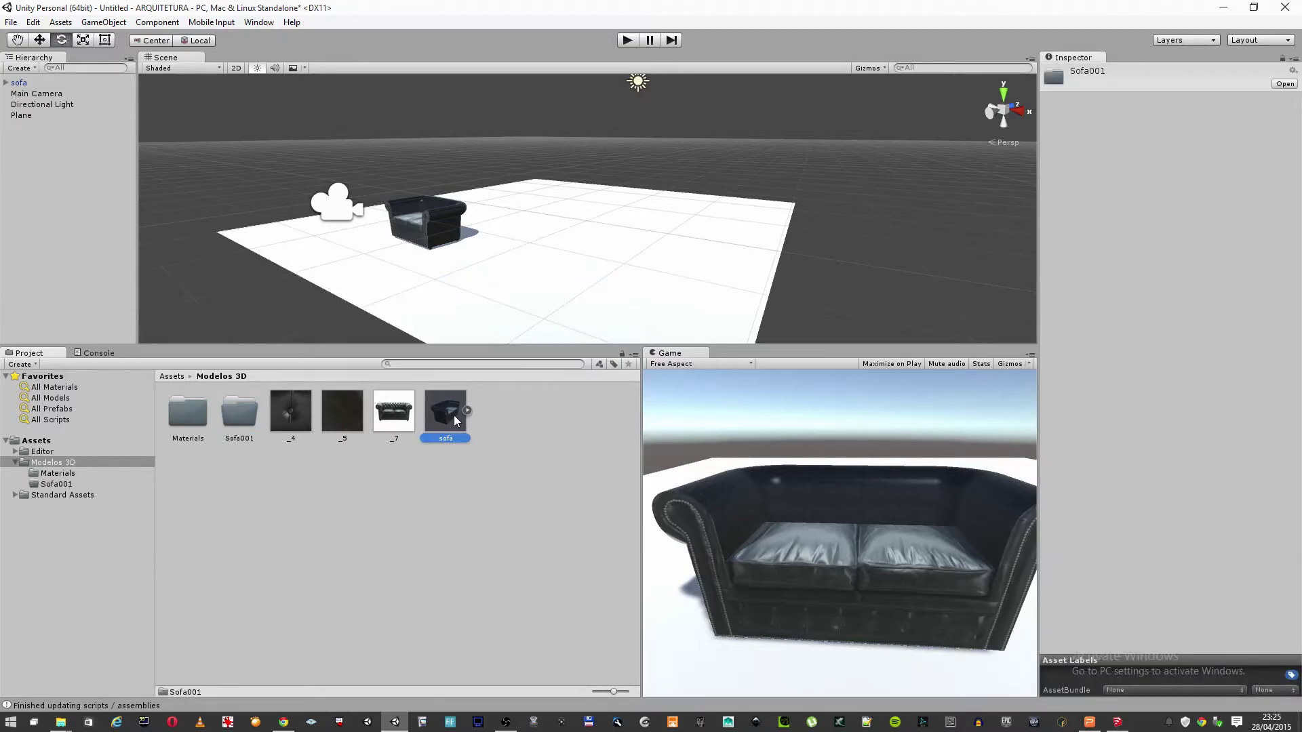
{"action": "left_click", "coordinate": [283, 401]}
{"action": "key", "text": "shift+Right"}
{"action": "key", "text": "shift+Right"}
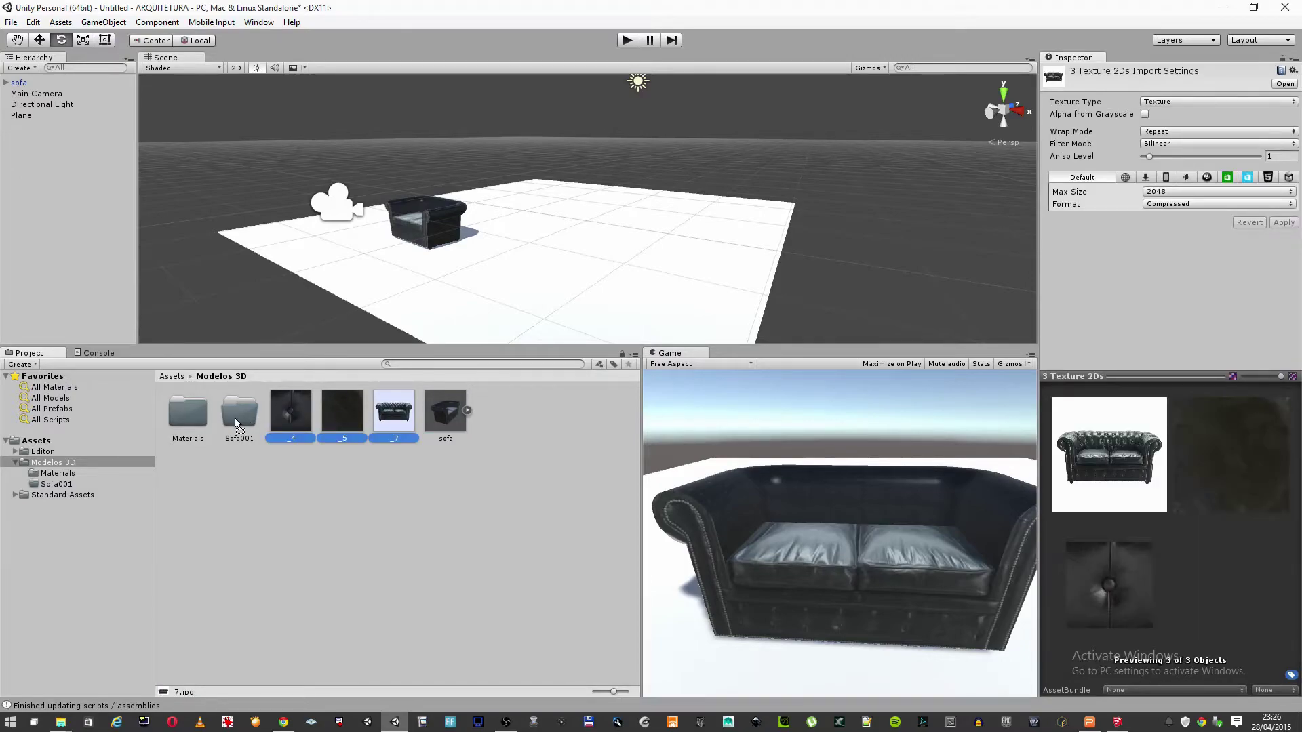
{"action": "left_click_drag", "start_coordinate": [235, 418], "coordinate": [256, 413]}
{"action": "left_click", "coordinate": [246, 424]}
{"action": "left_click", "coordinate": [282, 425]}
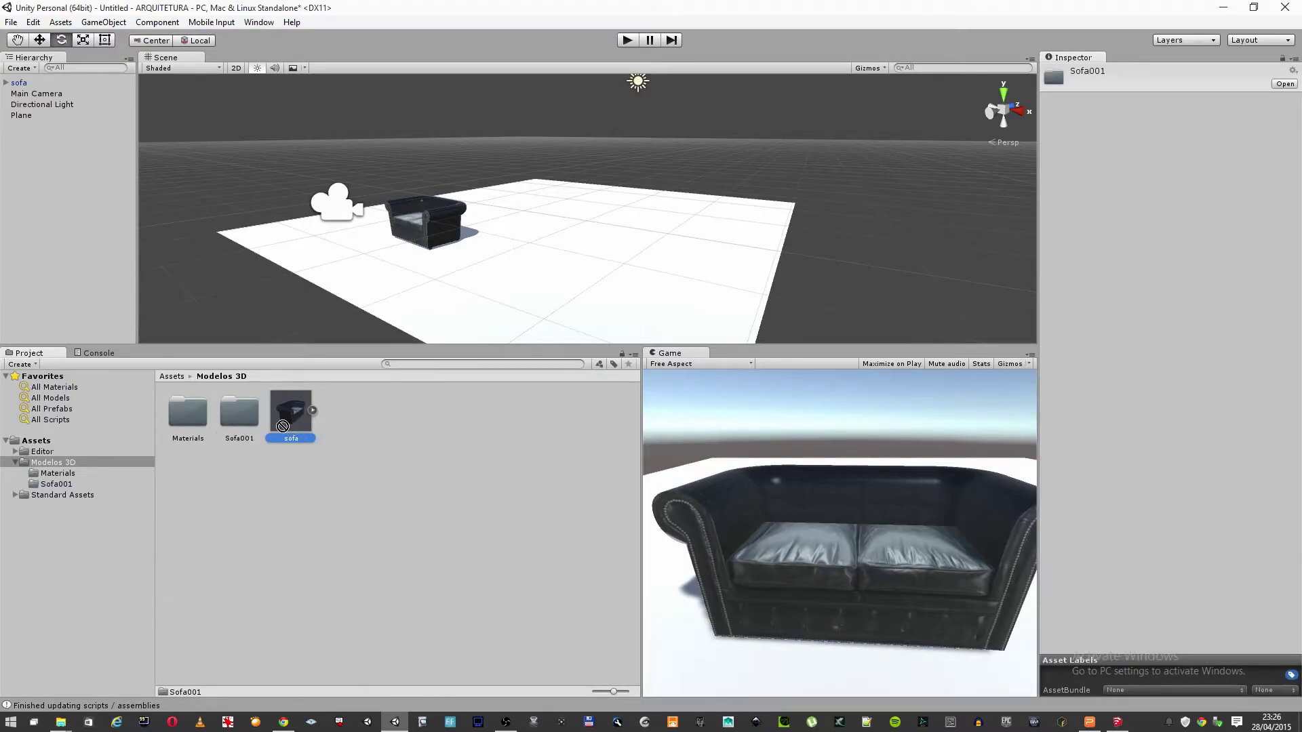
{"action": "double_click", "coordinate": [247, 418]}
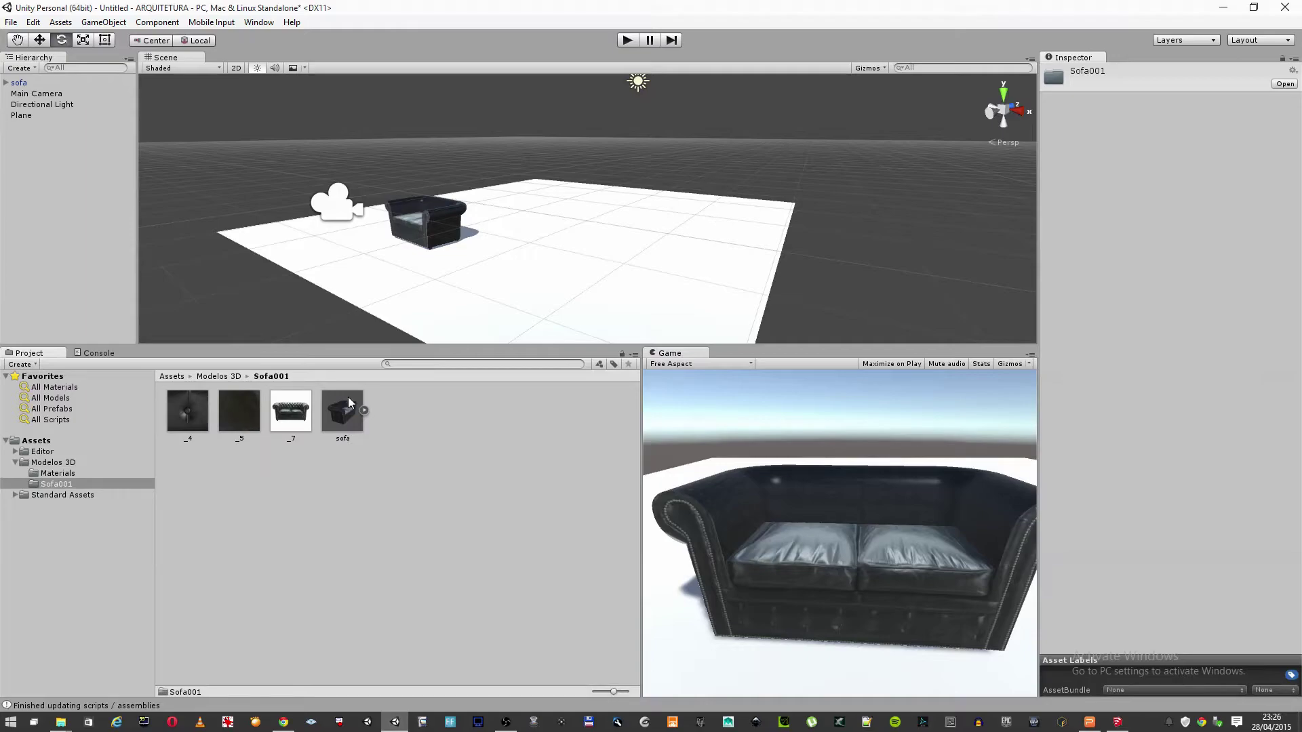
Move the four sofa materials, including Charcoal, from Materials into Sofa001
{"action": "left_click", "coordinate": [66, 474]}
{"action": "left_click", "coordinate": [51, 465]}
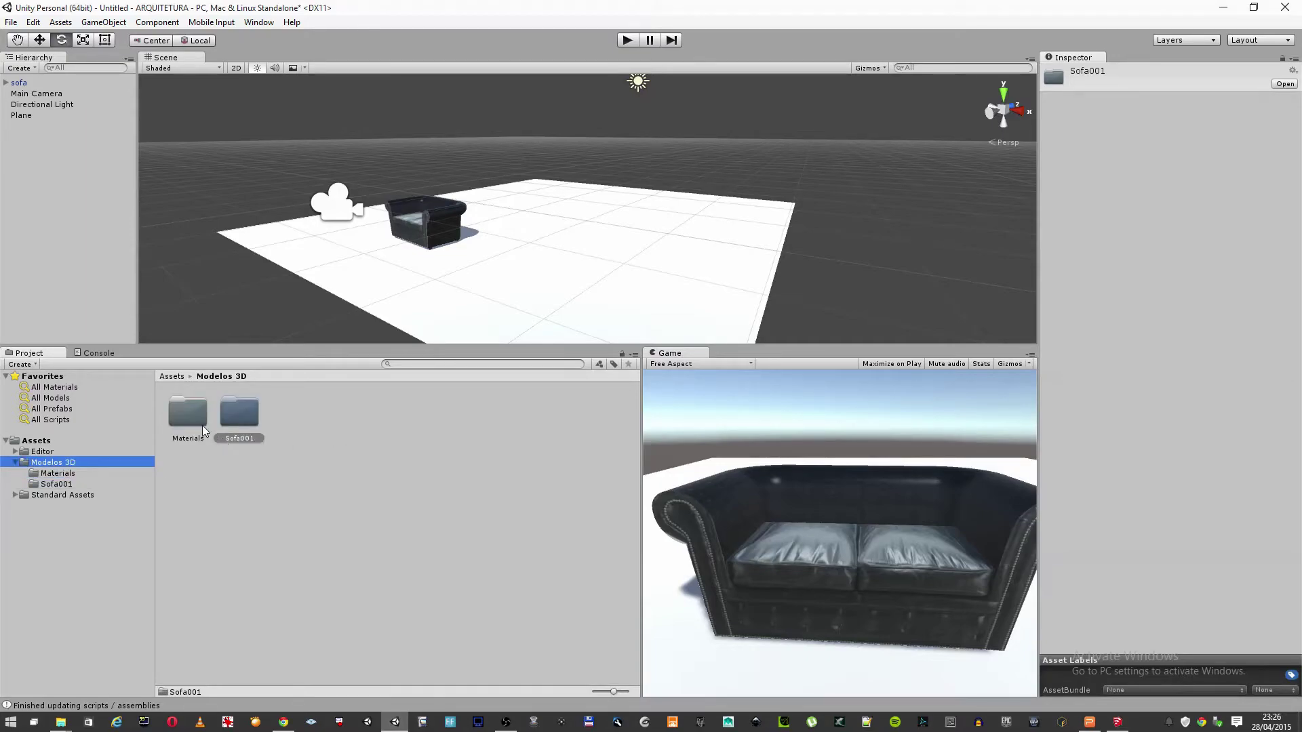
{"action": "double_click", "coordinate": [188, 417]}
{"action": "left_click", "coordinate": [328, 415]}
{"action": "left_click", "coordinate": [198, 413], "text": "shift"}
{"action": "left_click_drag", "start_coordinate": [198, 414], "coordinate": [74, 489]}
Confirm the Materials folder is now empty and reopen Sofa001
{"action": "left_click", "coordinate": [66, 463]}
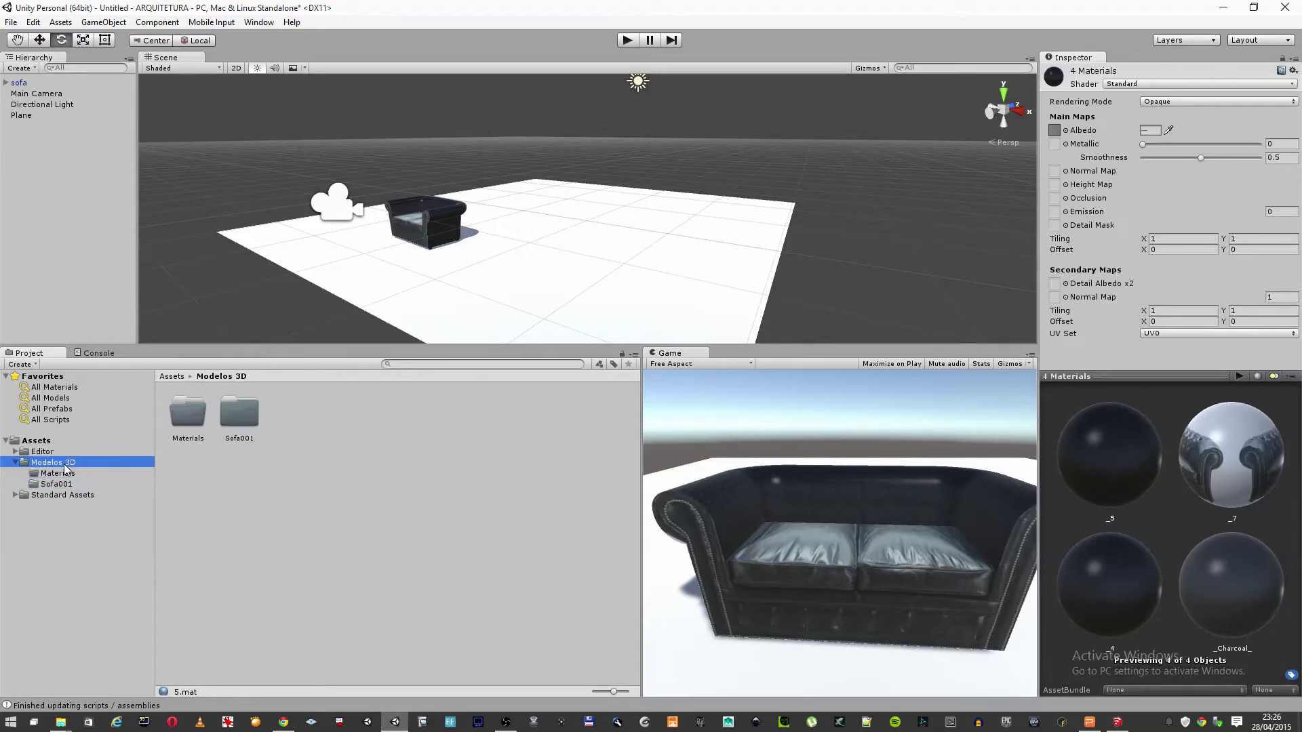
{"action": "left_click", "coordinate": [194, 412]}
{"action": "double_click", "coordinate": [198, 413]}
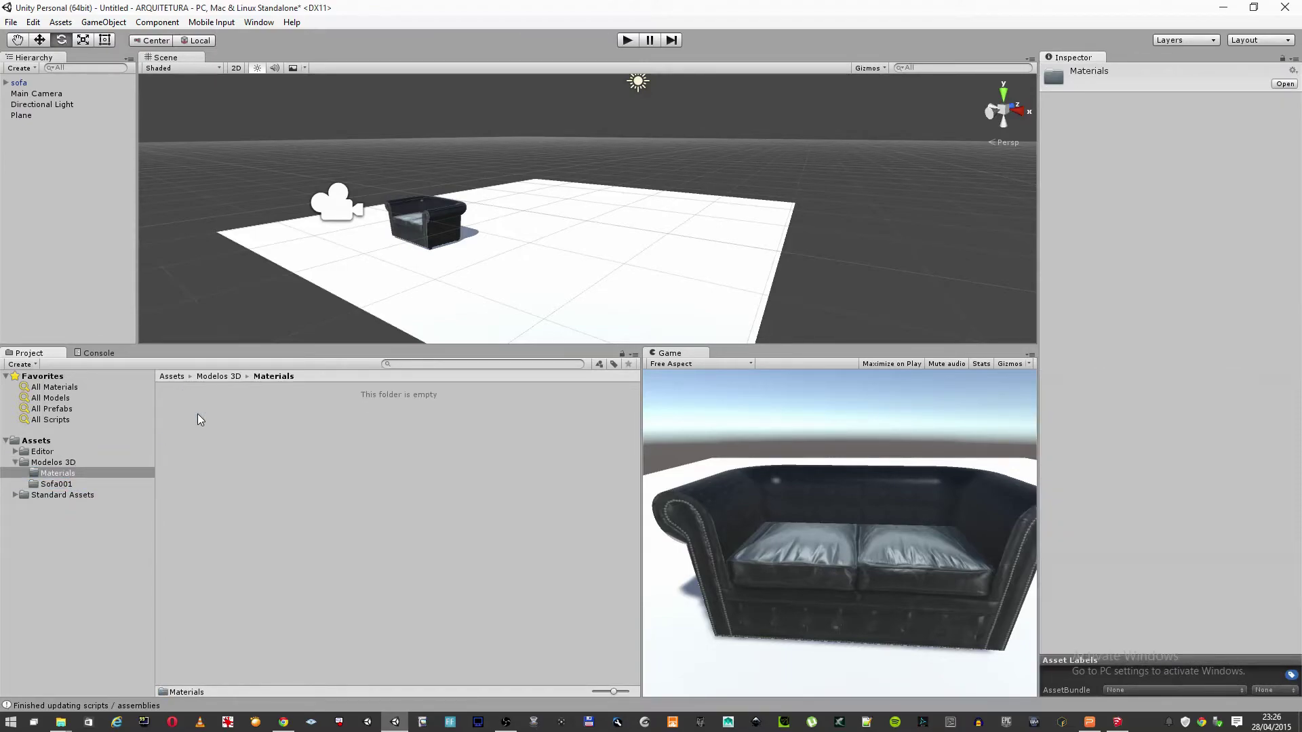
{"action": "left_click", "coordinate": [76, 462]}
{"action": "double_click", "coordinate": [241, 412]}
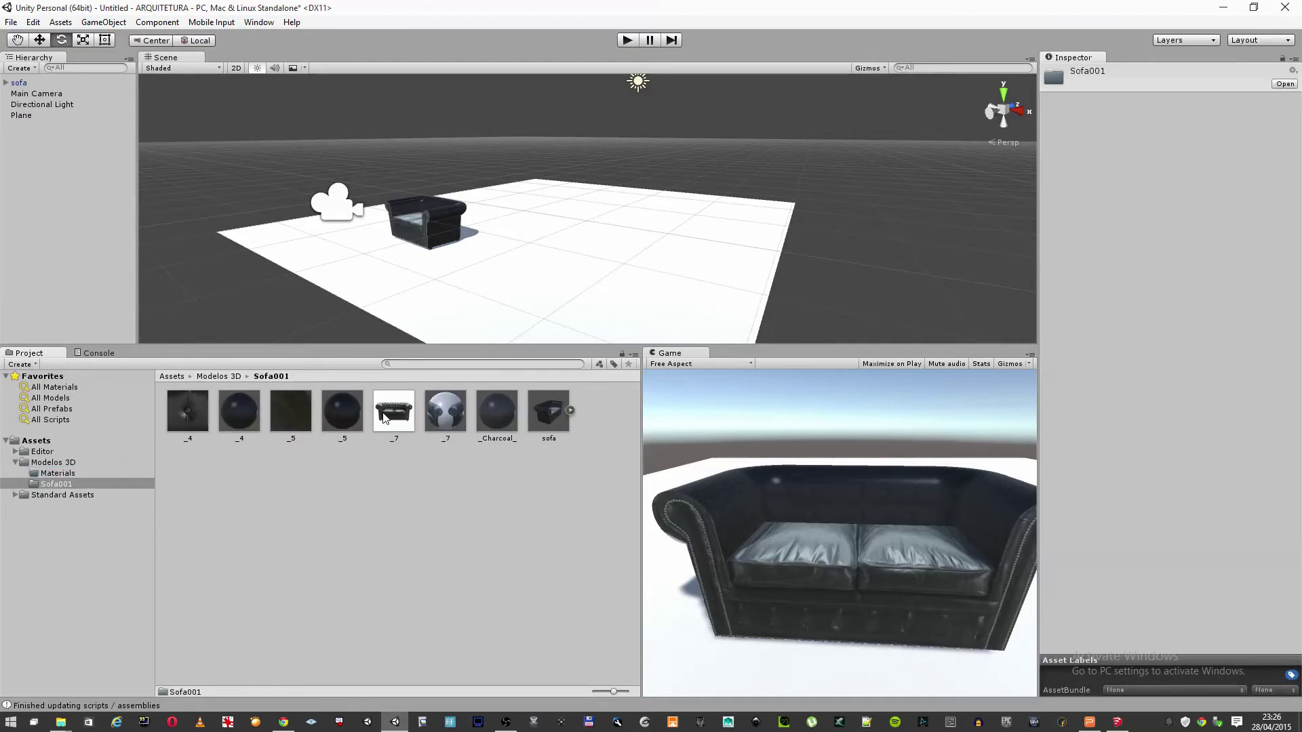
Expand the sofa model, inspect its materials and _4 texture, then return to Modelos 3D
{"action": "left_click", "coordinate": [570, 410]}
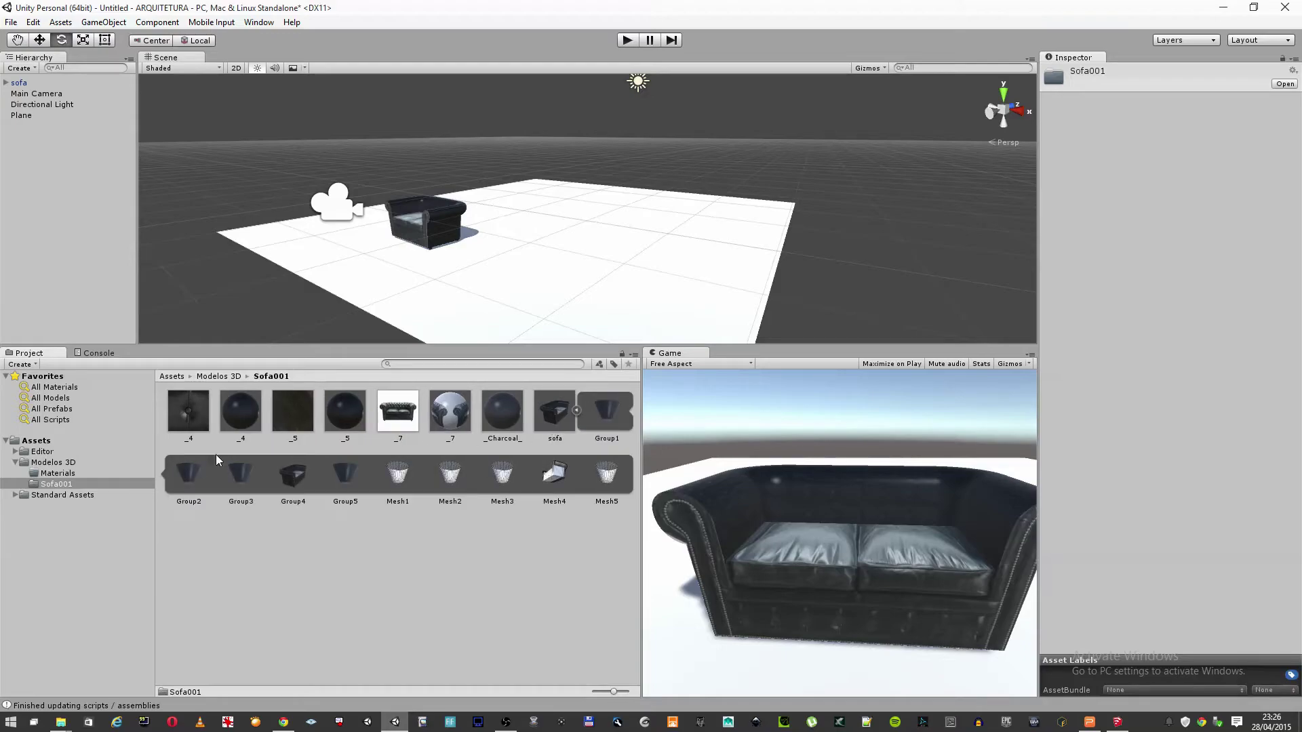
{"action": "left_click", "coordinate": [450, 414]}
{"action": "left_click", "coordinate": [398, 412]}
{"action": "left_click", "coordinate": [345, 412]}
{"action": "left_click", "coordinate": [237, 411]}
{"action": "left_click", "coordinate": [204, 410]}
{"action": "left_click", "coordinate": [75, 473]}
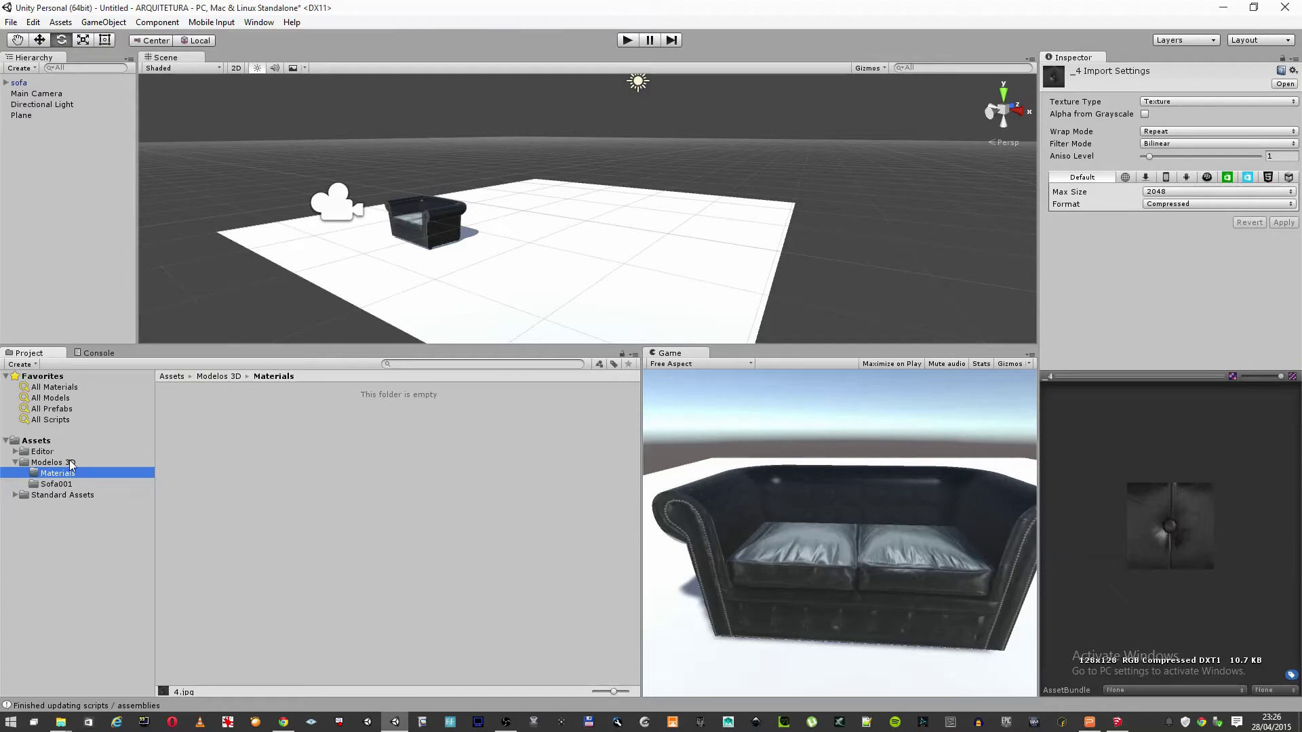
{"action": "left_click", "coordinate": [70, 463]}
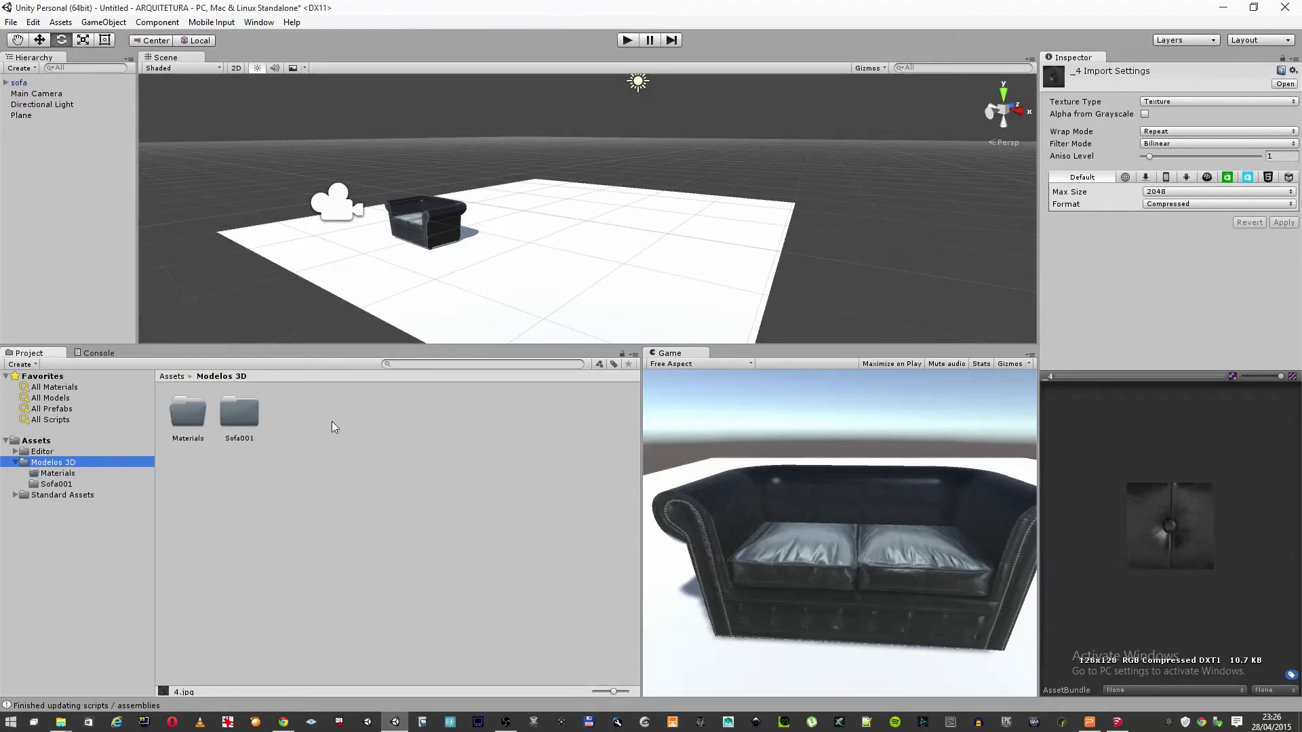
{"action": "left_click", "coordinate": [332, 421]}
Drag the _1.jpg texture from the sofa02 folder into Unity's Modelos 3D assets
{"action": "mouse_move", "coordinate": [61, 723]}
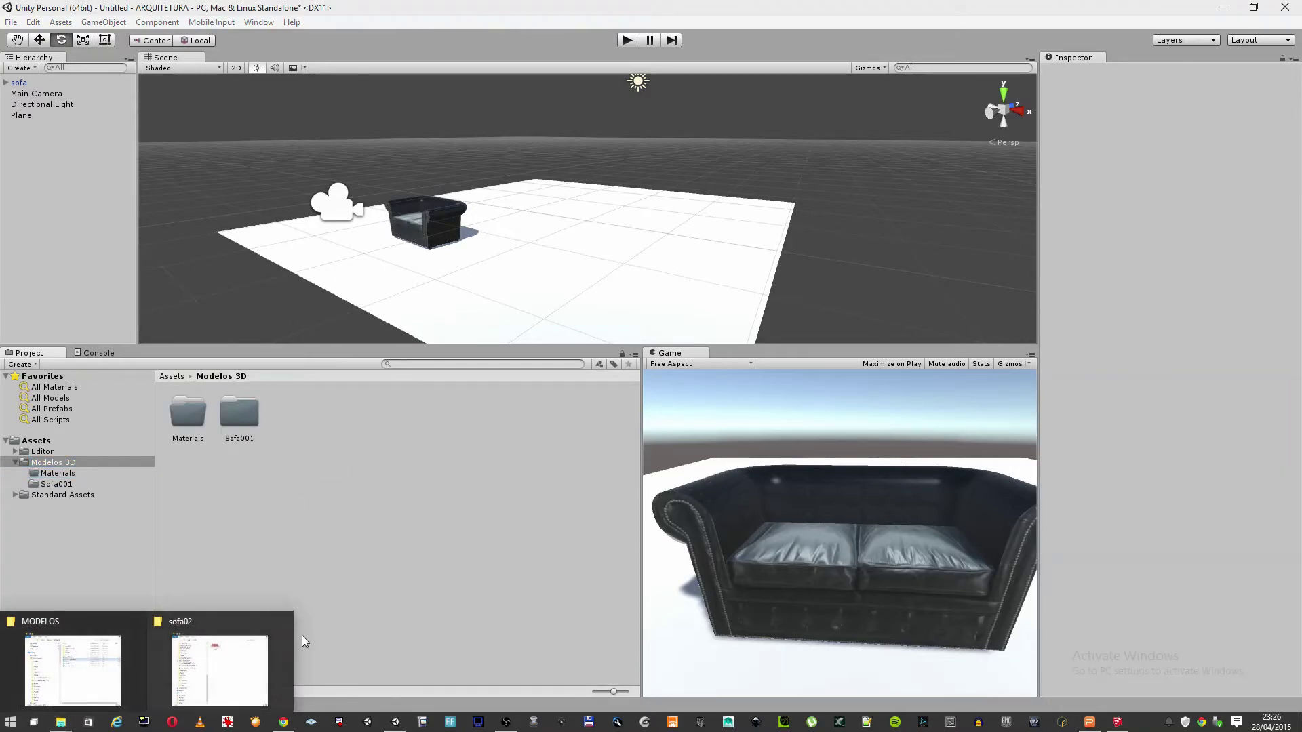
{"action": "left_click", "coordinate": [217, 661]}
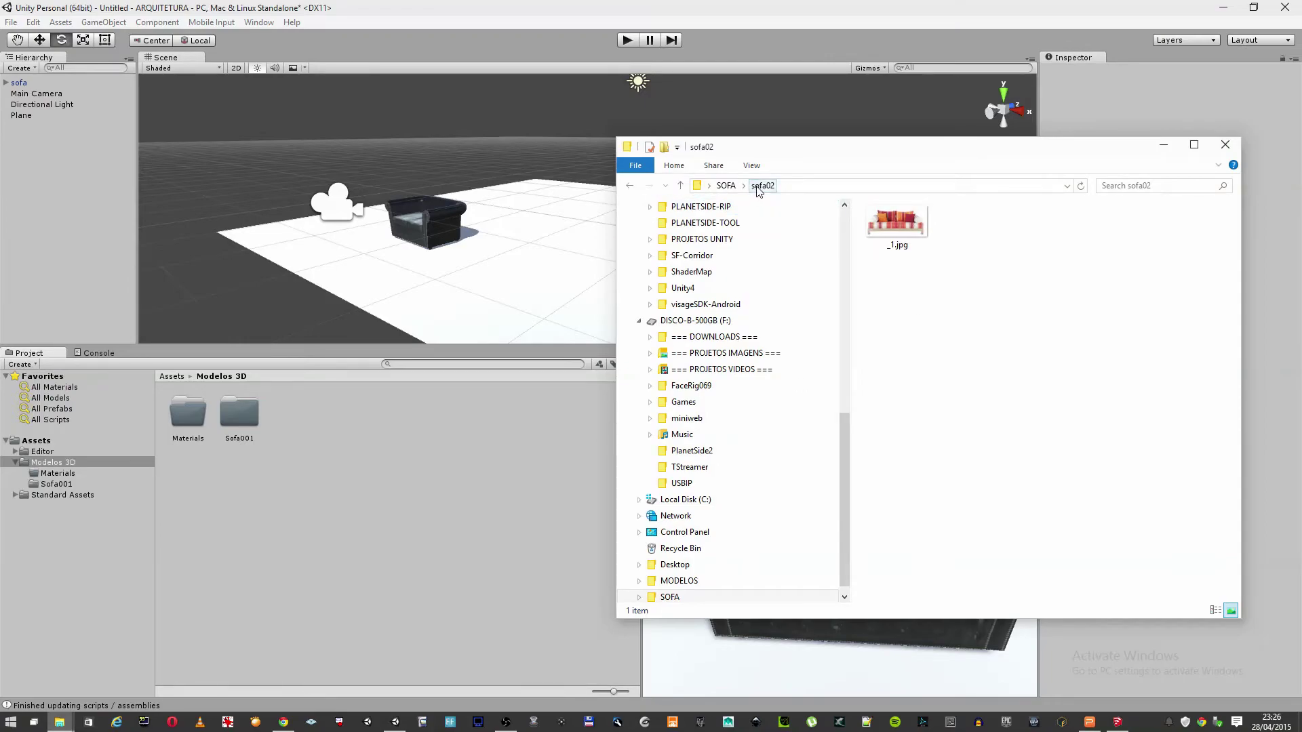
{"action": "left_click", "coordinate": [726, 185]}
{"action": "double_click", "coordinate": [889, 241]}
{"action": "left_click_drag", "start_coordinate": [897, 226], "coordinate": [354, 414]}
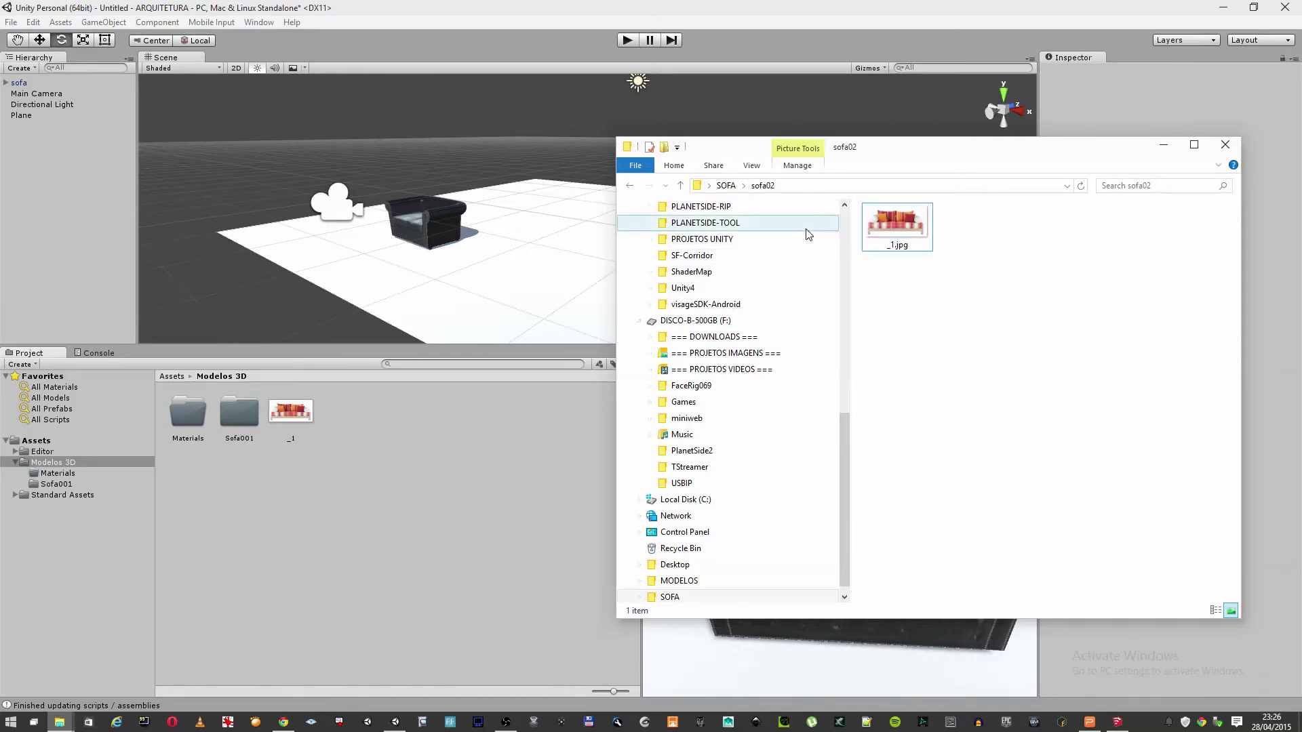
Import sofa02.fbx from the SOFA folder into Modelos 3D and preview it
{"action": "left_click", "coordinate": [726, 186]}
{"action": "mouse_move", "coordinate": [895, 269]}
{"action": "left_mouse_down"}
{"action": "mouse_move", "coordinate": [443, 424]}
{"action": "mouse_move", "coordinate": [360, 420]}
{"action": "left_mouse_up"}
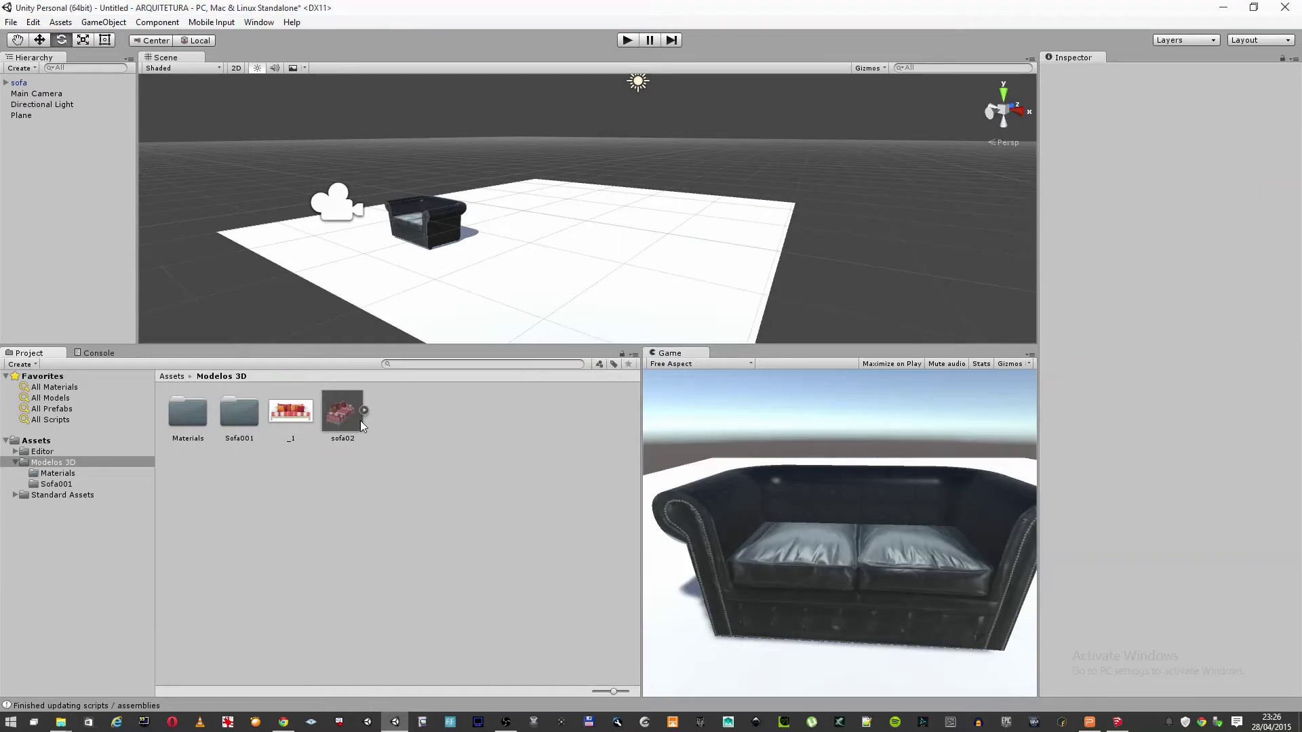
{"action": "left_click", "coordinate": [344, 417]}
Create a new folder named Sofa002 in Modelos 3D
{"action": "mouse_move", "coordinate": [1229, 571]}
{"action": "left_mouse_down"}
{"action": "mouse_move", "coordinate": [1236, 584]}
{"action": "mouse_move", "coordinate": [1153, 577]}
{"action": "left_mouse_up"}
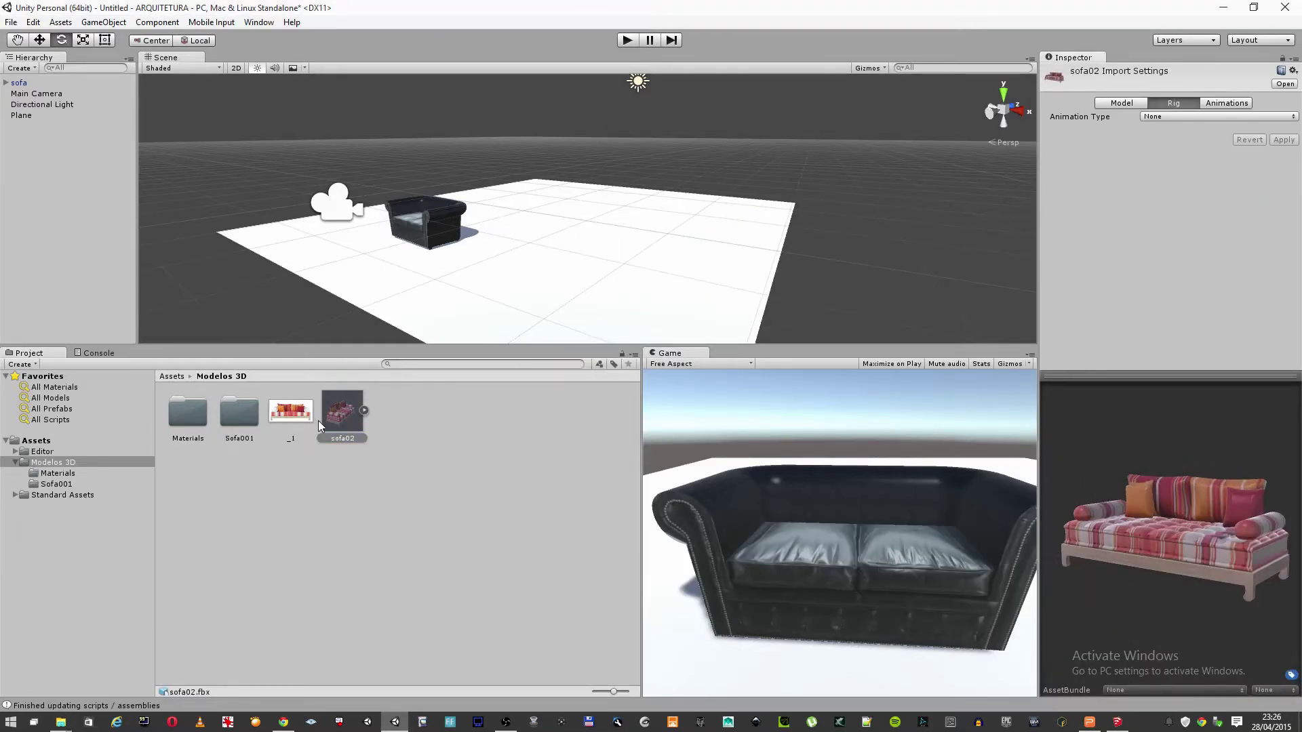
{"action": "right_click", "coordinate": [460, 412]}
{"action": "mouse_move", "coordinate": [495, 422]}
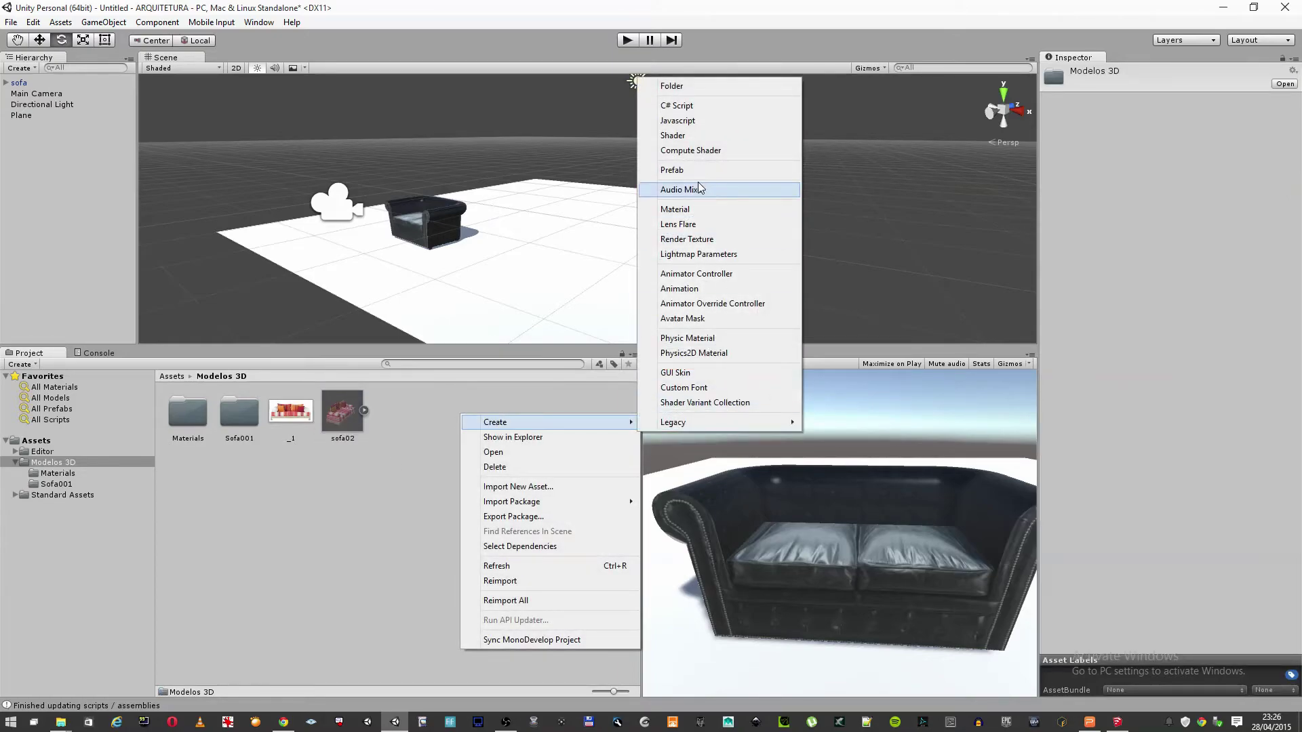
{"action": "left_click", "coordinate": [685, 86]}
{"action": "type", "text": "Sofa002"}
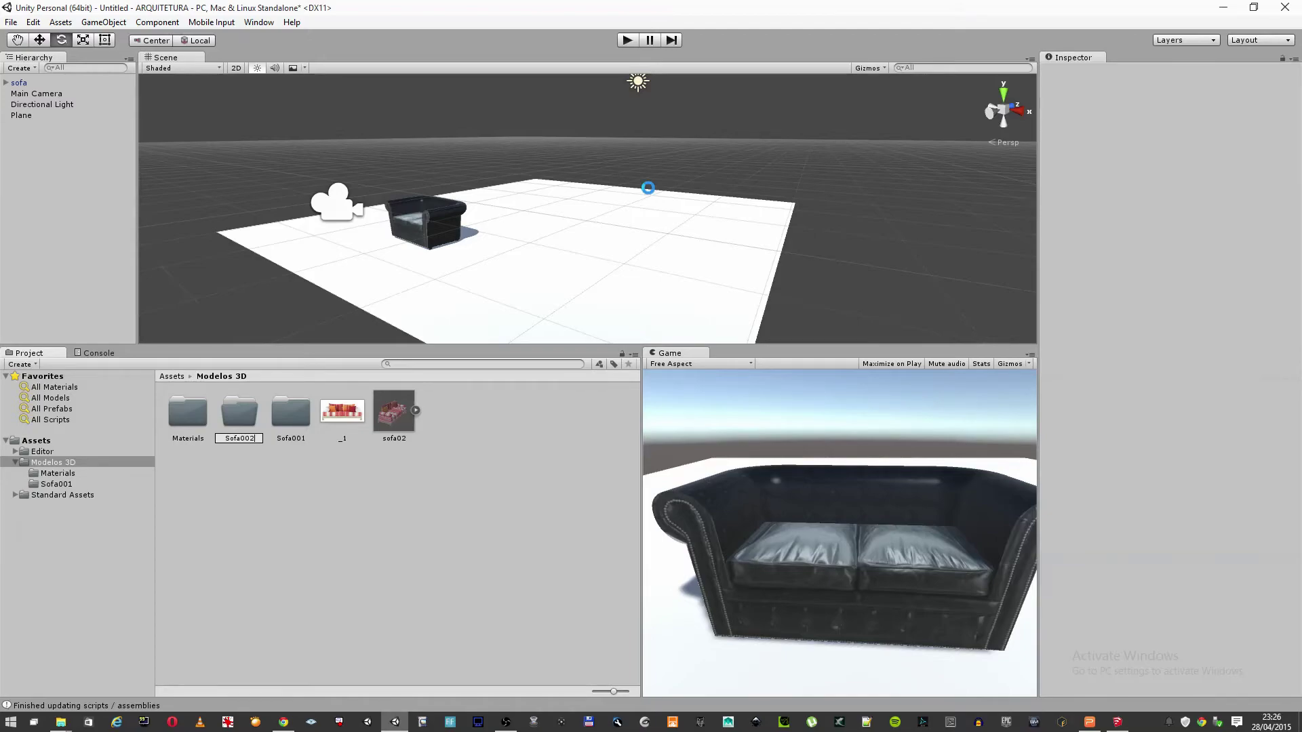
Move the _1 texture and sofa02 model into the Sofa002 folder
{"action": "left_click_drag", "start_coordinate": [342, 415], "coordinate": [291, 417]}
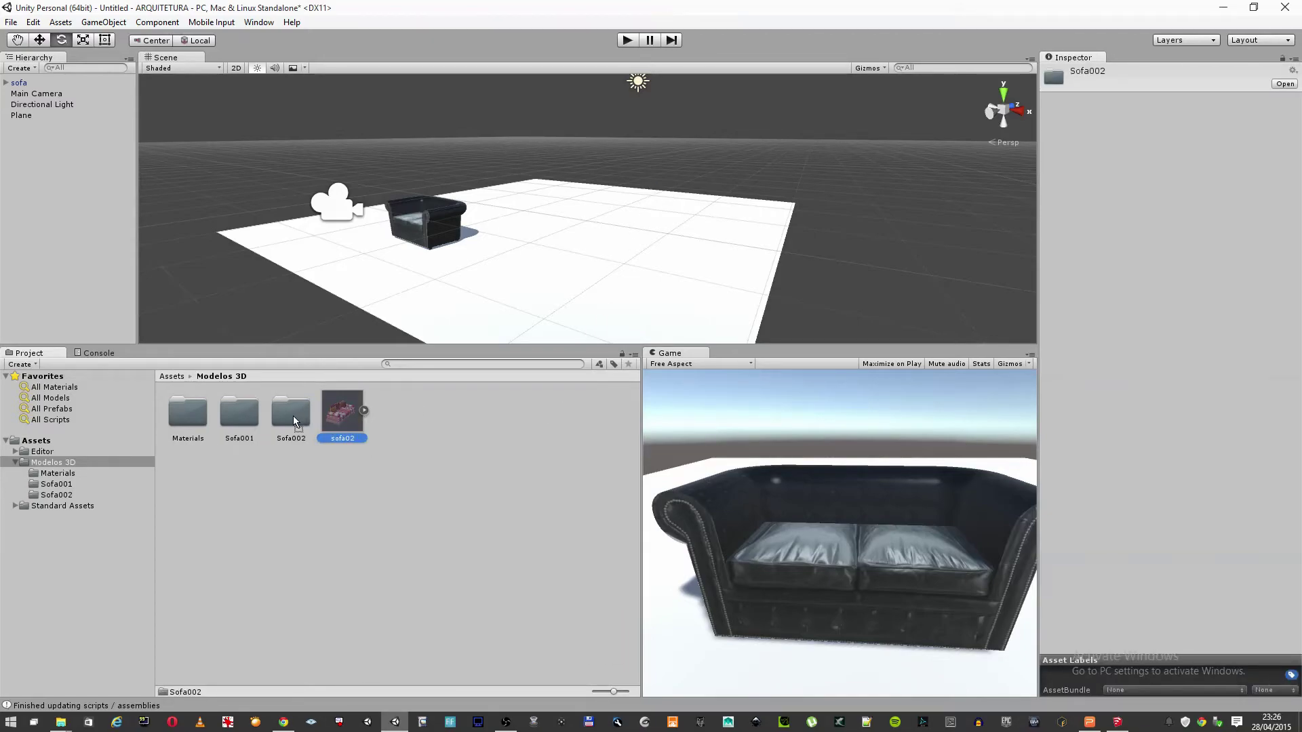
{"action": "double_click", "coordinate": [292, 417]}
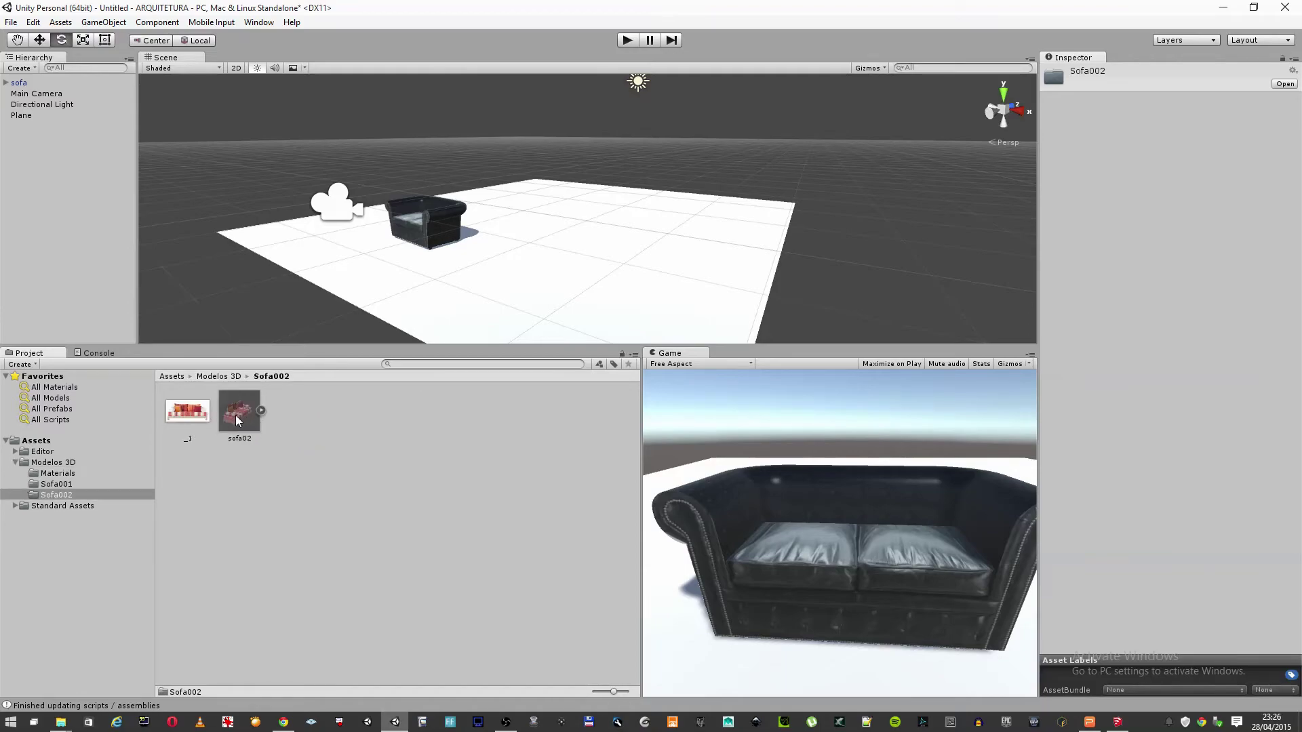
{"action": "left_click", "coordinate": [262, 409]}
{"action": "left_click", "coordinate": [261, 410]}
Move the _1 material into Sofa002 and place sofa02 on the plane beside the black sofa
{"action": "left_click", "coordinate": [58, 473]}
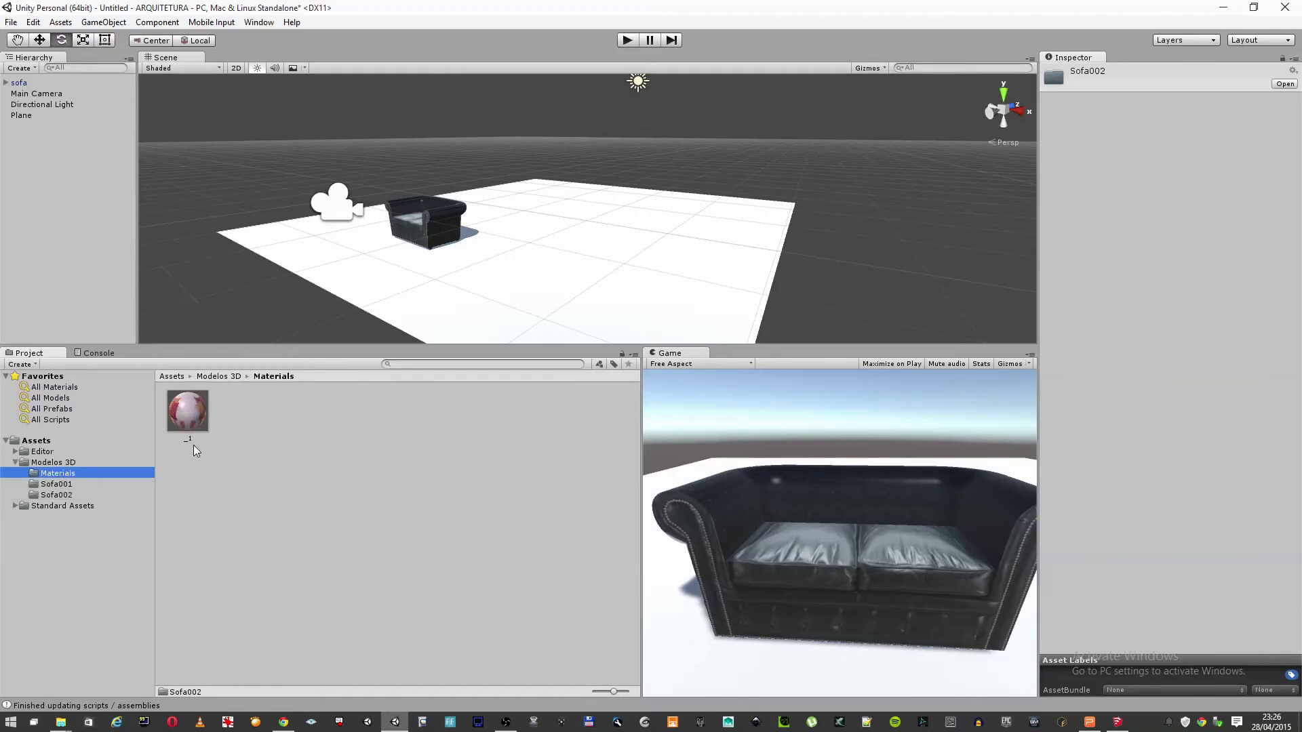
{"action": "left_click_drag", "start_coordinate": [185, 414], "coordinate": [64, 497]}
{"action": "left_click", "coordinate": [68, 497]}
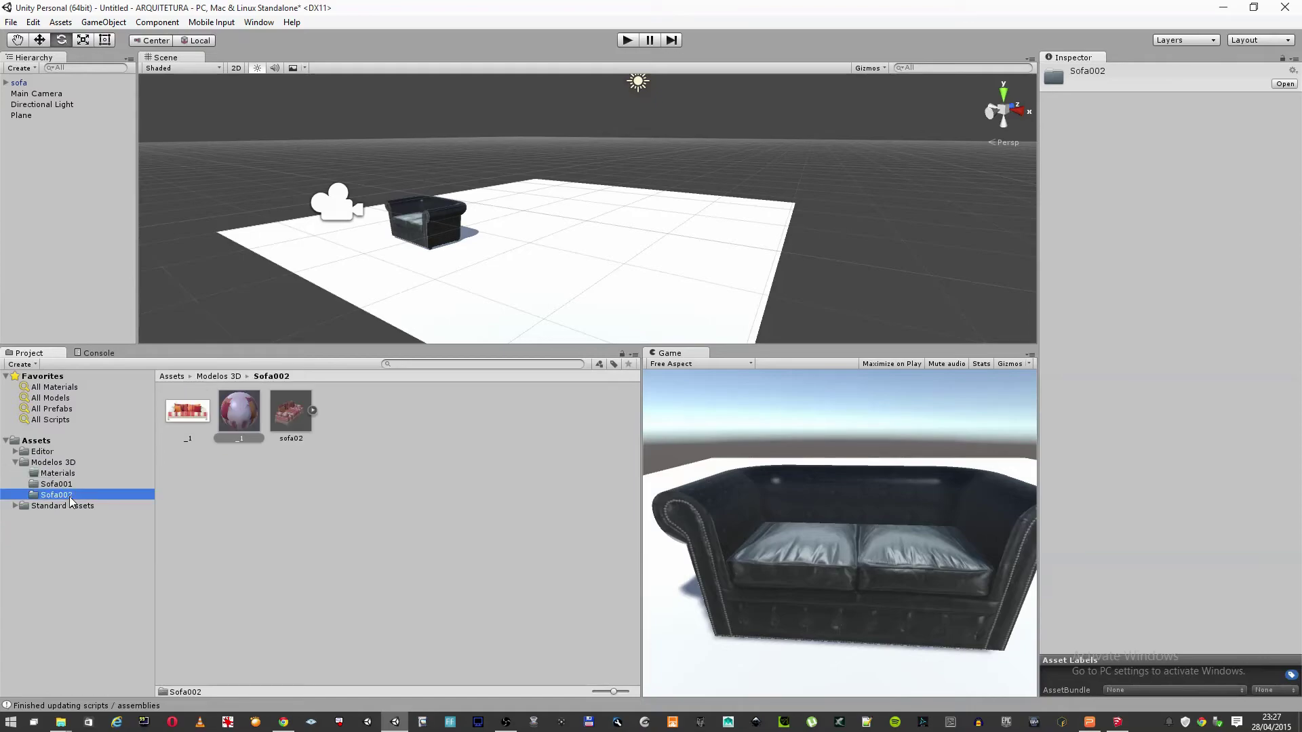
{"action": "left_click", "coordinate": [240, 410]}
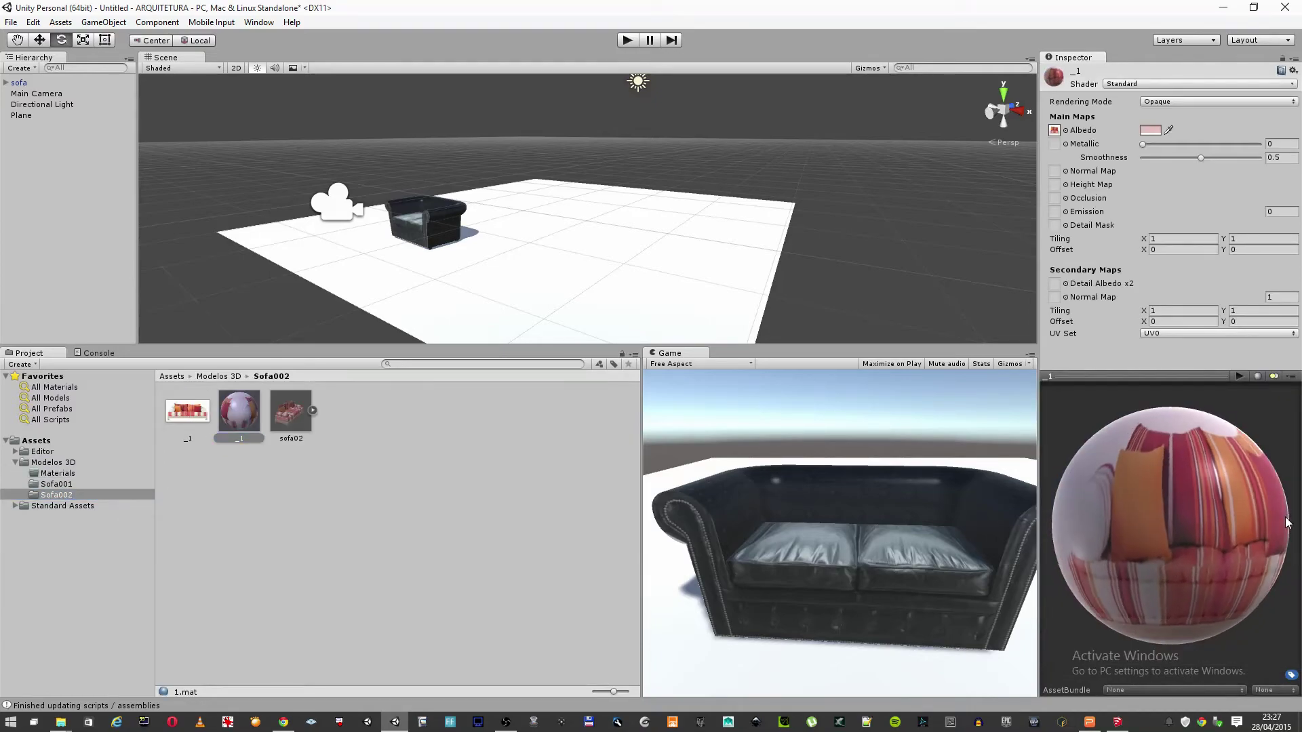
{"action": "left_click_drag", "start_coordinate": [288, 415], "coordinate": [556, 282]}
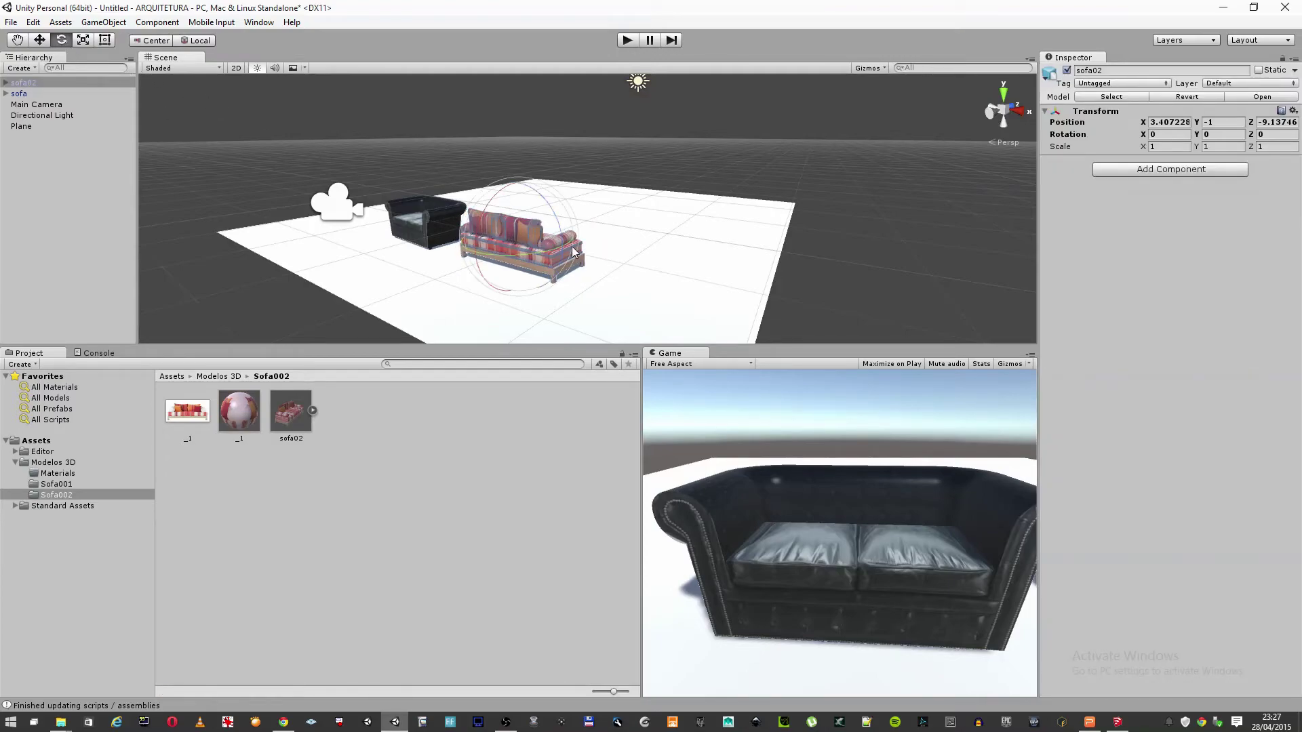
Turn sofa02 around about 187 degrees and slide the Main Camera to face it
{"action": "left_click_drag", "start_coordinate": [553, 256], "coordinate": [242, 248]}
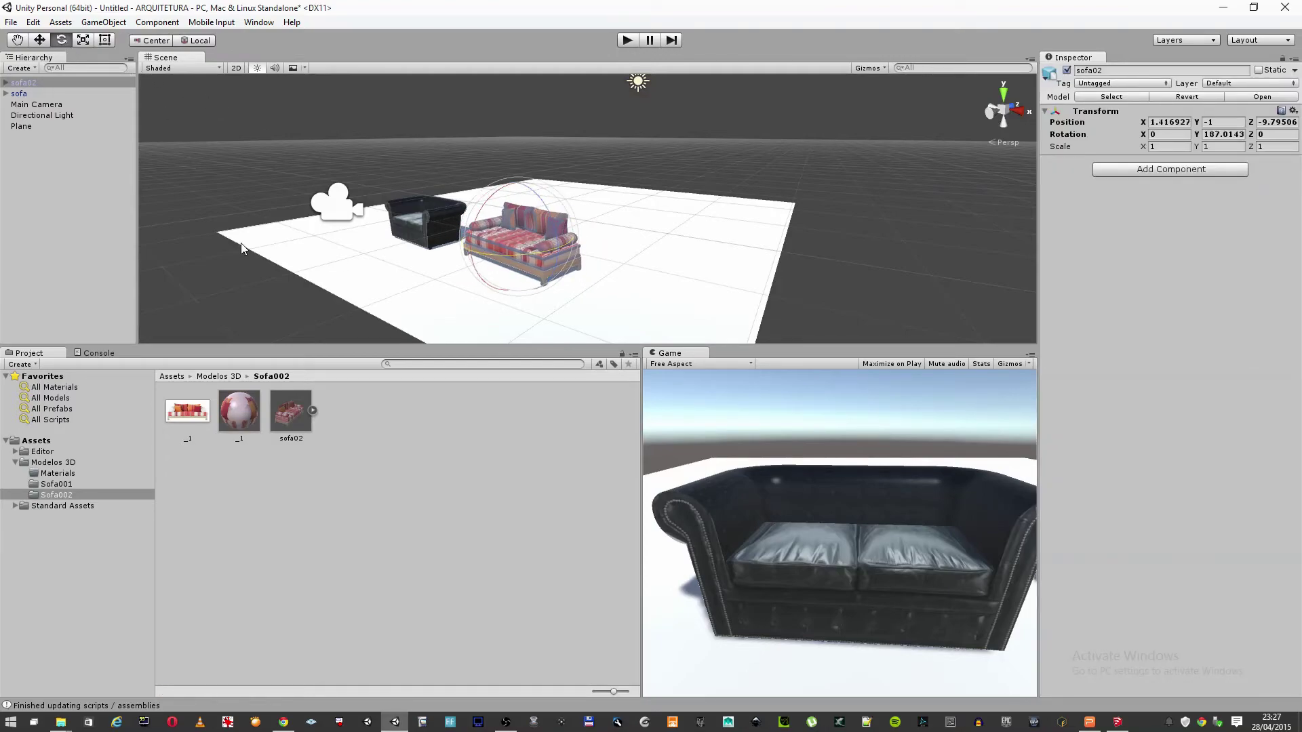
{"action": "left_click_drag", "start_coordinate": [378, 281], "coordinate": [597, 314], "text": "alt"}
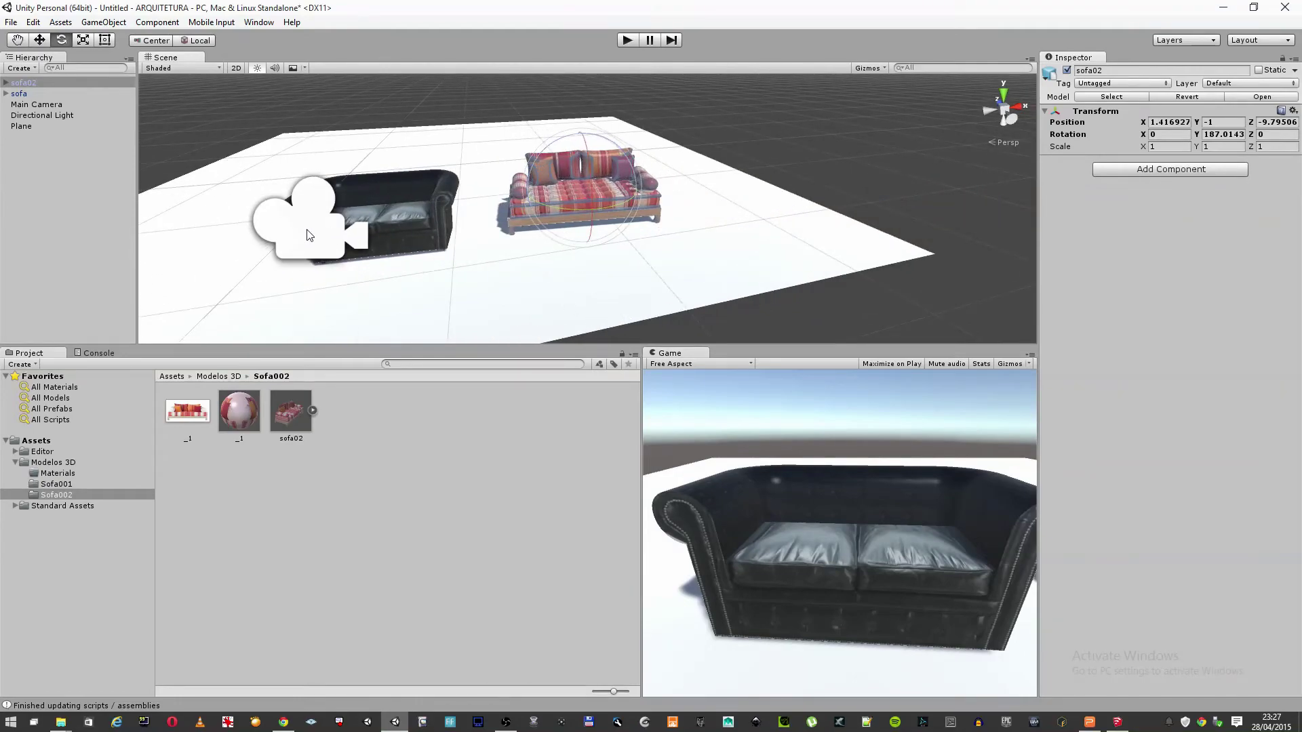
{"action": "left_click", "coordinate": [354, 244]}
{"action": "left_click", "coordinate": [40, 40]}
{"action": "left_click_drag", "start_coordinate": [372, 213], "coordinate": [750, 234]}
Raise material _1's metallic value slightly and nudge the mattress piece along Y
{"action": "left_click", "coordinate": [552, 197]}
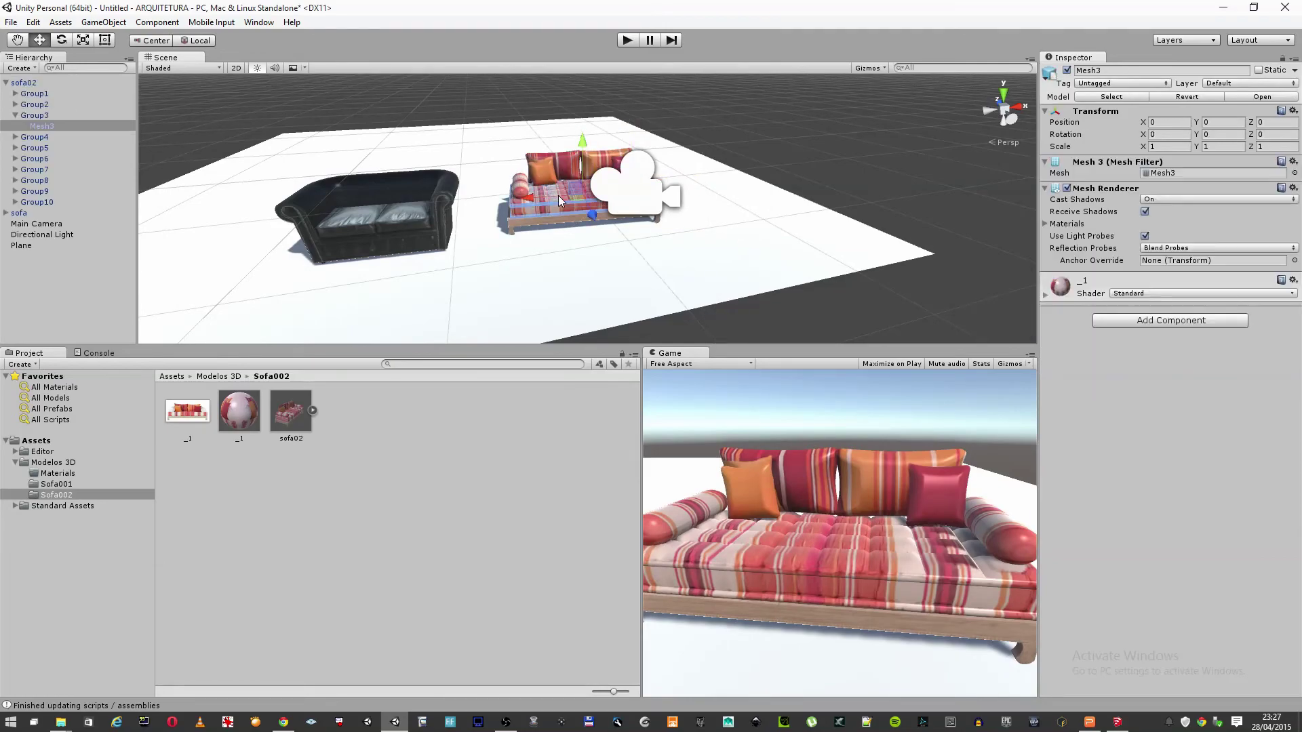
{"action": "left_click", "coordinate": [1044, 294]}
{"action": "mouse_move", "coordinate": [1143, 354]}
{"action": "left_mouse_down"}
{"action": "mouse_move", "coordinate": [1215, 368]}
{"action": "mouse_move", "coordinate": [1198, 368]}
{"action": "left_mouse_up"}
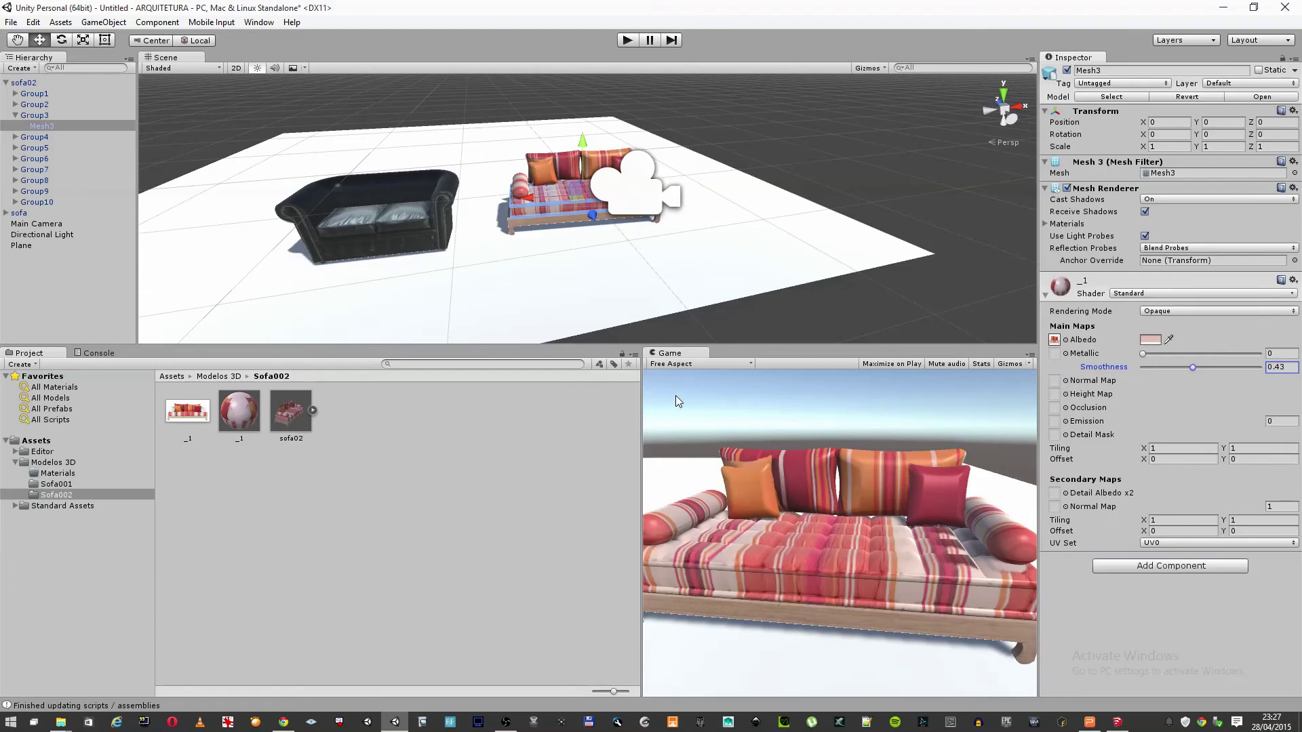
{"action": "left_click_drag", "start_coordinate": [583, 154], "coordinate": [583, 145]}
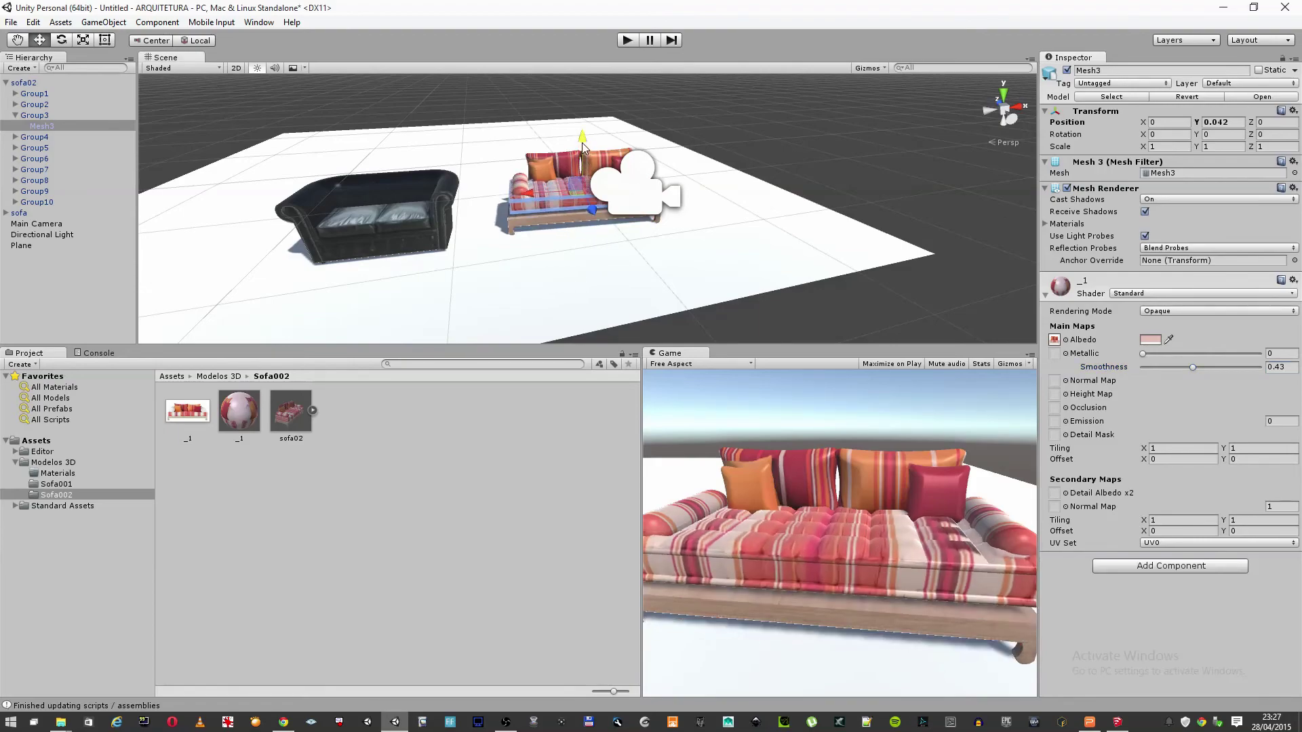
{"action": "left_click", "coordinate": [619, 271]}
{"action": "left_click", "coordinate": [543, 218]}
{"action": "mouse_move", "coordinate": [665, 247]}
{"action": "left_mouse_down", "text": "alt"}
{"action": "mouse_move", "coordinate": [477, 231]}
{"action": "mouse_move", "coordinate": [788, 232]}
{"action": "mouse_move", "coordinate": [863, 251]}
{"action": "mouse_move", "coordinate": [450, 240]}
{"action": "mouse_move", "coordinate": [458, 251]}
{"action": "left_mouse_up", "text": "alt"}
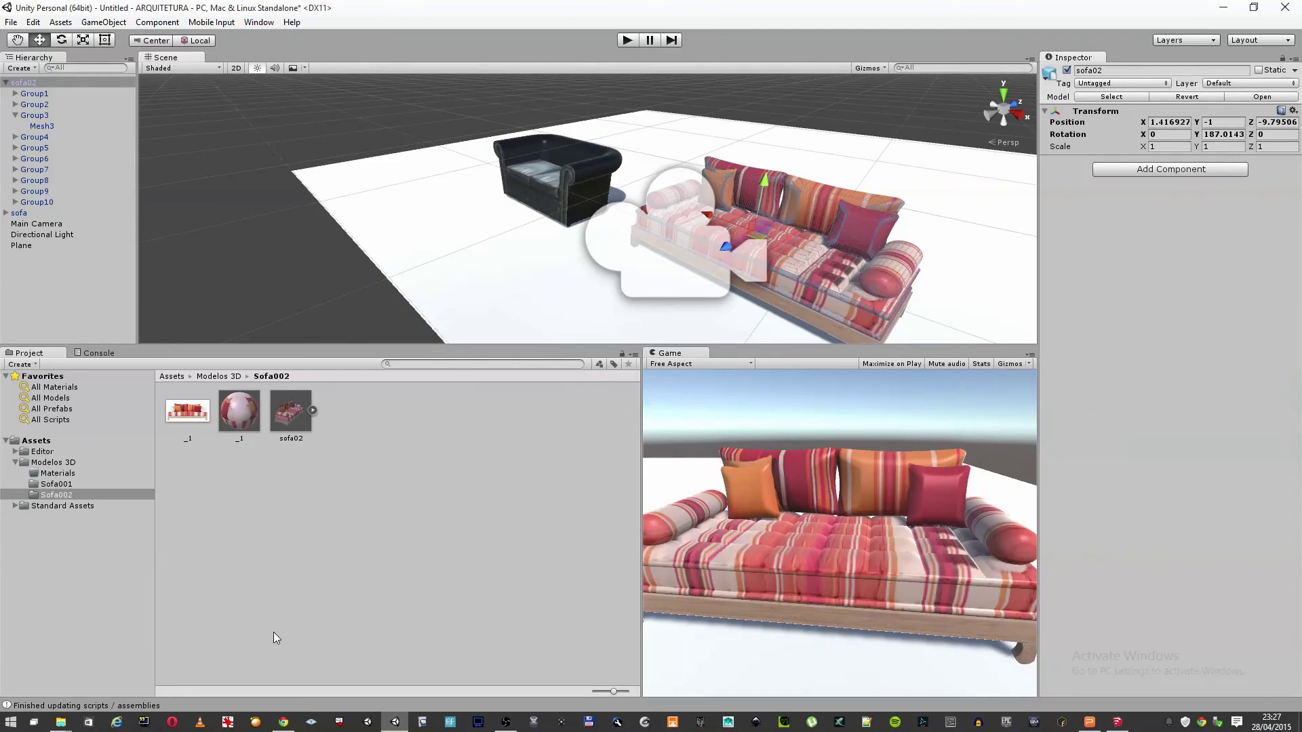
Scroll through the 3D Warehouse page in the browser, then return to Unity
{"action": "left_click", "coordinate": [283, 722]}
{"action": "scroll", "coordinate": [594, 503], "scroll_direction": "down", "scroll_amount": 6}
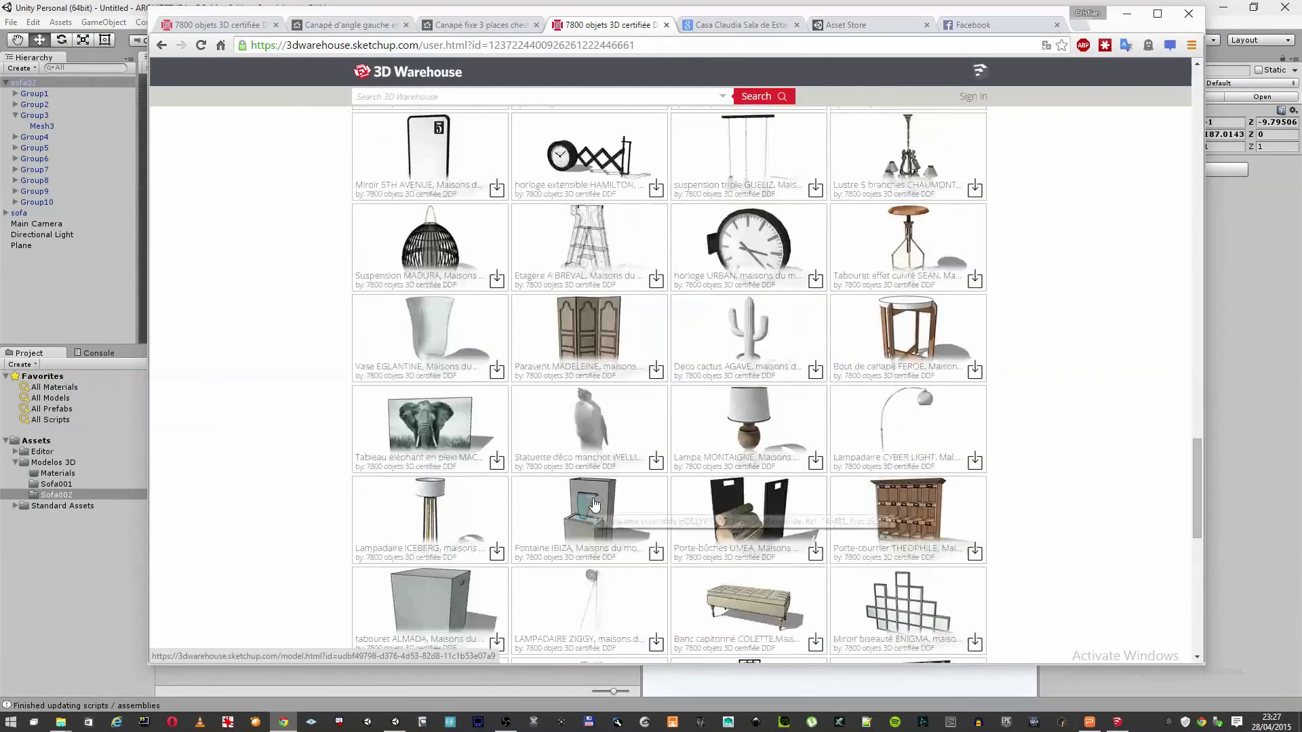
{"action": "scroll", "coordinate": [594, 504], "scroll_direction": "down", "scroll_amount": 4}
{"action": "scroll", "coordinate": [594, 503], "scroll_direction": "up", "scroll_amount": 6}
{"action": "scroll", "coordinate": [594, 503], "scroll_direction": "up", "scroll_amount": 5}
{"action": "scroll", "coordinate": [594, 503], "scroll_direction": "up", "scroll_amount": 5}
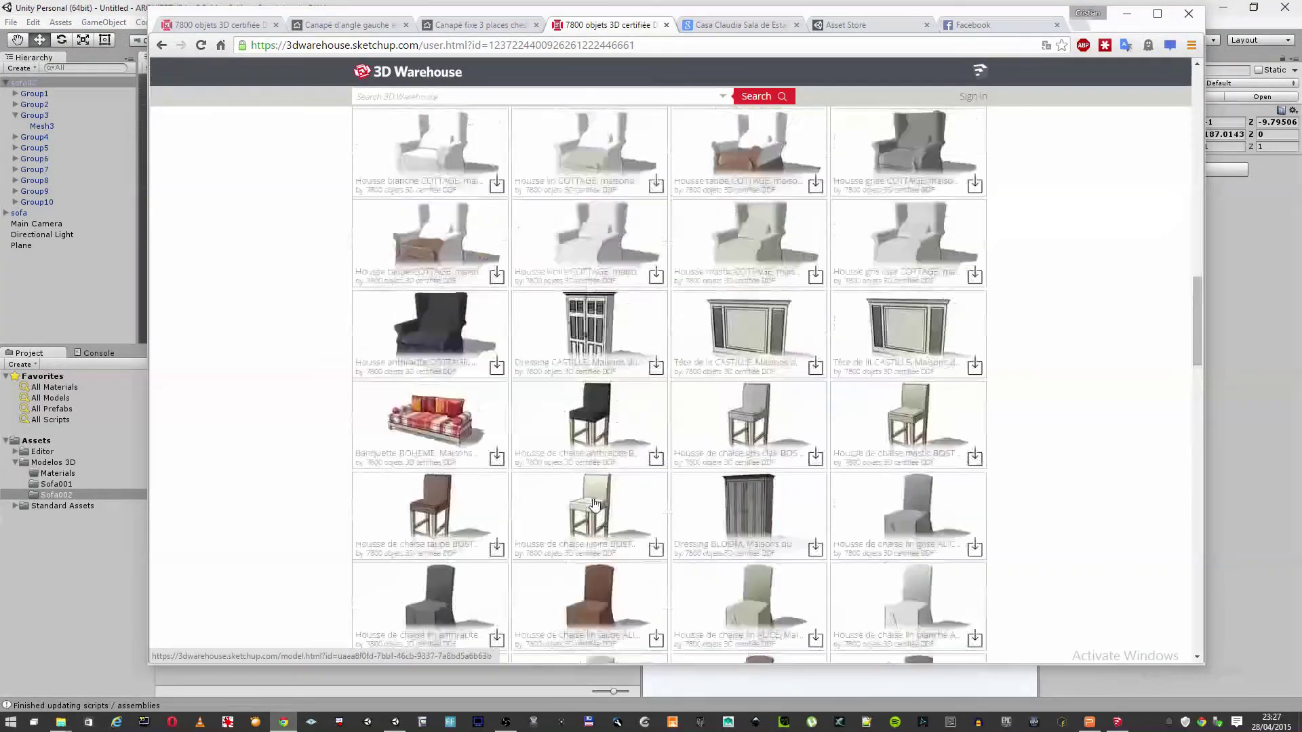
{"action": "scroll", "coordinate": [594, 503], "scroll_direction": "up", "scroll_amount": 5}
{"action": "scroll", "coordinate": [594, 503], "scroll_direction": "down", "scroll_amount": 5}
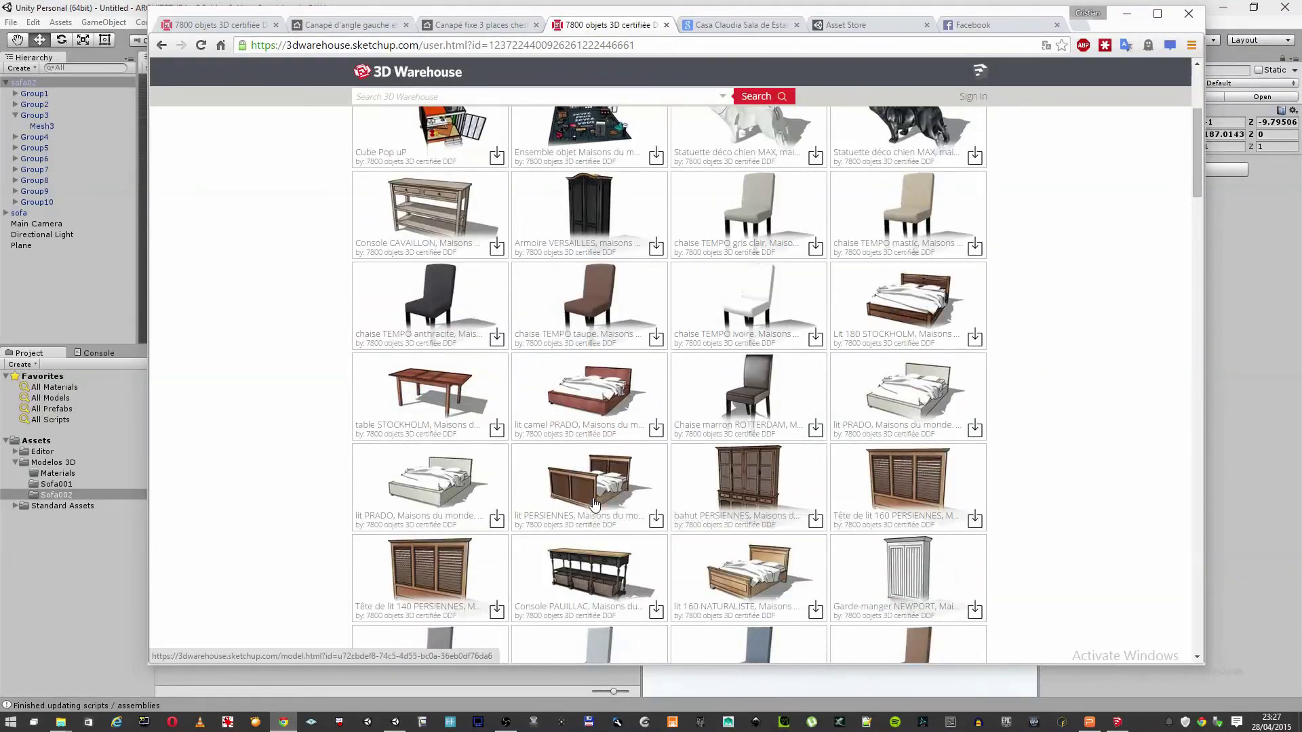
{"action": "scroll", "coordinate": [596, 500], "scroll_direction": "down", "scroll_amount": 10}
{"action": "left_click", "coordinate": [1127, 15]}
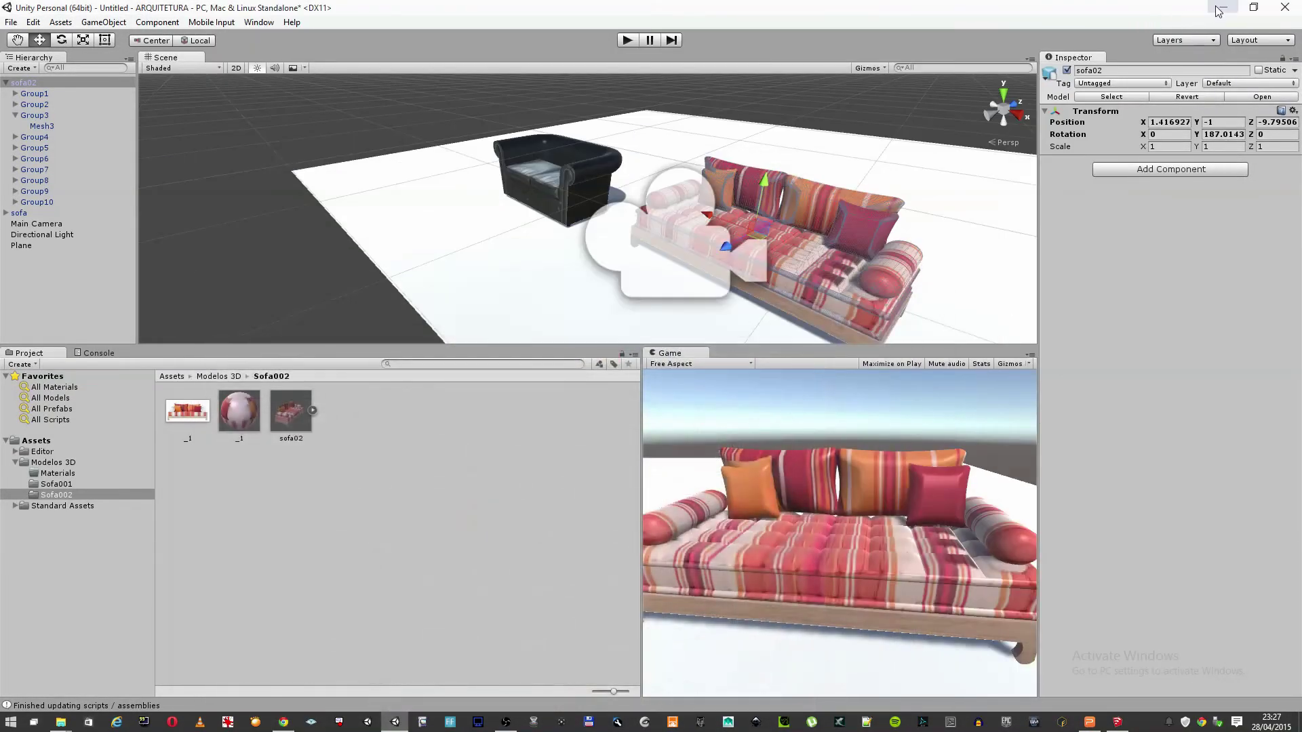